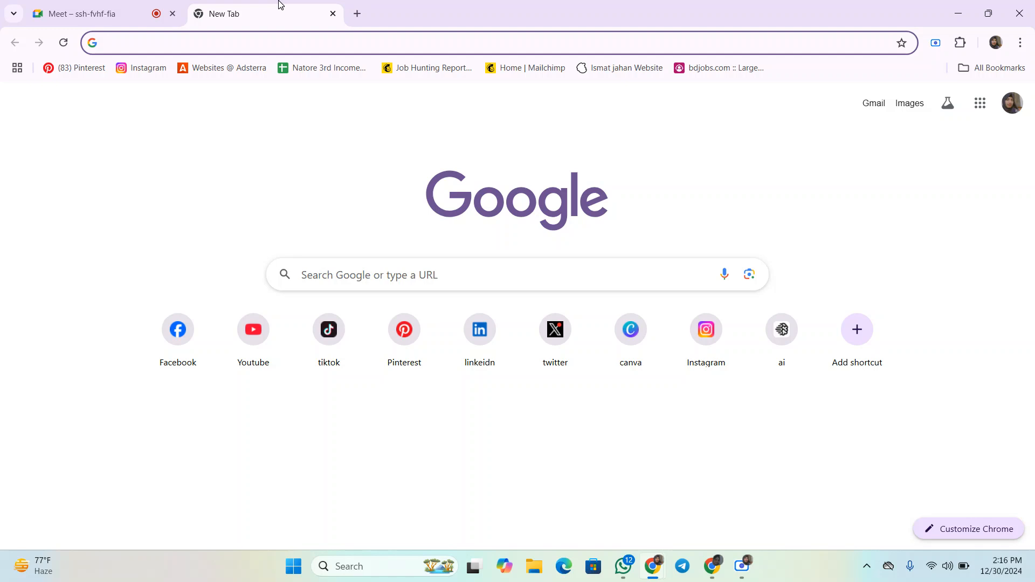
- Search Google for ads,manager
{"action": "left_click", "coordinate": [742, 566]}
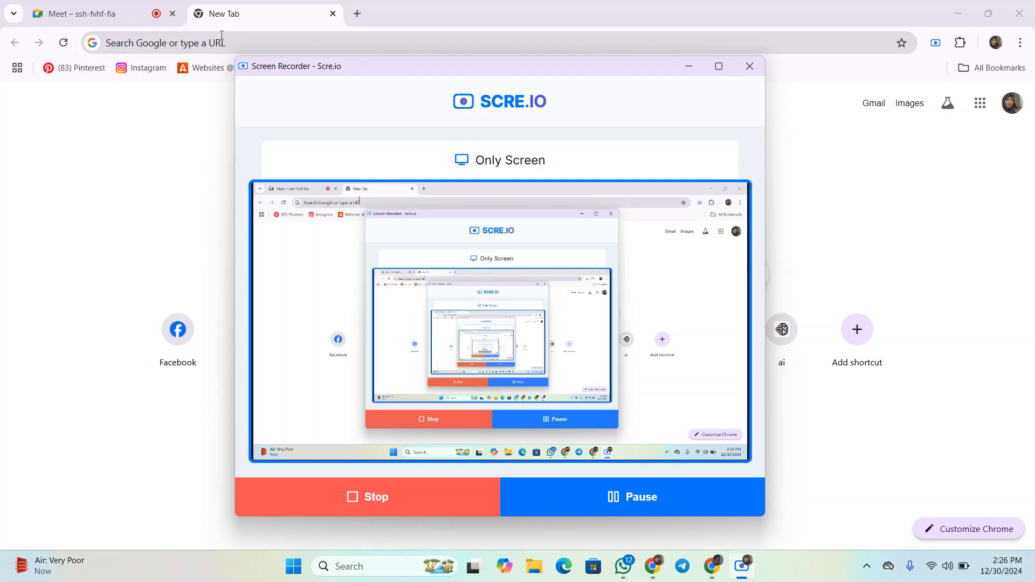
{"action": "left_click", "coordinate": [226, 36]}
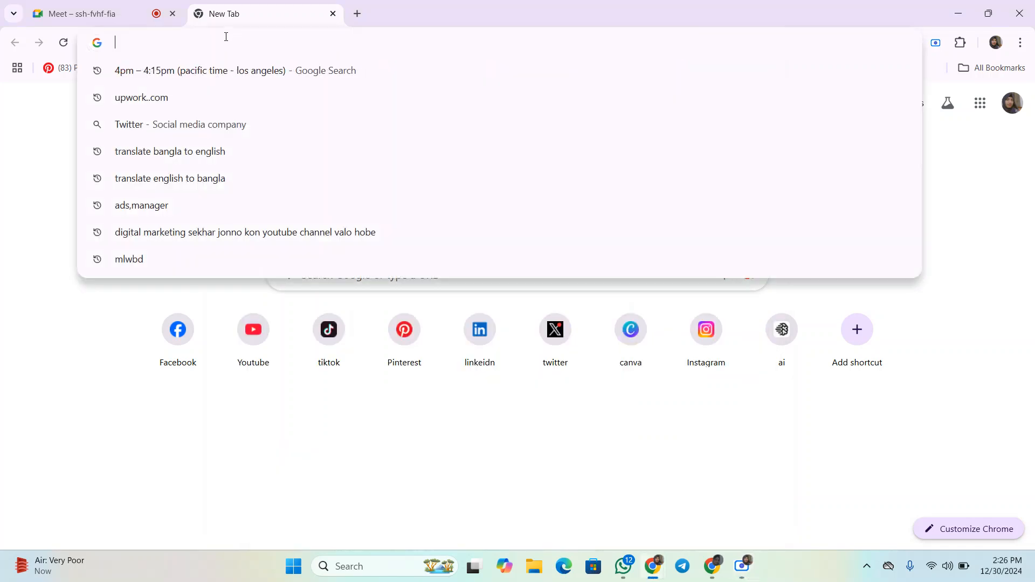
{"action": "type", "text": "ad"}
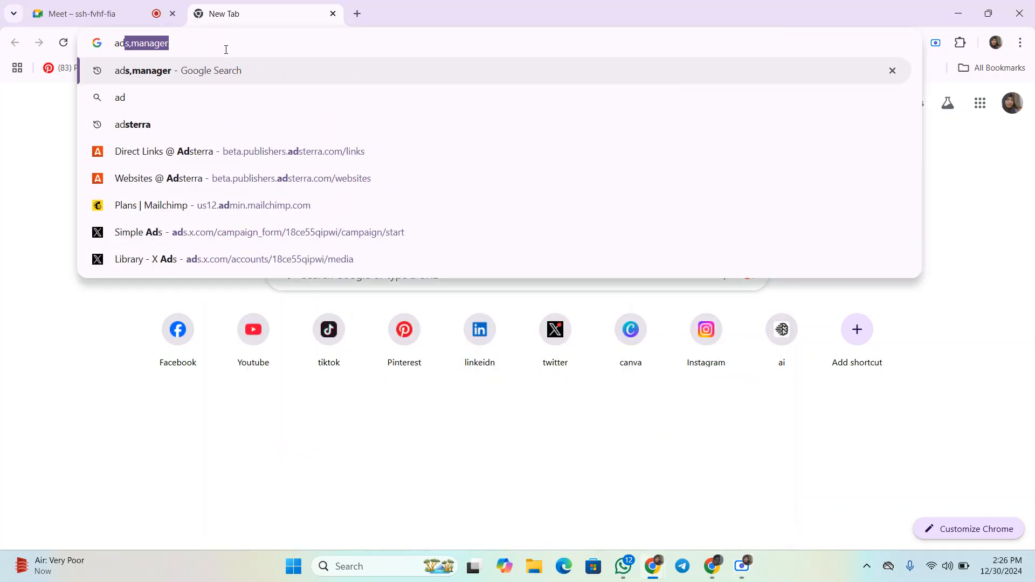
{"action": "key", "text": "Return"}
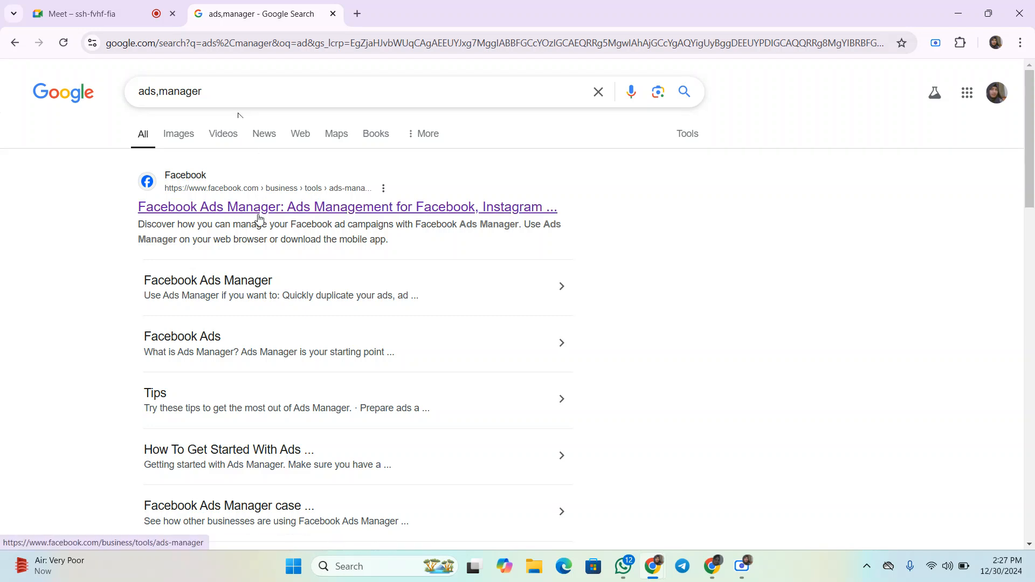
- Open Facebook Ads Manager from the search result and dismiss its introductory tips
{"action": "left_click", "coordinate": [254, 217]}
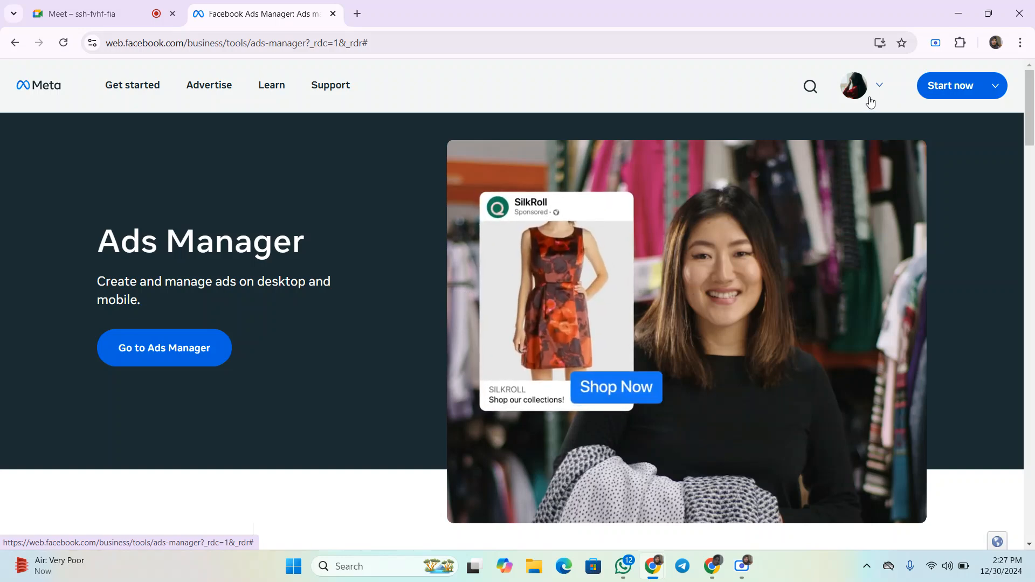
{"action": "left_click", "coordinate": [190, 360]}
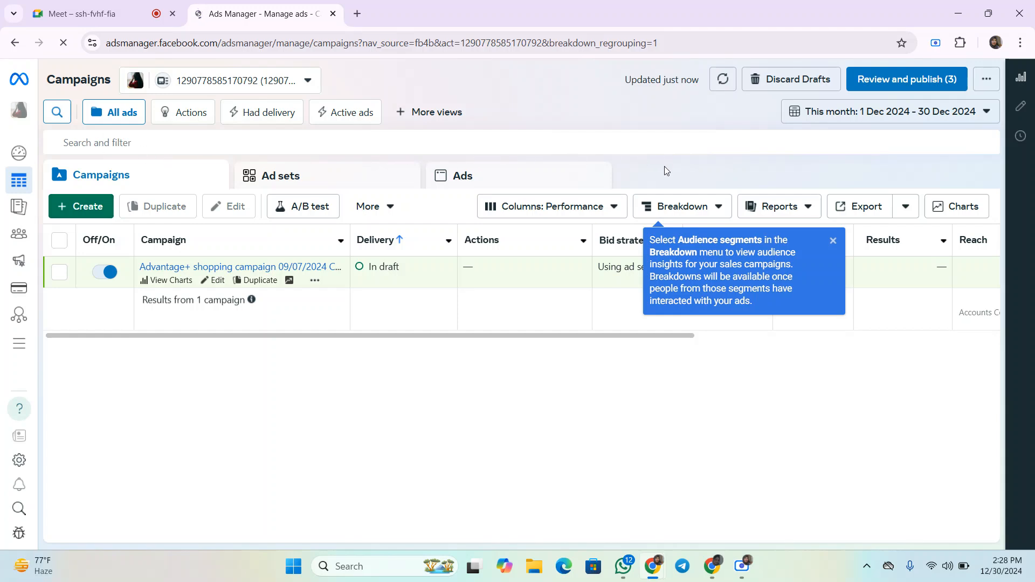
{"action": "left_click", "coordinate": [832, 240]}
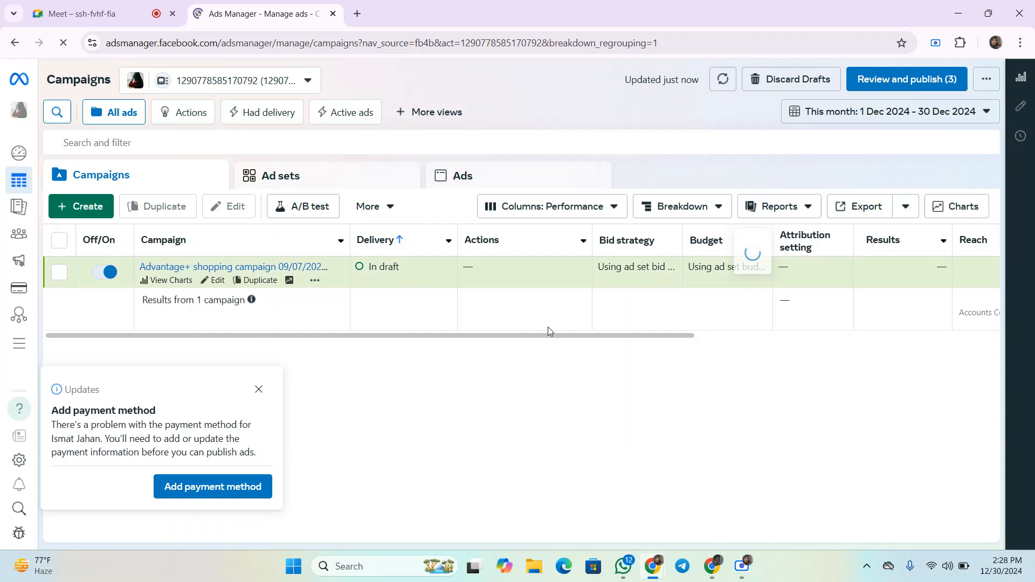
{"action": "left_click", "coordinate": [257, 390]}
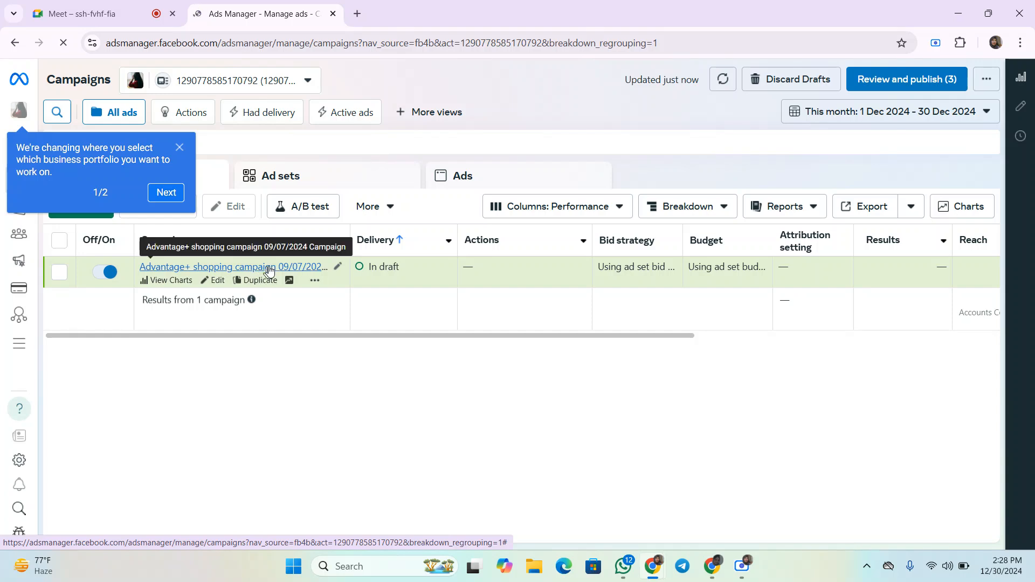
{"action": "left_click", "coordinate": [180, 149]}
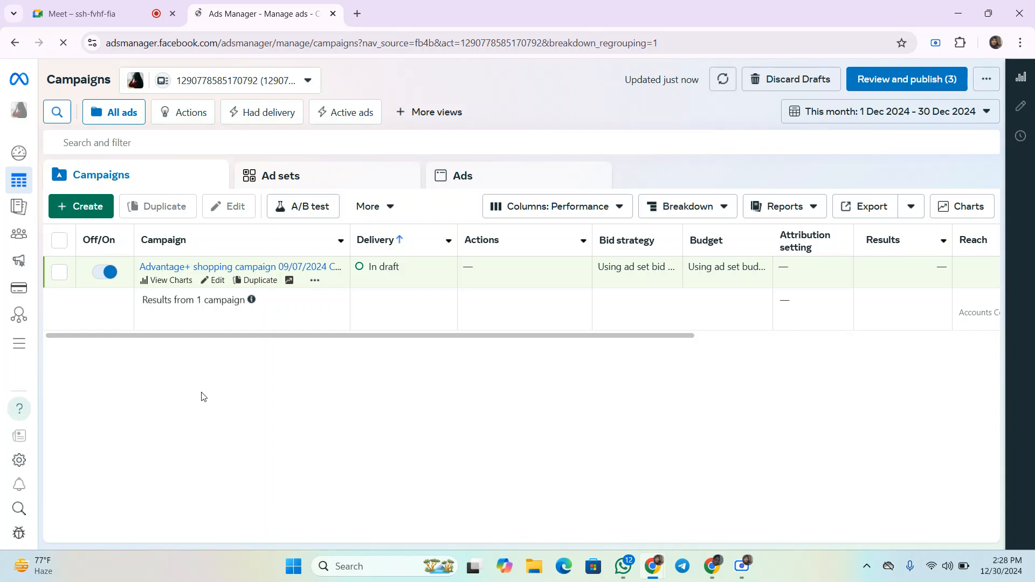
- Start creating a new campaign and look over the buying type and campaign objective options
{"action": "left_click", "coordinate": [83, 209]}
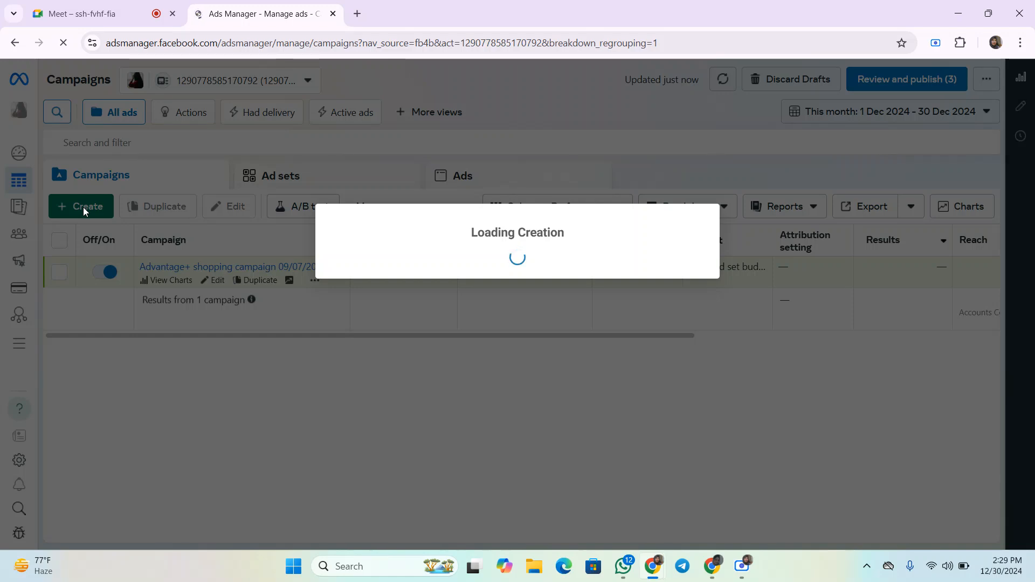
{"action": "left_click", "coordinate": [742, 566]}
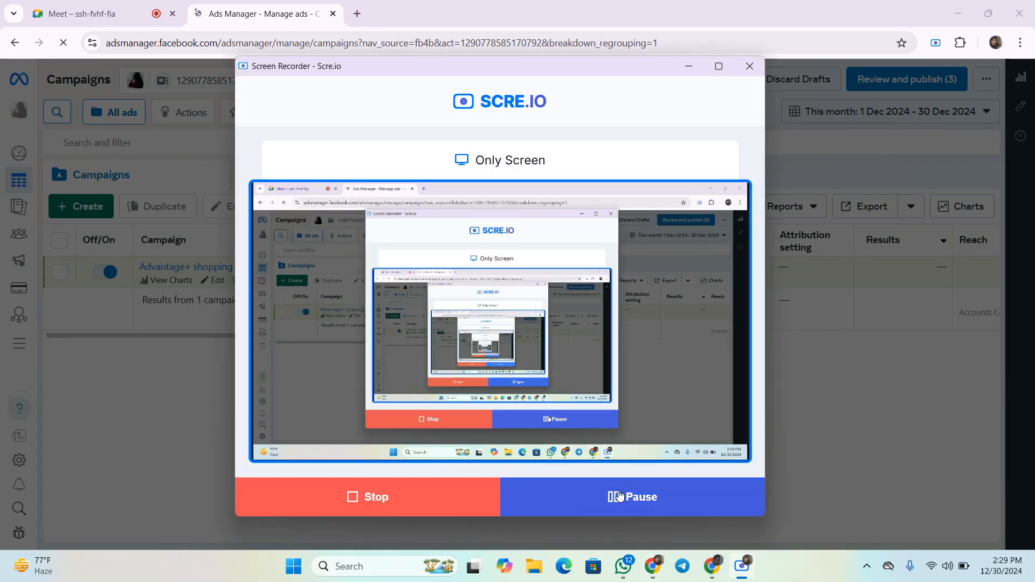
{"action": "left_click", "coordinate": [281, 6]}
{"action": "scroll", "coordinate": [420, 232], "scroll_direction": "up", "scroll_amount": 4}
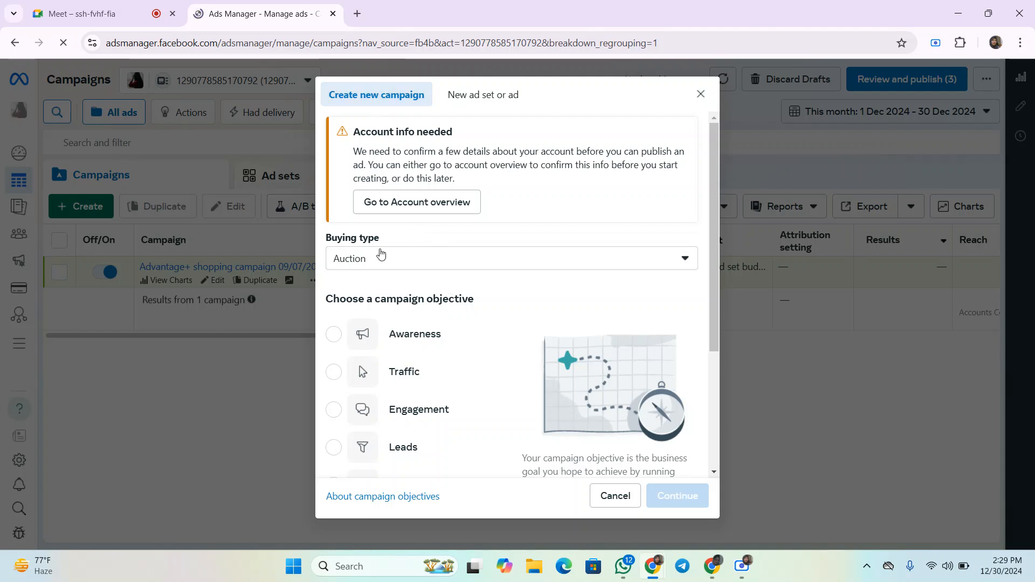
{"action": "left_click", "coordinate": [407, 265]}
{"action": "left_click", "coordinate": [458, 238]}
{"action": "scroll", "coordinate": [396, 266], "scroll_direction": "down", "scroll_amount": 2}
{"action": "scroll", "coordinate": [378, 216], "scroll_direction": "down", "scroll_amount": 1}
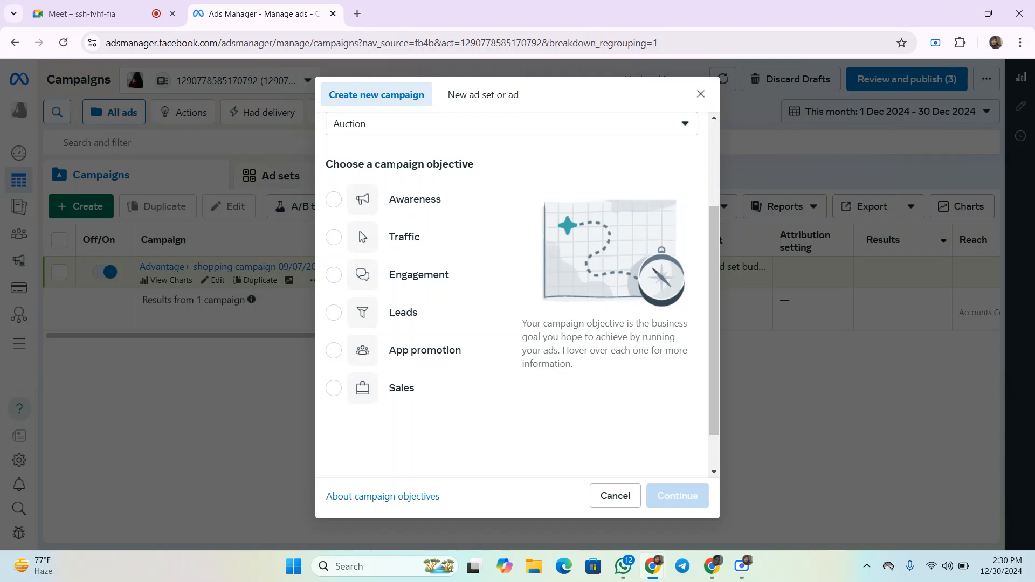
{"action": "mouse_move", "coordinate": [415, 212]}
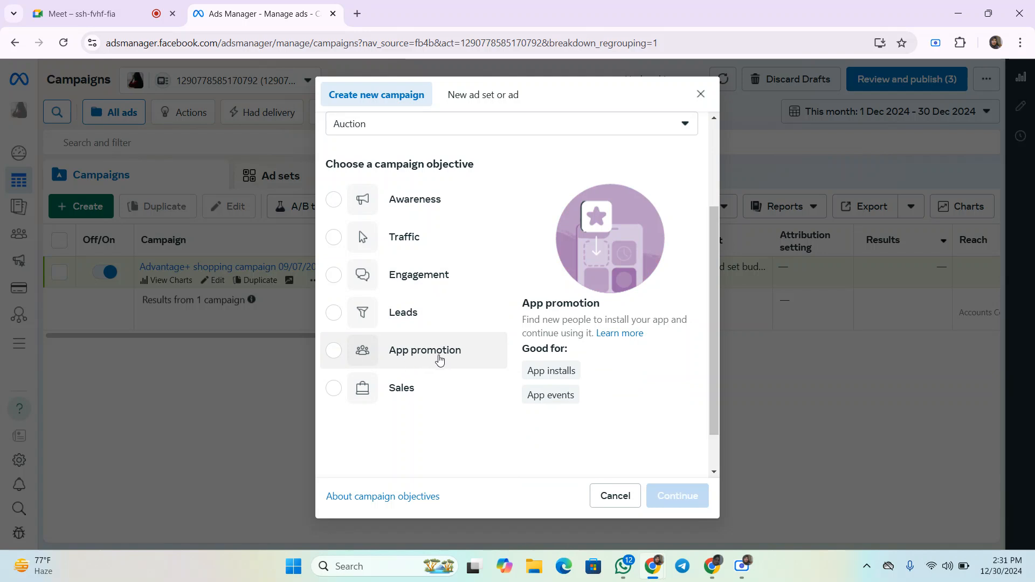
- Choose Sales as the campaign objective and continue
{"action": "scroll", "coordinate": [405, 395], "scroll_direction": "down", "scroll_amount": 1}
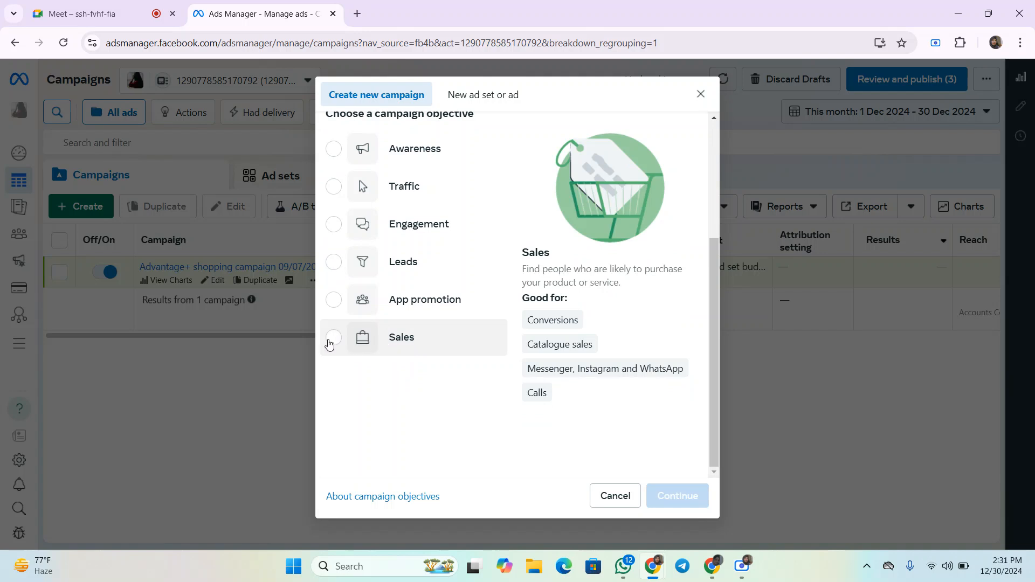
{"action": "left_click", "coordinate": [332, 342]}
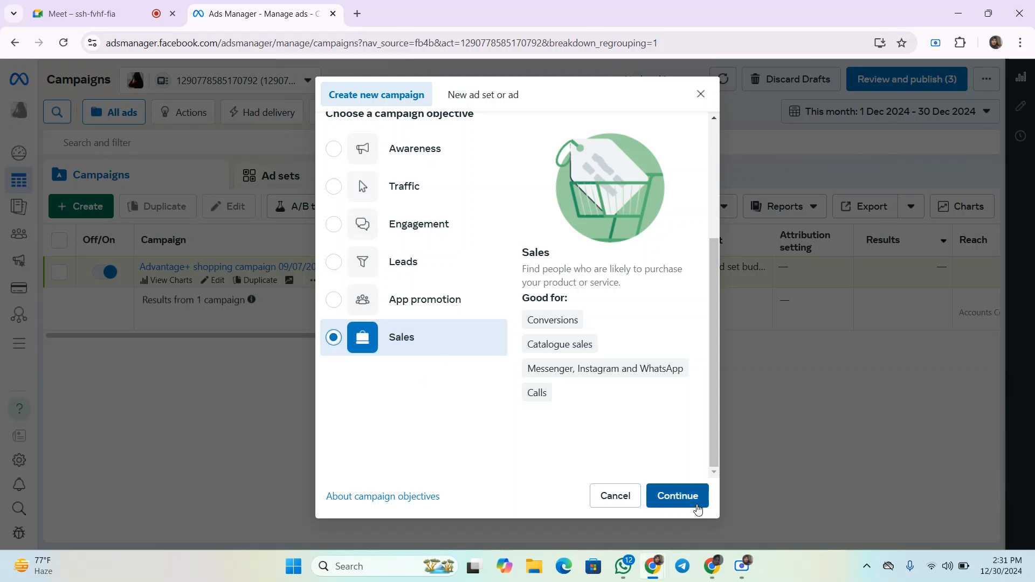
{"action": "left_click", "coordinate": [672, 498]}
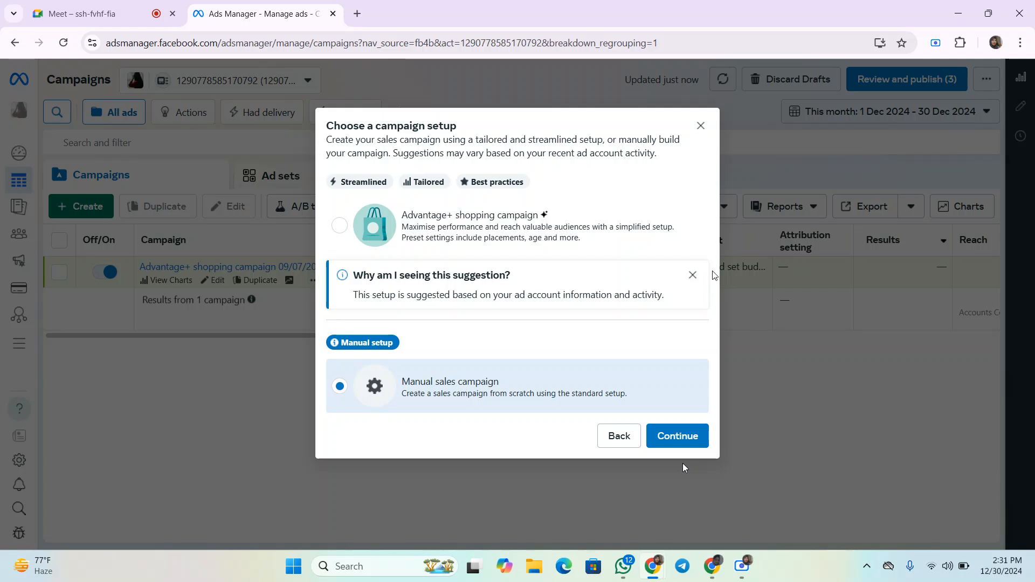
- Dismiss the suggestion note and continue with a manual sales campaign setup
{"action": "left_click", "coordinate": [692, 275]}
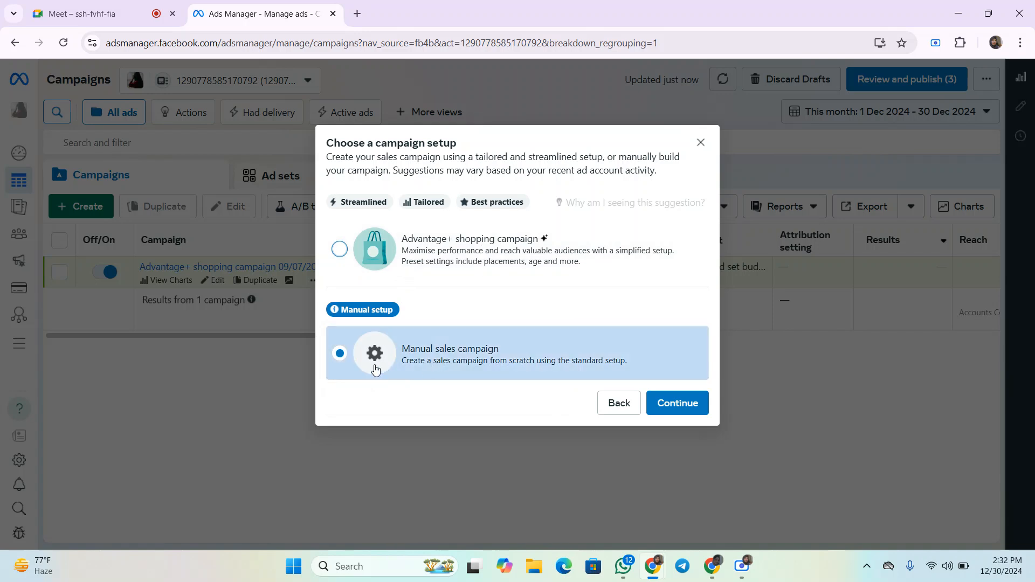
{"action": "left_click", "coordinate": [678, 409]}
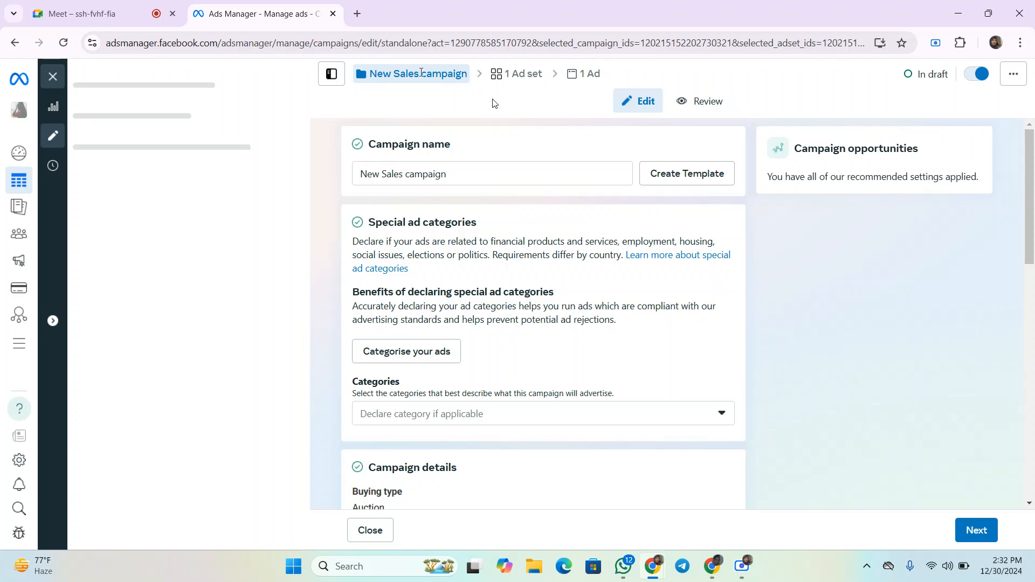
- Rename the campaign as USA Ads
{"action": "scroll", "coordinate": [453, 225], "scroll_direction": "down", "scroll_amount": 1}
{"action": "scroll", "coordinate": [452, 216], "scroll_direction": "up", "scroll_amount": 1}
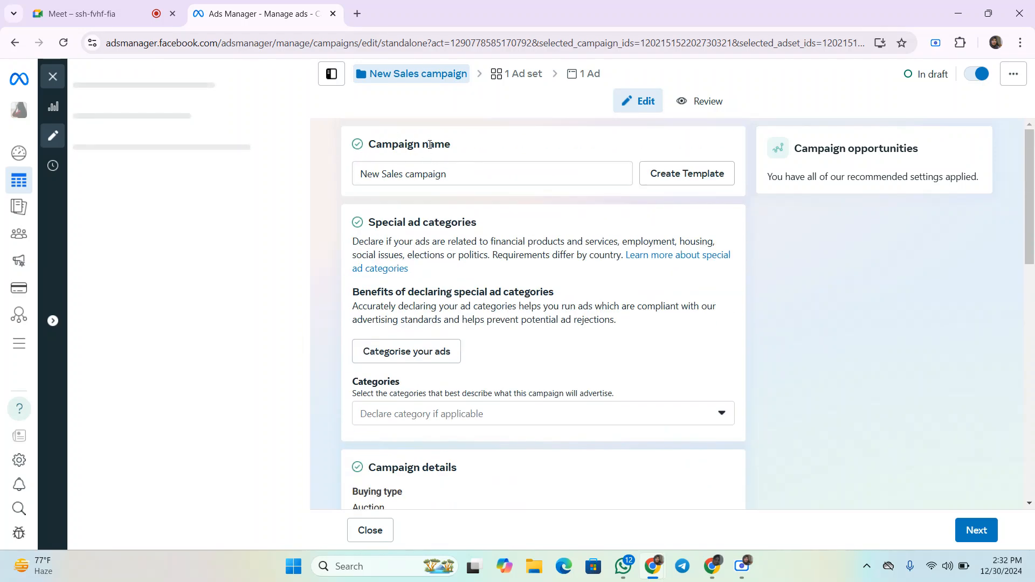
{"action": "left_click_drag", "start_coordinate": [369, 143], "coordinate": [358, 173]}
{"action": "left_click", "coordinate": [461, 179]}
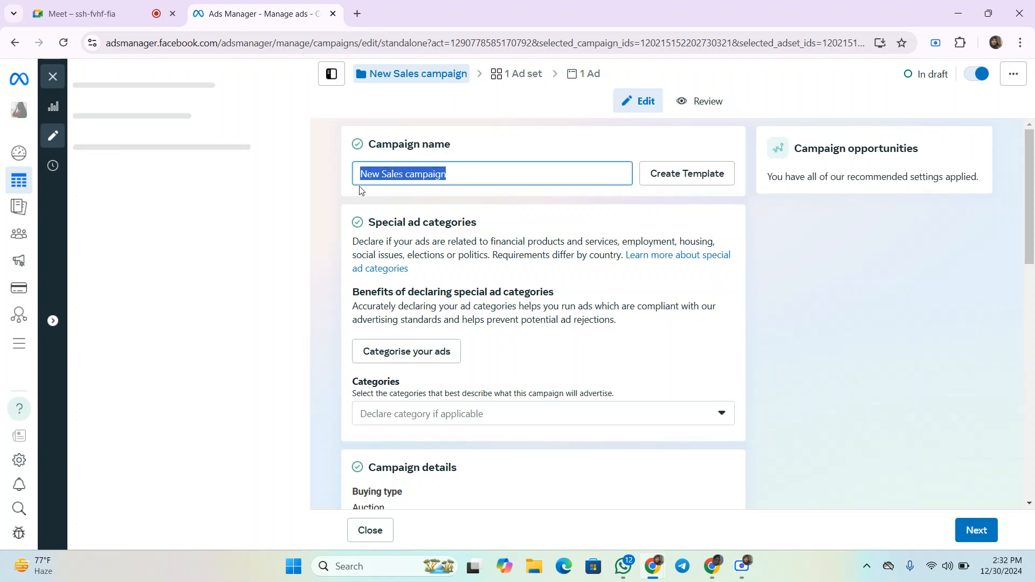
{"action": "key", "text": "BackSpace"}
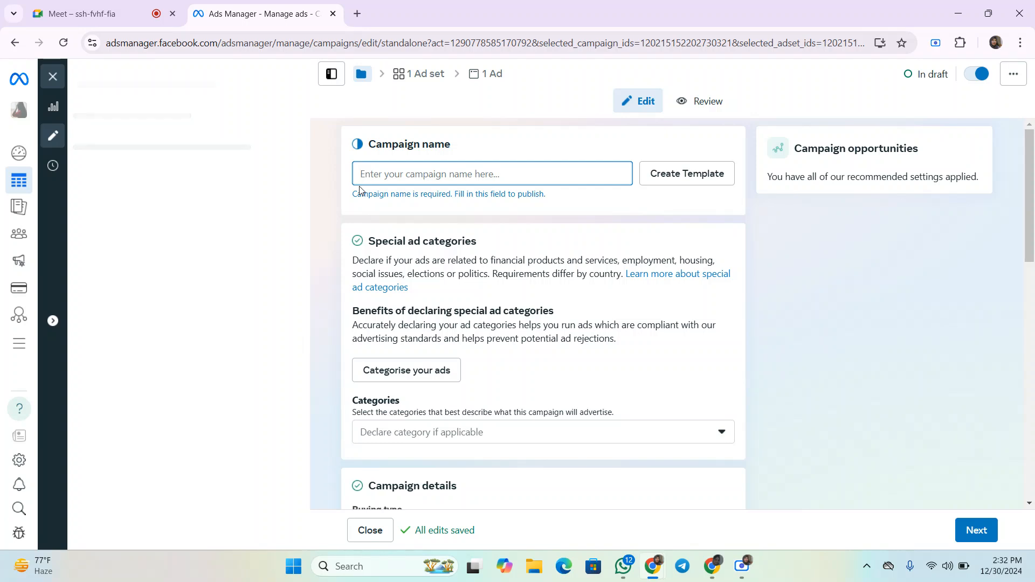
{"action": "type", "text": "uSa"}
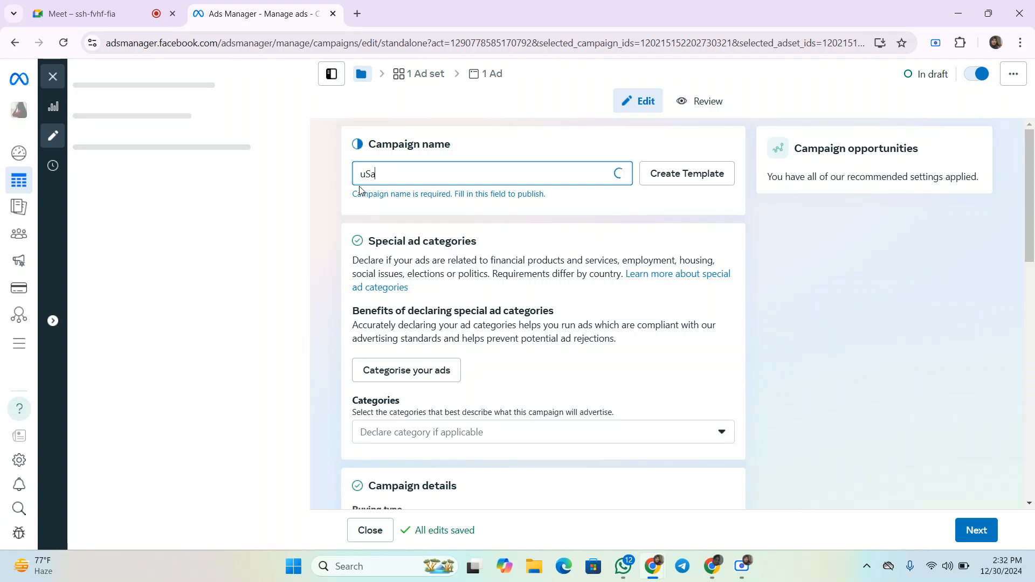
{"action": "key", "text": "BackSpace"}
{"action": "key", "text": "BackSpace"}
{"action": "key", "text": "BackSpace"}
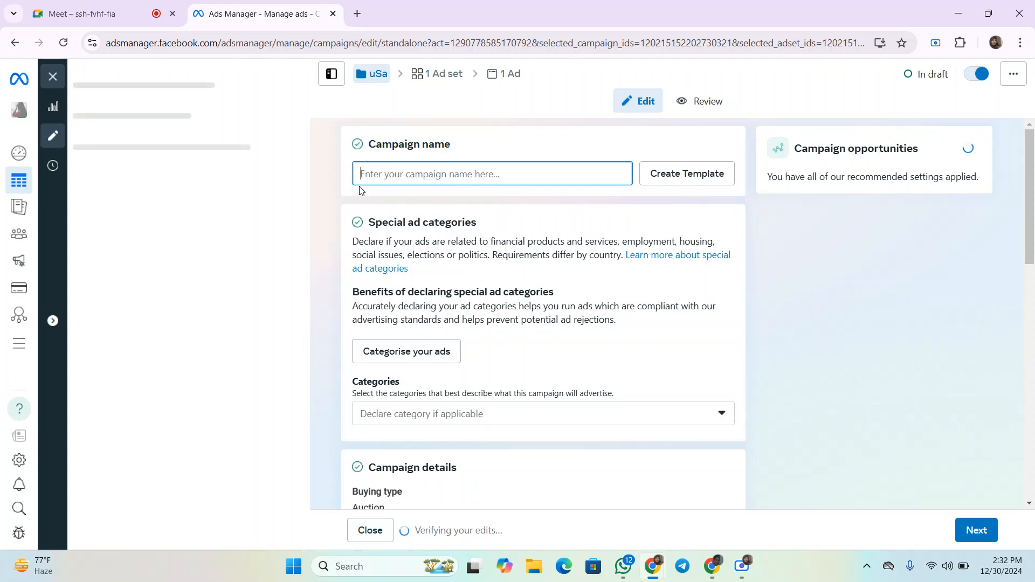
{"action": "type", "text": "USA ADs"}
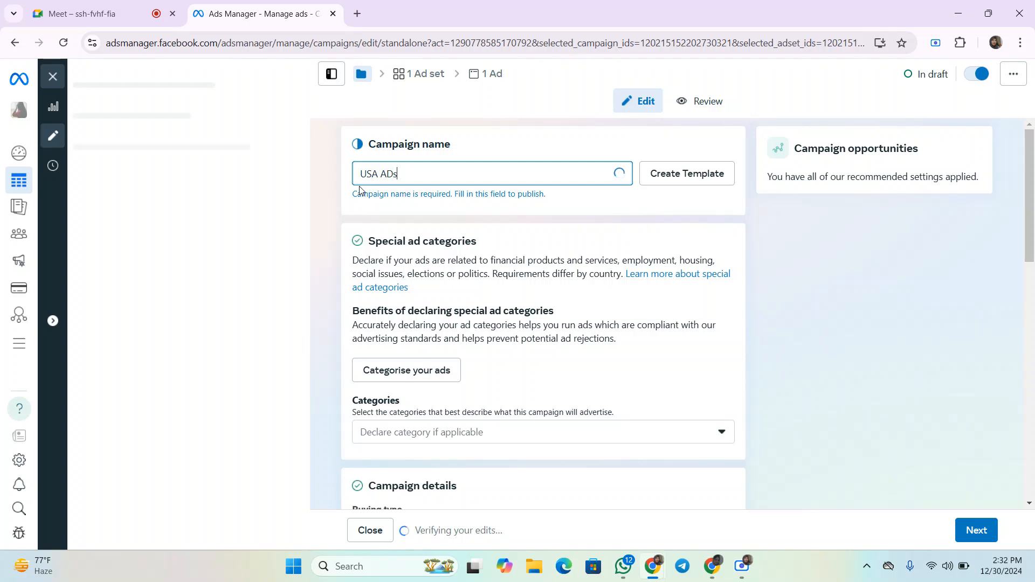
{"action": "key", "text": "BackSpace"}
{"action": "key", "text": "BackSpace"}
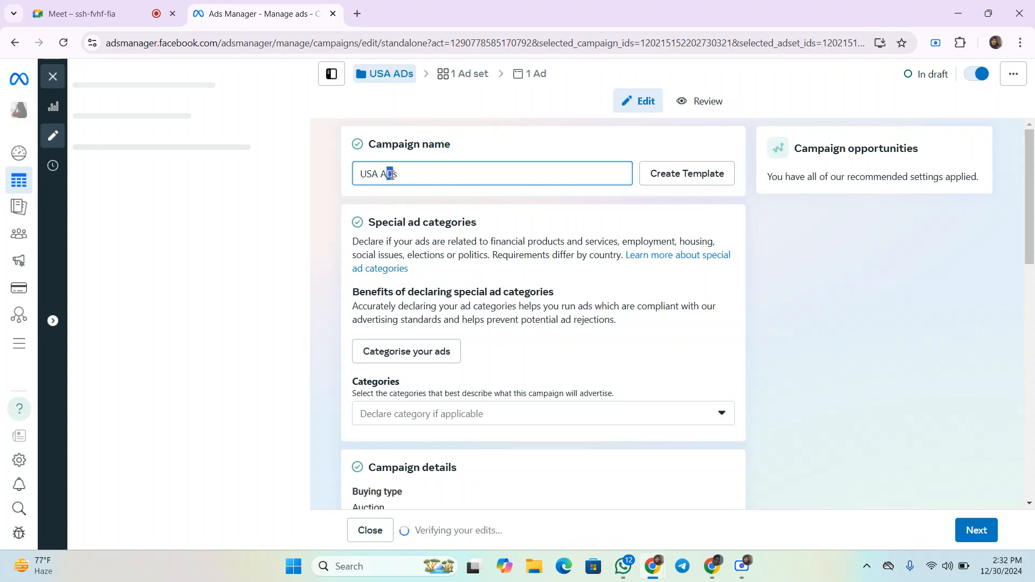
{"action": "type", "text": "ds"}
{"action": "left_click", "coordinate": [413, 194]}
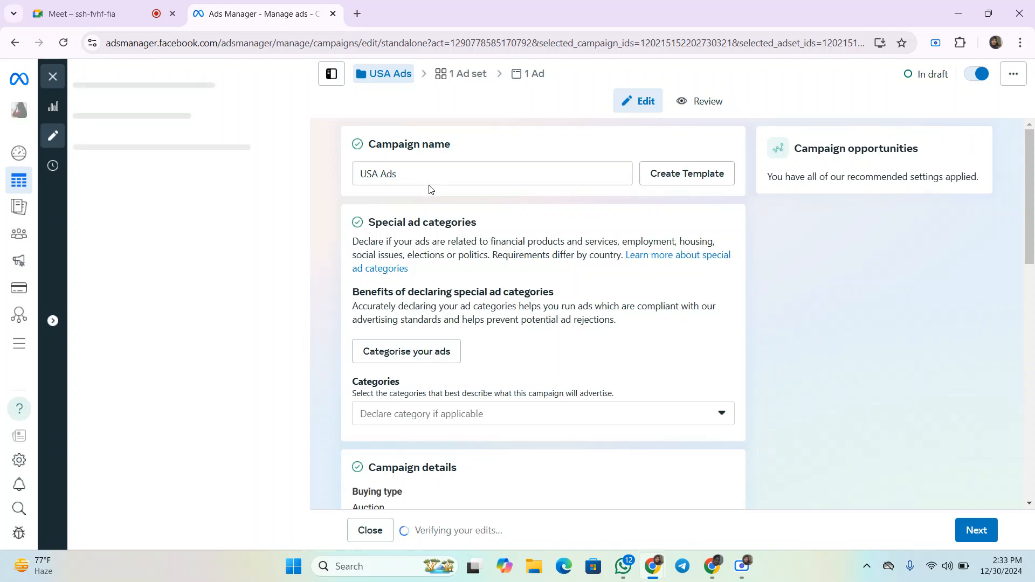
- Open the special ad categories list and close it without declaring a category
{"action": "scroll", "coordinate": [442, 205], "scroll_direction": "down", "scroll_amount": 1}
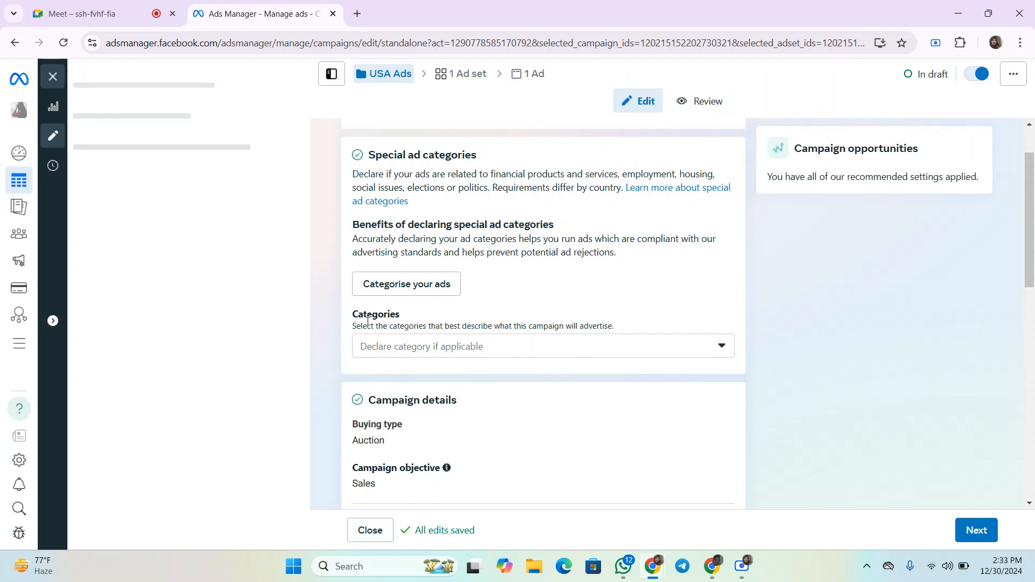
{"action": "left_click", "coordinate": [461, 347]}
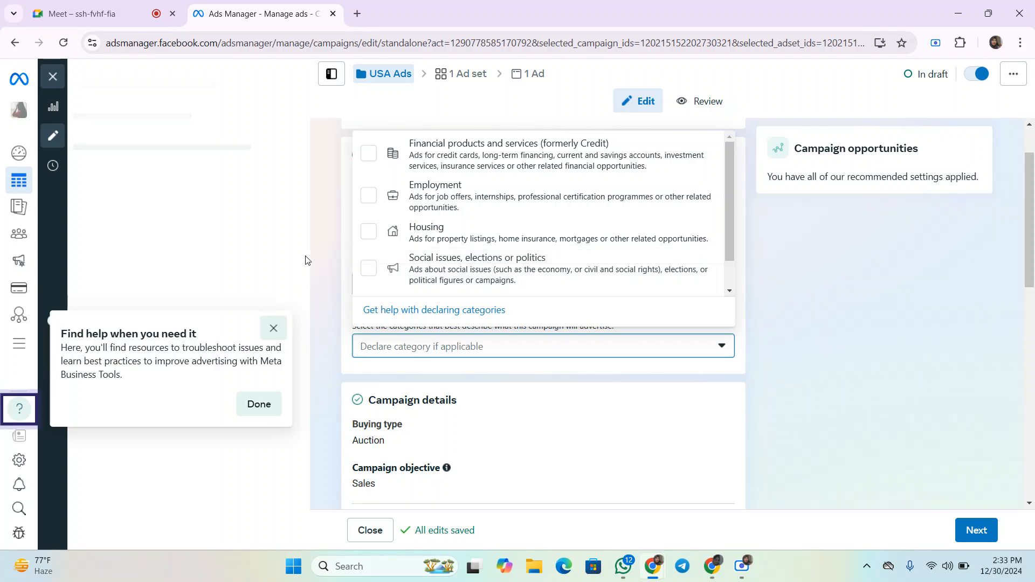
{"action": "left_click", "coordinate": [328, 249]}
{"action": "left_click", "coordinate": [420, 350]}
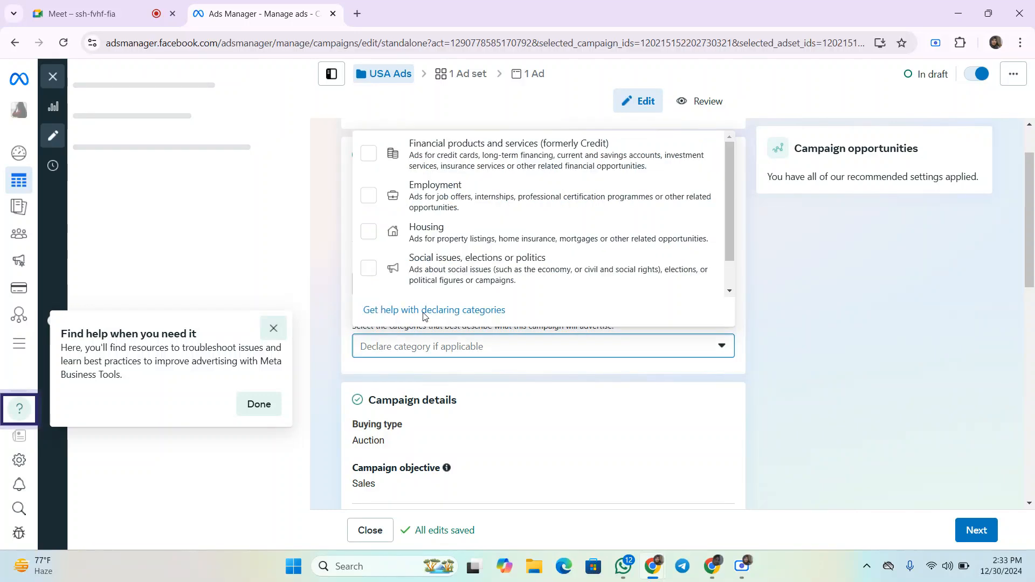
{"action": "left_click", "coordinate": [321, 231]}
- Show more campaign detail options and close the help tip
{"action": "scroll", "coordinate": [474, 302], "scroll_direction": "down", "scroll_amount": 3}
{"action": "scroll", "coordinate": [476, 298], "scroll_direction": "down", "scroll_amount": 3}
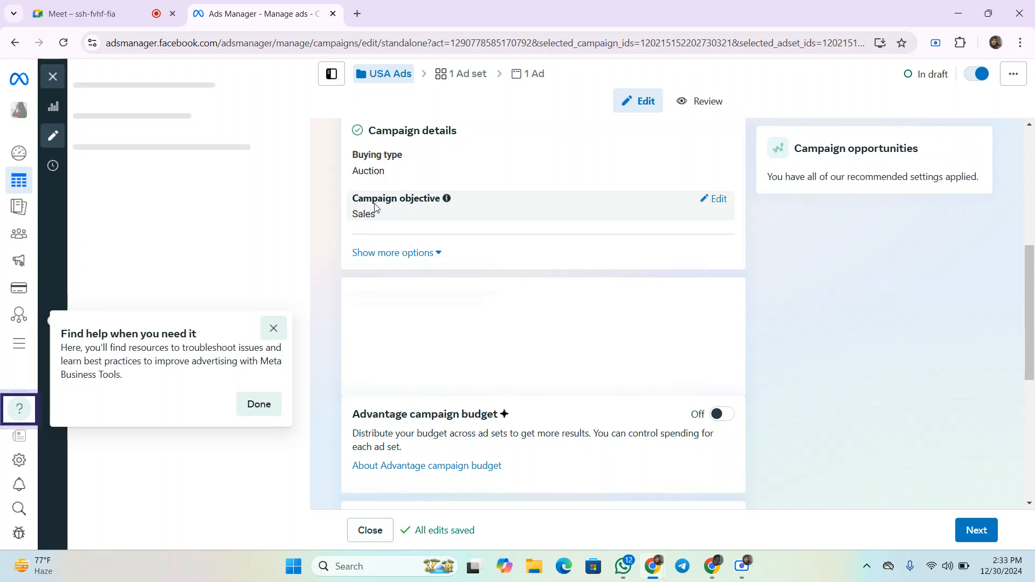
{"action": "left_click", "coordinate": [428, 253]}
{"action": "left_click", "coordinate": [273, 328]}
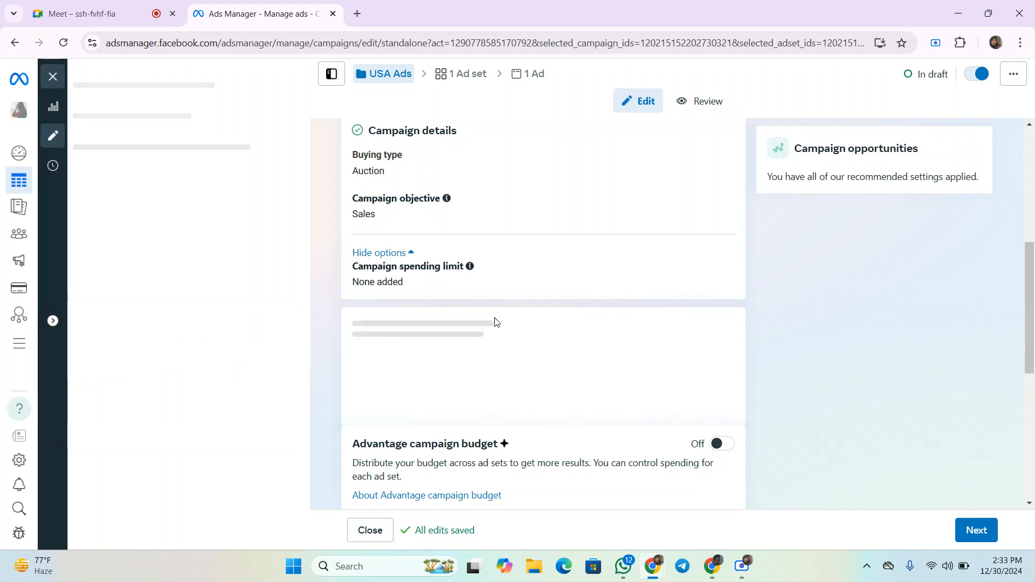
- Review the campaign spending limit, Advantage campaign budget and A/B test settings
{"action": "left_click_drag", "start_coordinate": [357, 267], "coordinate": [469, 273]}
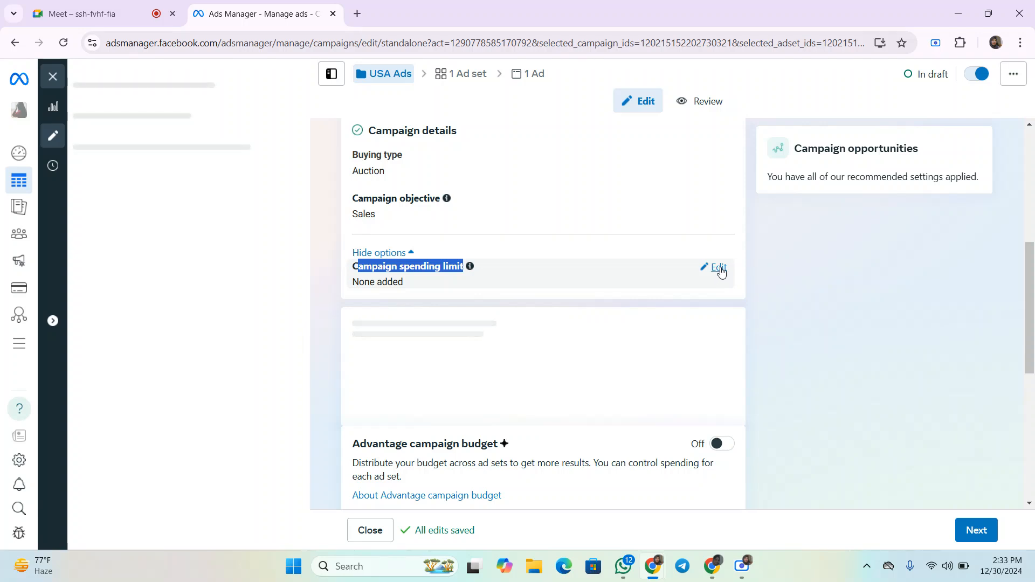
{"action": "scroll", "coordinate": [711, 280], "scroll_direction": "down", "scroll_amount": 3}
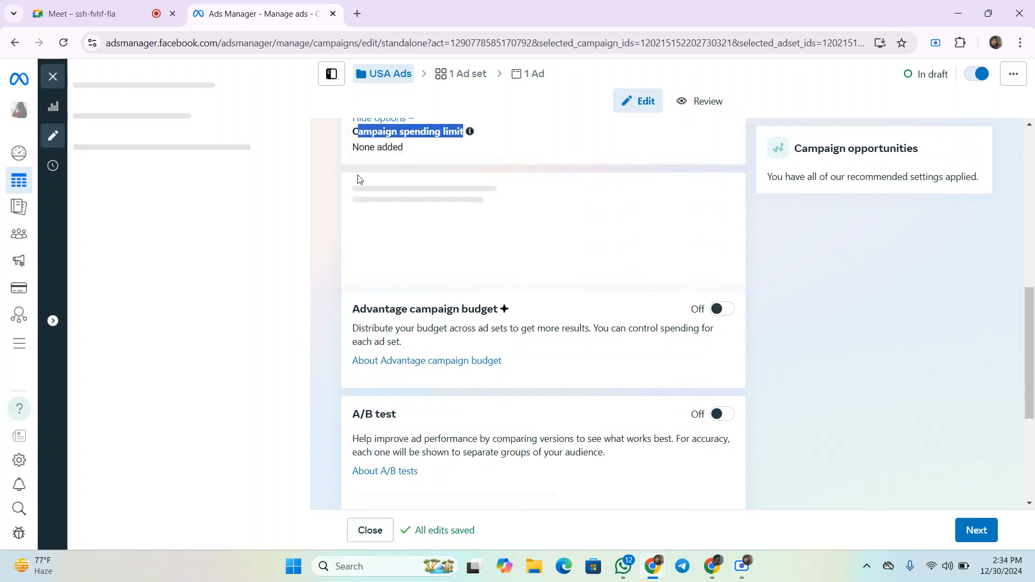
{"action": "scroll", "coordinate": [528, 288], "scroll_direction": "down", "scroll_amount": 1}
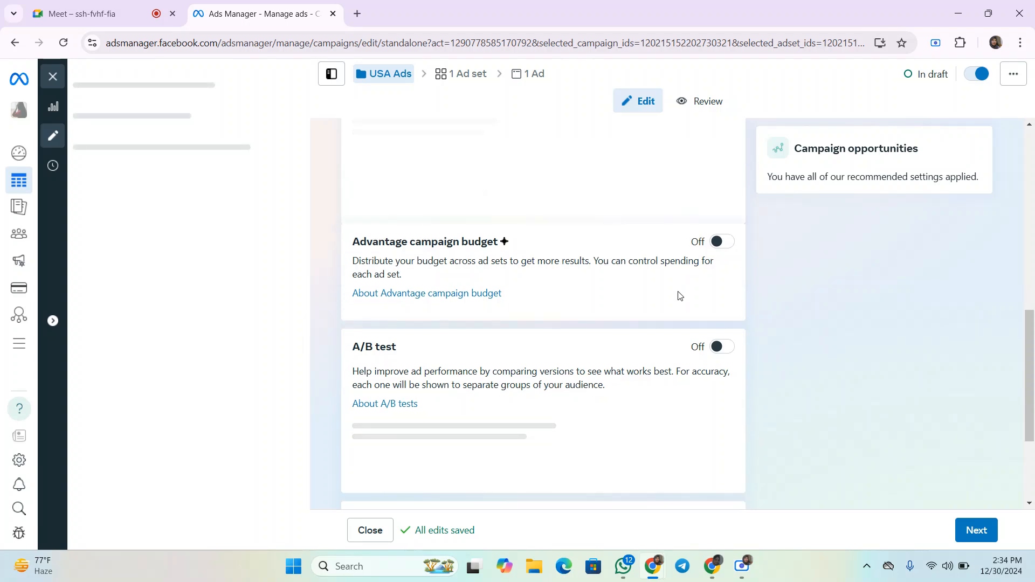
- Turn on Advantage campaign budget
{"action": "left_click_drag", "start_coordinate": [349, 245], "coordinate": [525, 248]}
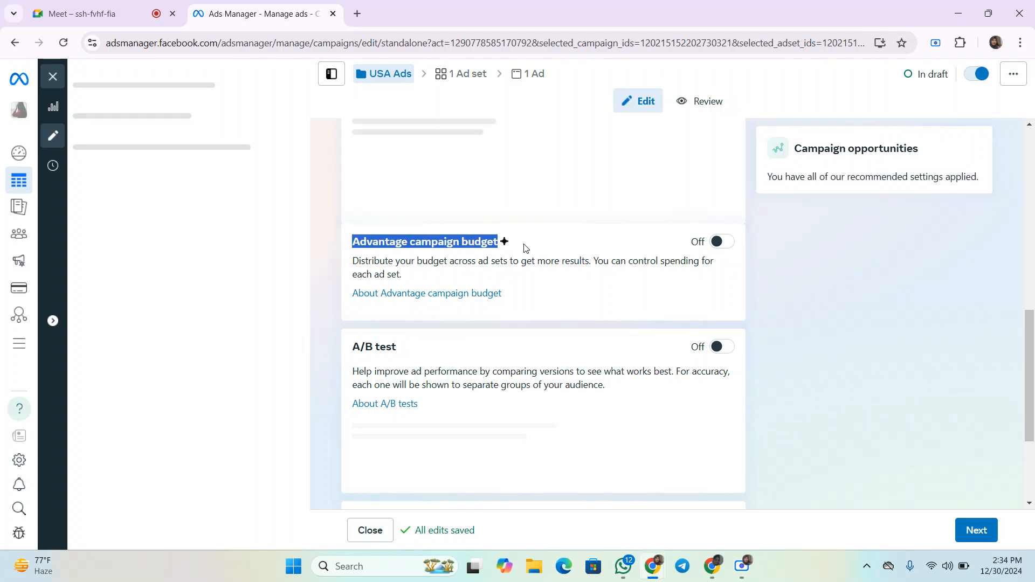
{"action": "left_click", "coordinate": [722, 242]}
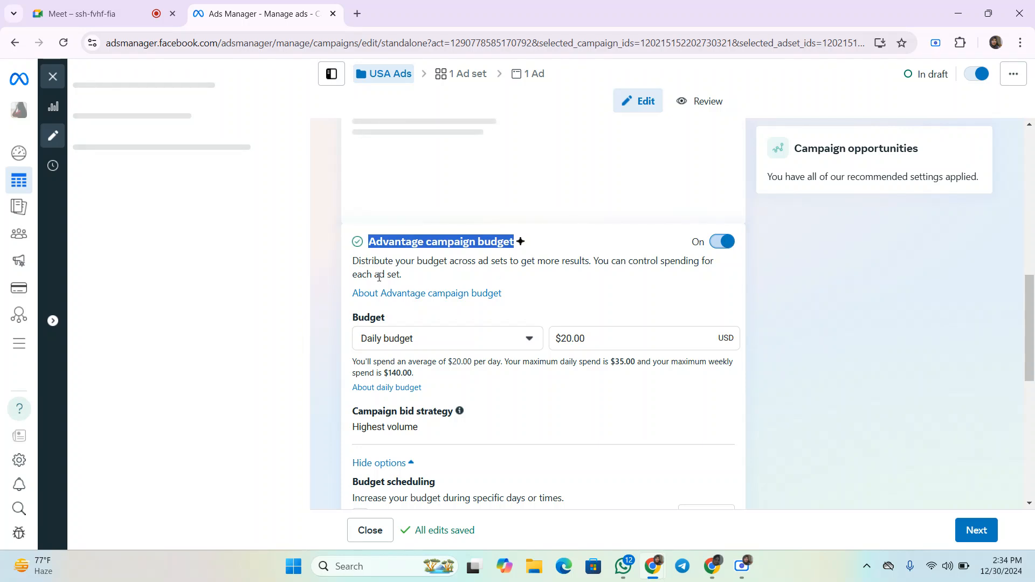
{"action": "scroll", "coordinate": [379, 288], "scroll_direction": "down", "scroll_amount": 1}
{"action": "left_click", "coordinate": [422, 270]}
{"action": "left_click", "coordinate": [418, 276]}
{"action": "left_click_drag", "start_coordinate": [350, 251], "coordinate": [389, 249]}
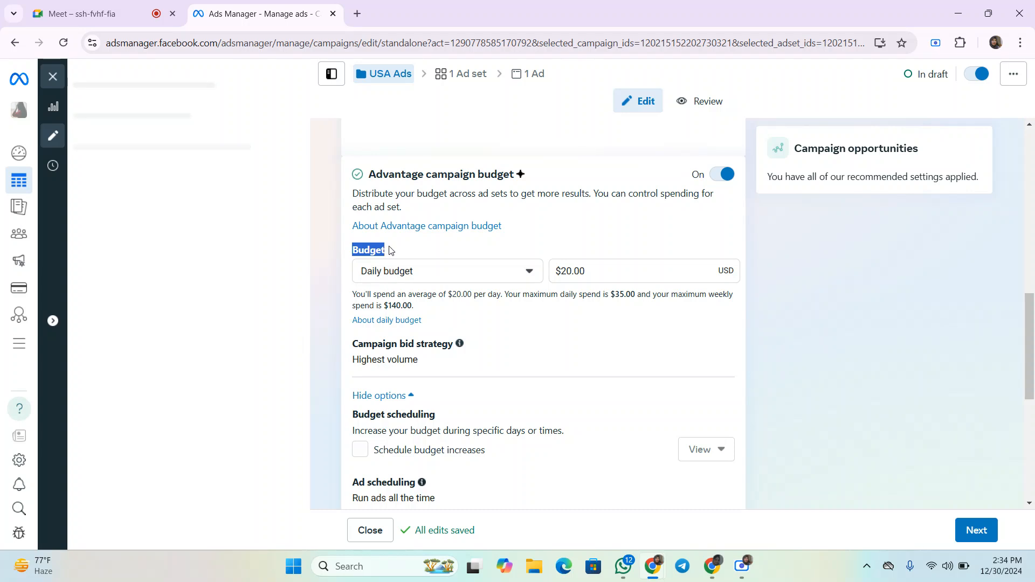
- Switch the budget type to Lifetime budget and back to Daily budget
{"action": "left_click", "coordinate": [492, 273]}
{"action": "left_click", "coordinate": [487, 278]}
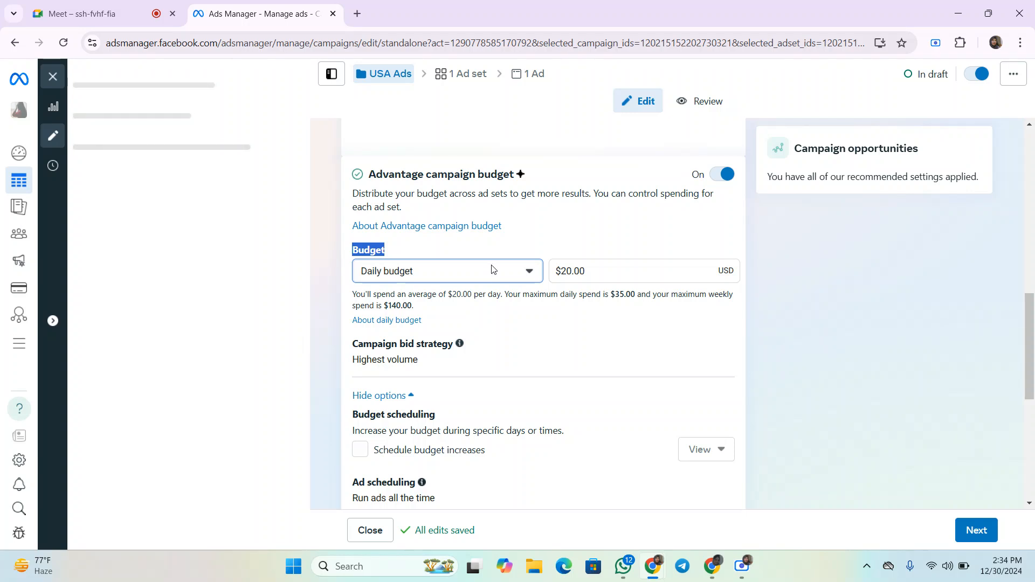
{"action": "left_click", "coordinate": [491, 270]}
{"action": "left_click", "coordinate": [405, 325]}
{"action": "left_click", "coordinate": [607, 271]}
{"action": "left_click", "coordinate": [461, 275]}
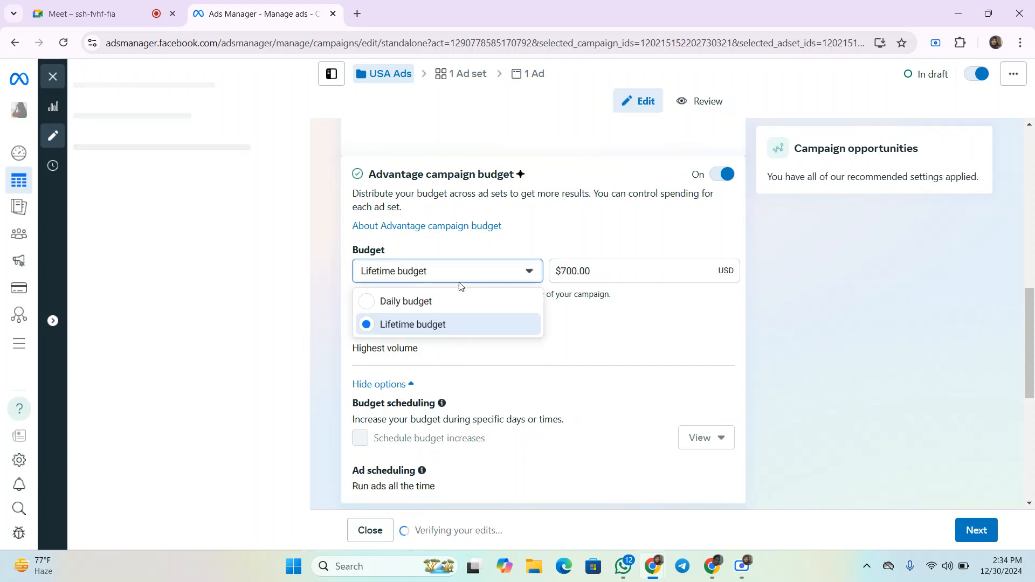
{"action": "left_click", "coordinate": [433, 305]}
- Set the daily campaign budget to $10
{"action": "left_click", "coordinate": [628, 271]}
{"action": "type", "text": "10"}
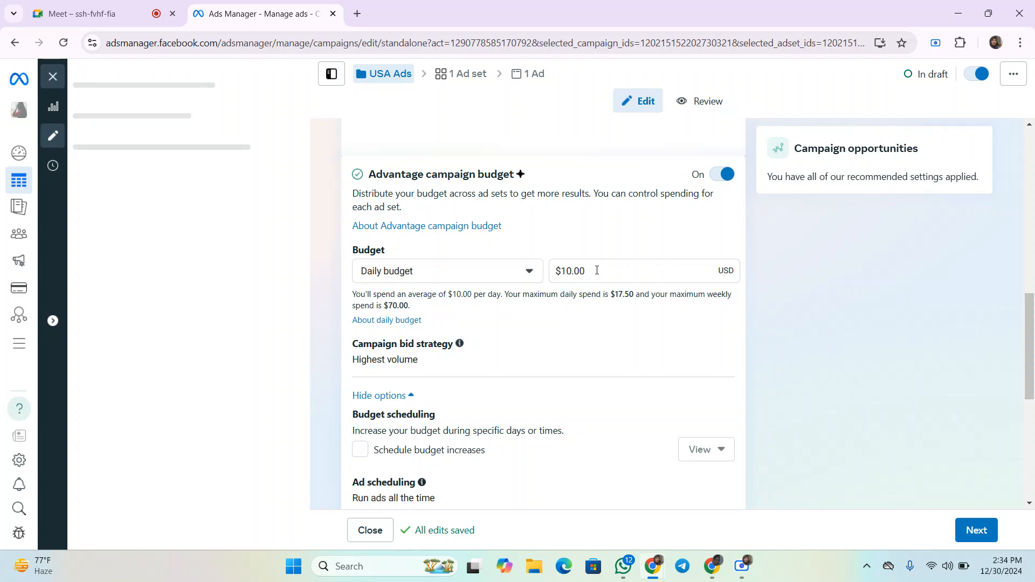
{"action": "left_click_drag", "start_coordinate": [597, 270], "coordinate": [548, 277]}
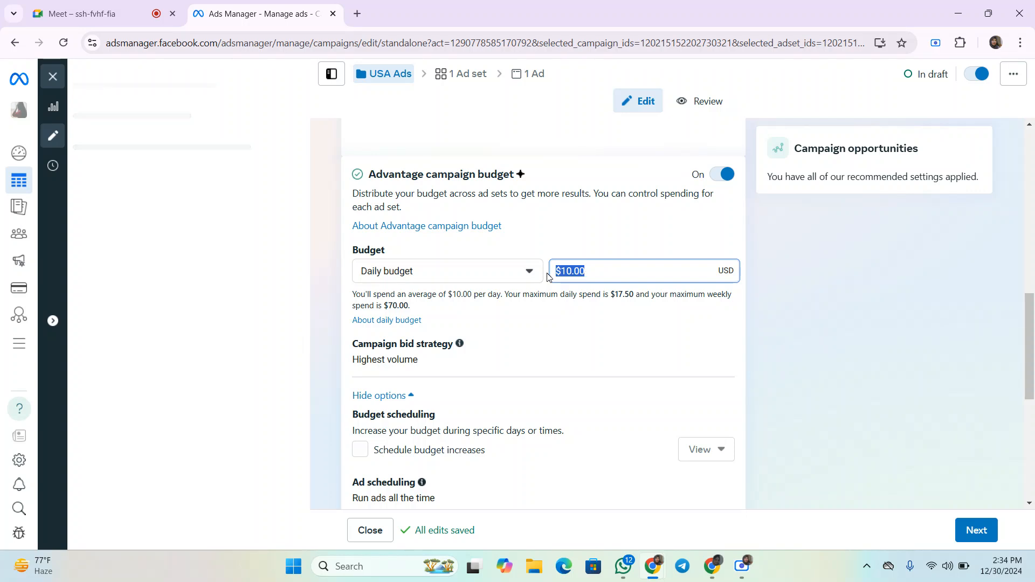
{"action": "left_click", "coordinate": [545, 237]}
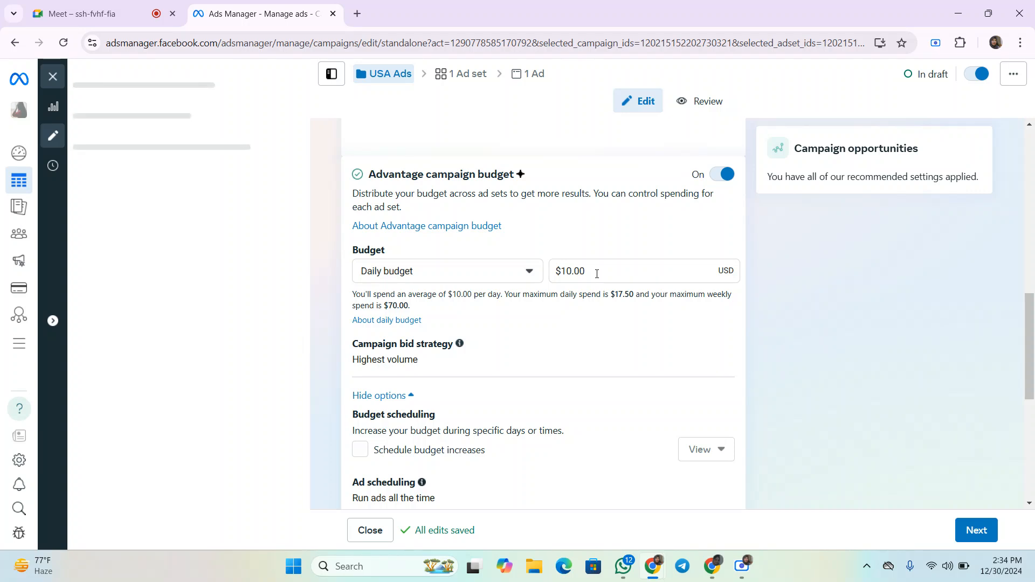
- Open the campaign bid strategy options and keep Highest volume
{"action": "scroll", "coordinate": [597, 274], "scroll_direction": "down", "scroll_amount": 1}
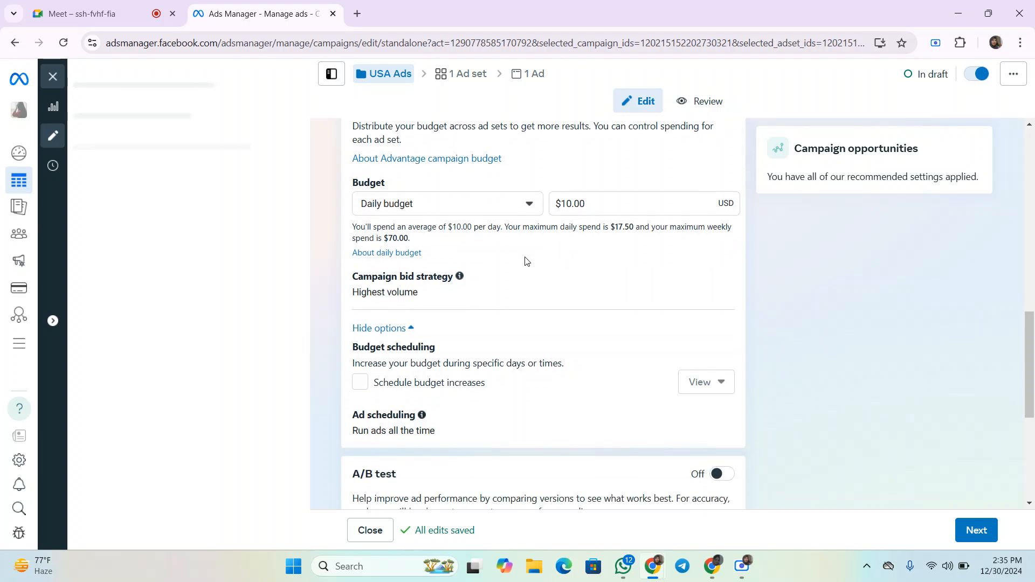
{"action": "scroll", "coordinate": [486, 254], "scroll_direction": "down", "scroll_amount": 1}
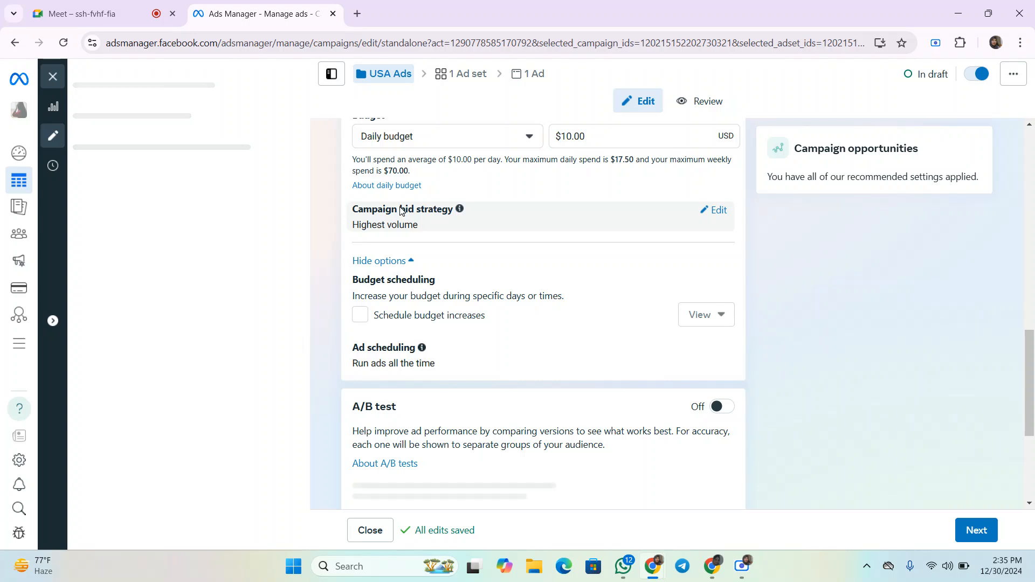
{"action": "left_click_drag", "start_coordinate": [354, 216], "coordinate": [426, 225]}
{"action": "left_click", "coordinate": [726, 217]}
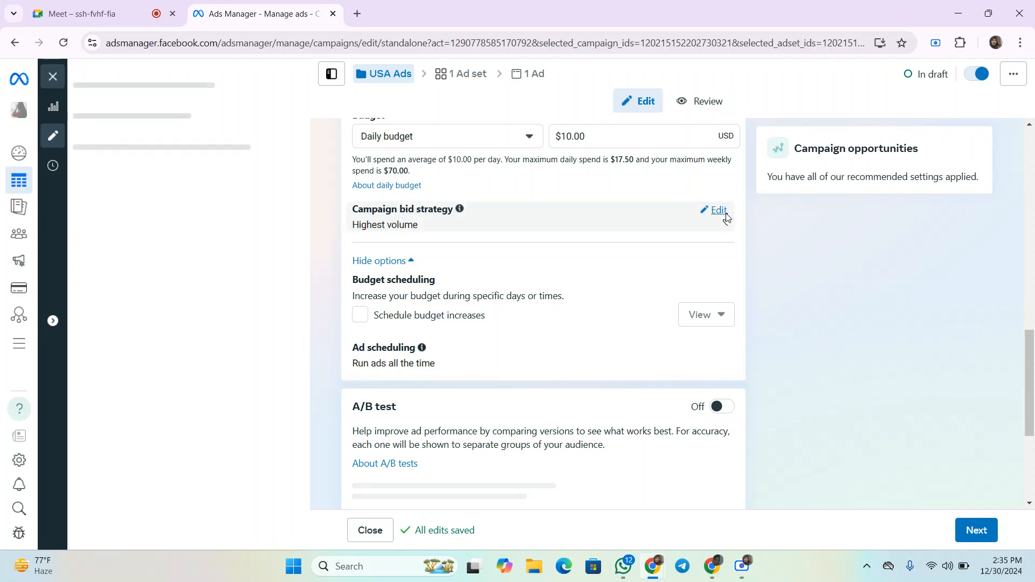
{"action": "left_click", "coordinate": [429, 263]}
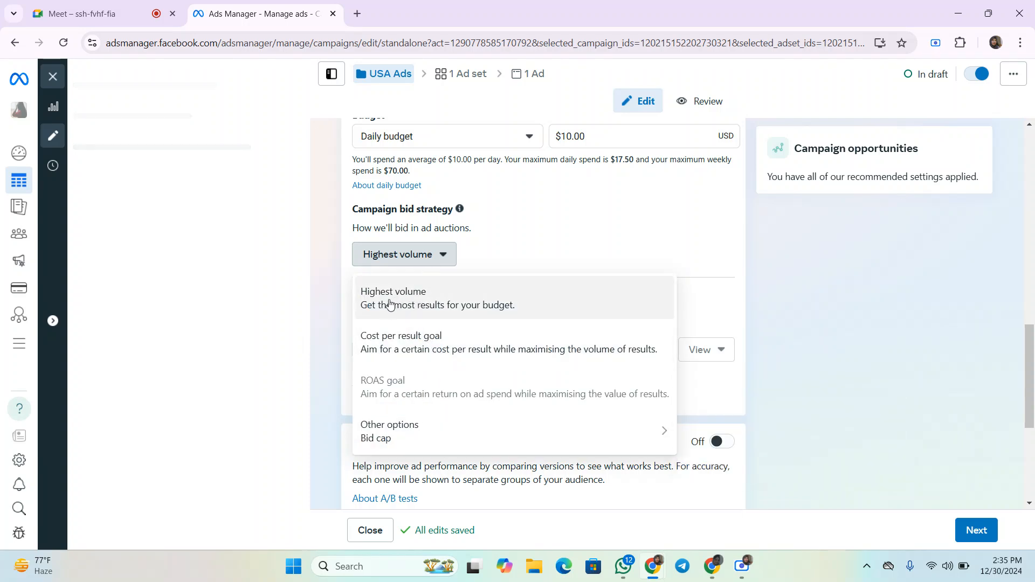
{"action": "left_click", "coordinate": [331, 254]}
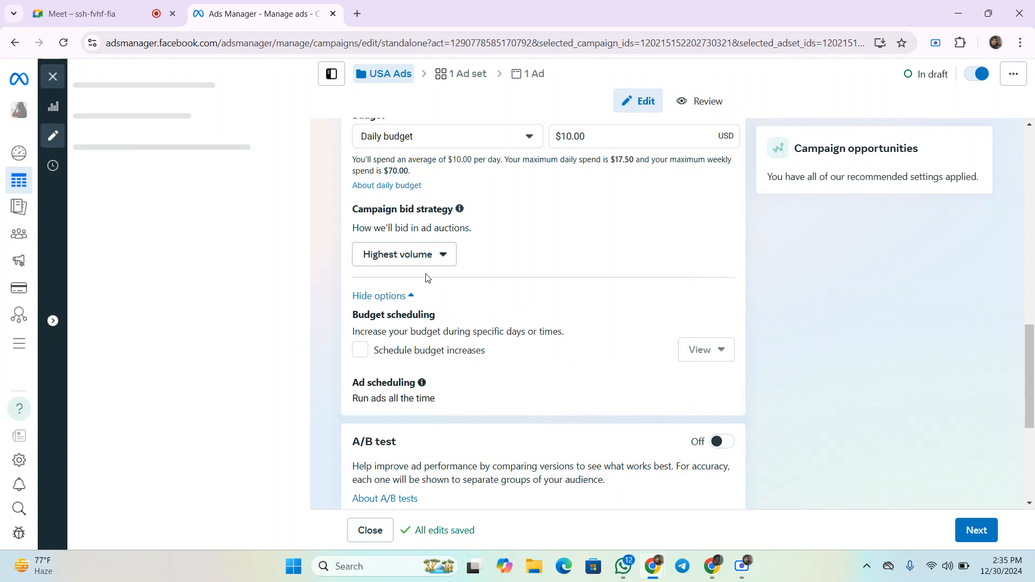
- Try enabling scheduled budget increases, then clear the option again
{"action": "left_click", "coordinate": [422, 355]}
{"action": "left_click", "coordinate": [421, 354]}
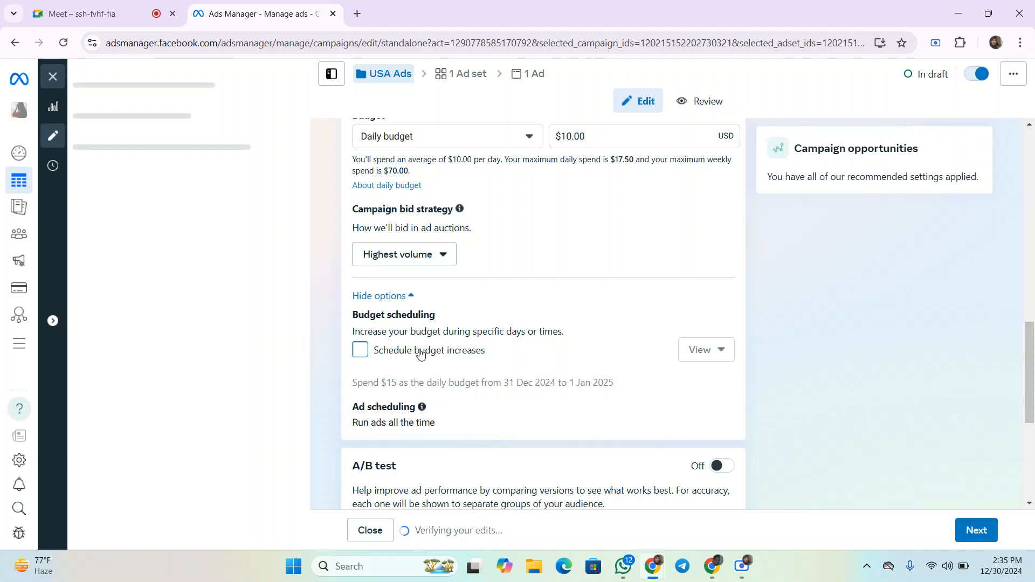
{"action": "scroll", "coordinate": [431, 324], "scroll_direction": "down", "scroll_amount": 1}
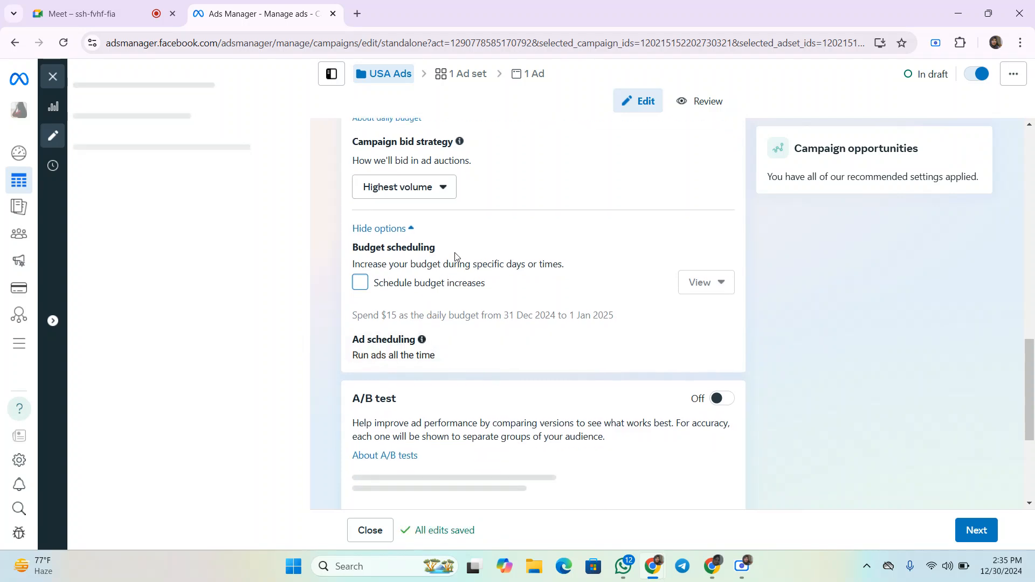
{"action": "scroll", "coordinate": [456, 256], "scroll_direction": "down", "scroll_amount": 1}
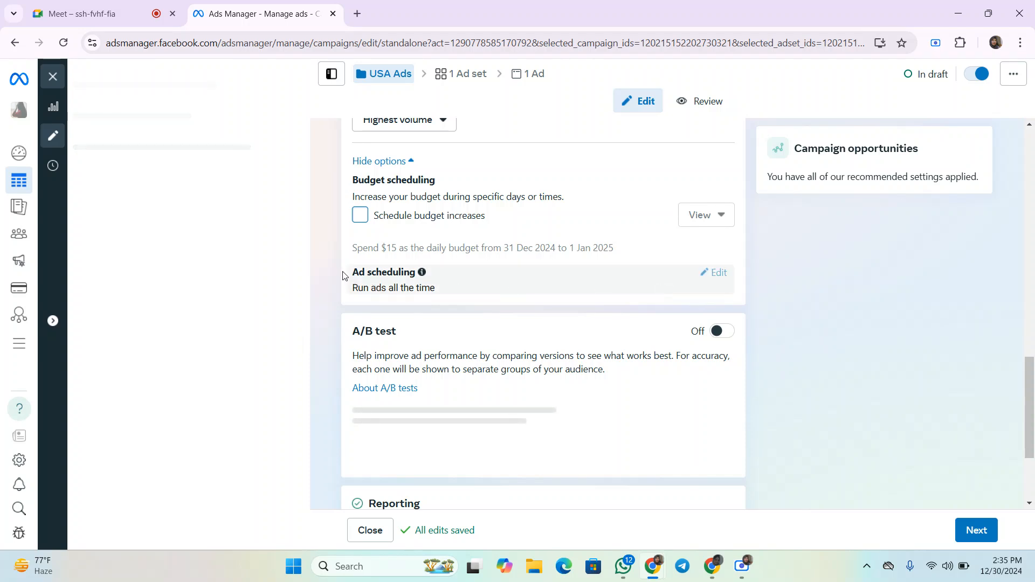
{"action": "left_click_drag", "start_coordinate": [345, 277], "coordinate": [514, 274]}
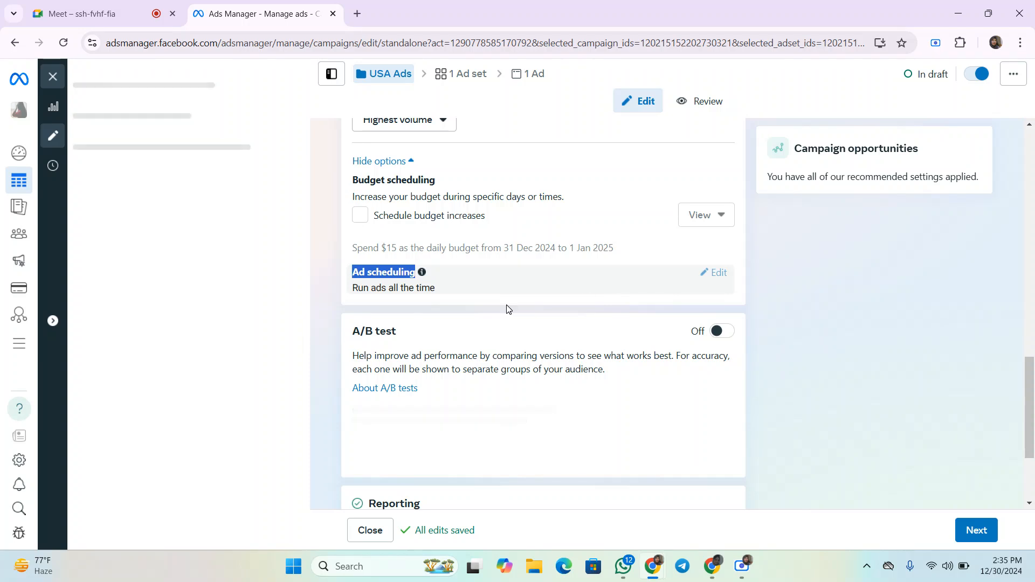
{"action": "scroll", "coordinate": [383, 287], "scroll_direction": "up", "scroll_amount": 1}
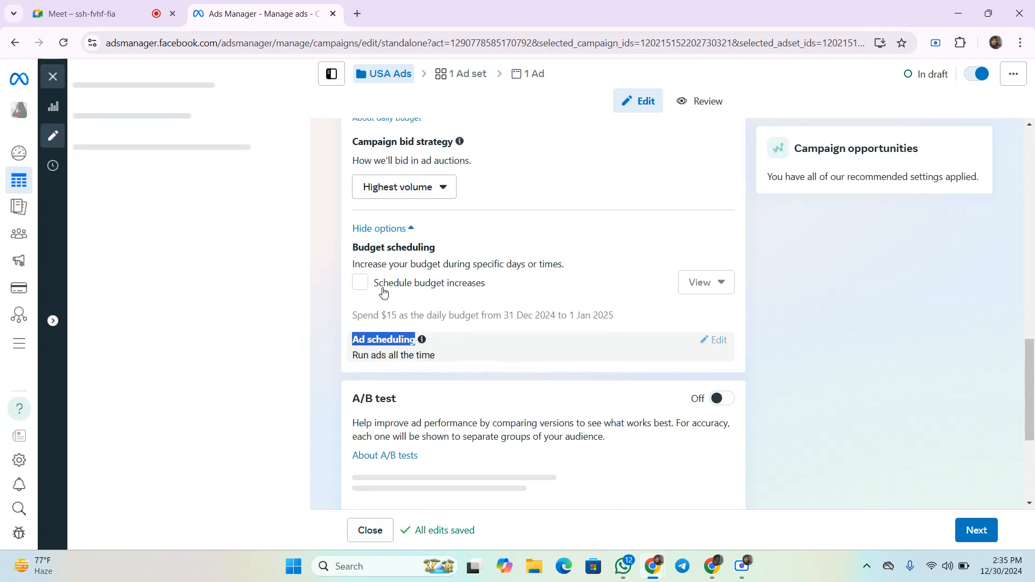
{"action": "left_click", "coordinate": [379, 283]}
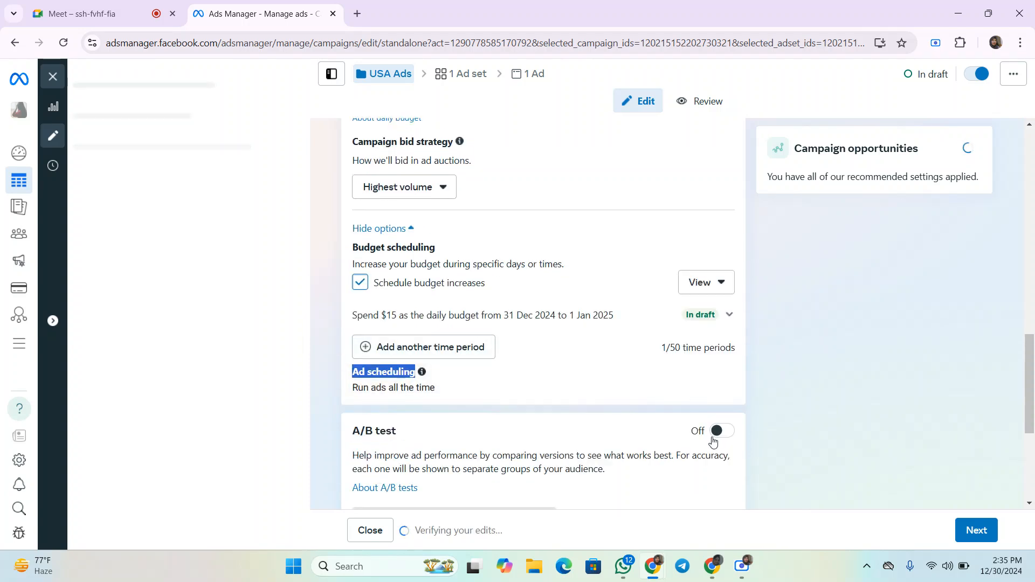
{"action": "left_click", "coordinate": [360, 282]}
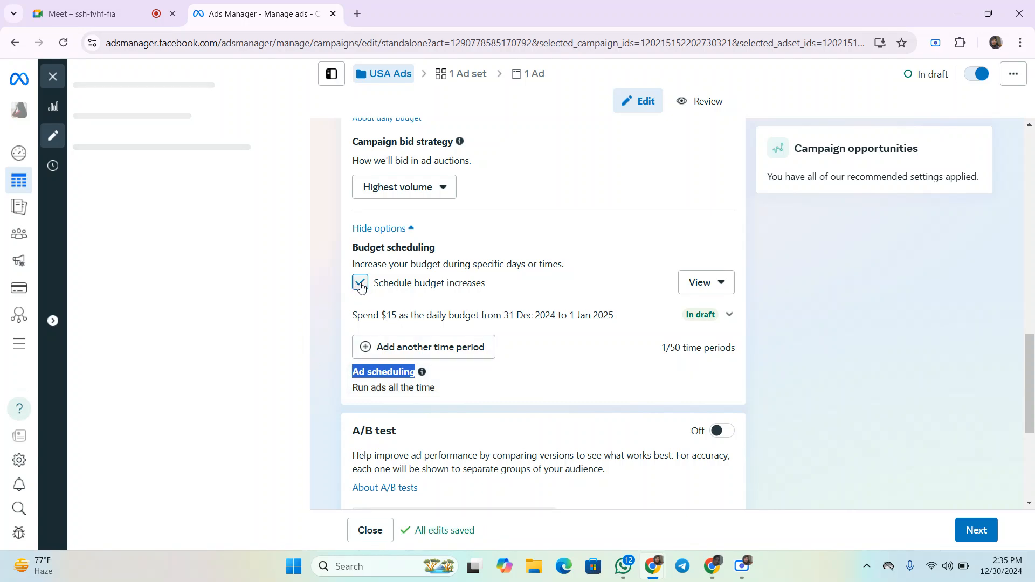
- Continue from the campaign settings to the ad set settings
{"action": "scroll", "coordinate": [519, 372], "scroll_direction": "down", "scroll_amount": 2}
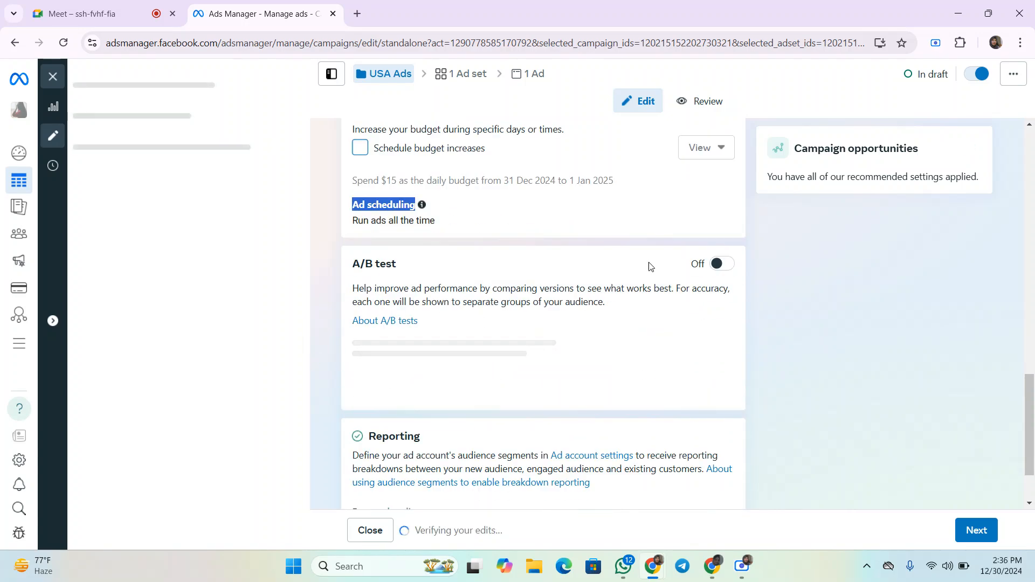
{"action": "scroll", "coordinate": [640, 340], "scroll_direction": "down", "scroll_amount": 1}
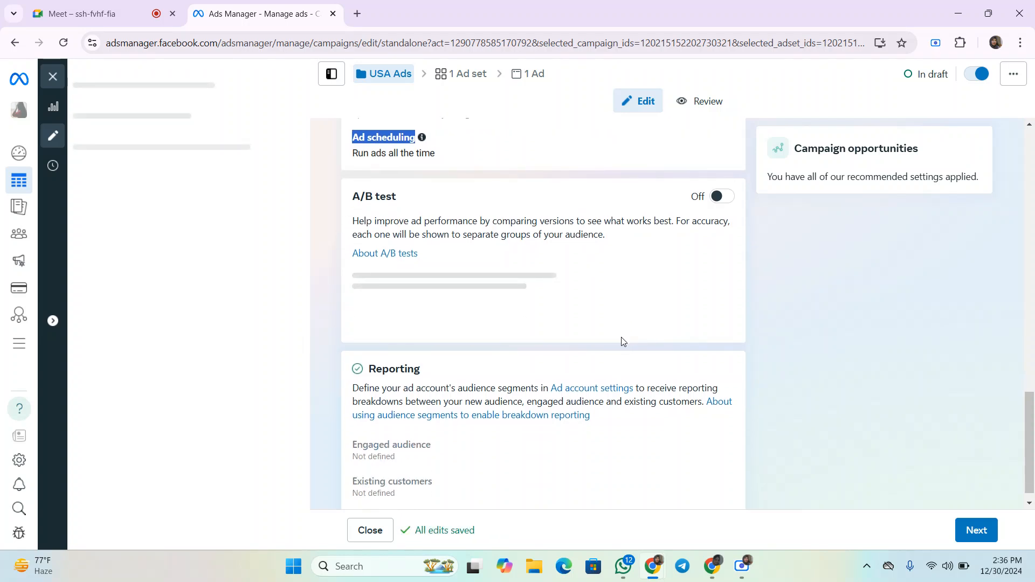
{"action": "scroll", "coordinate": [642, 318], "scroll_direction": "down", "scroll_amount": 1}
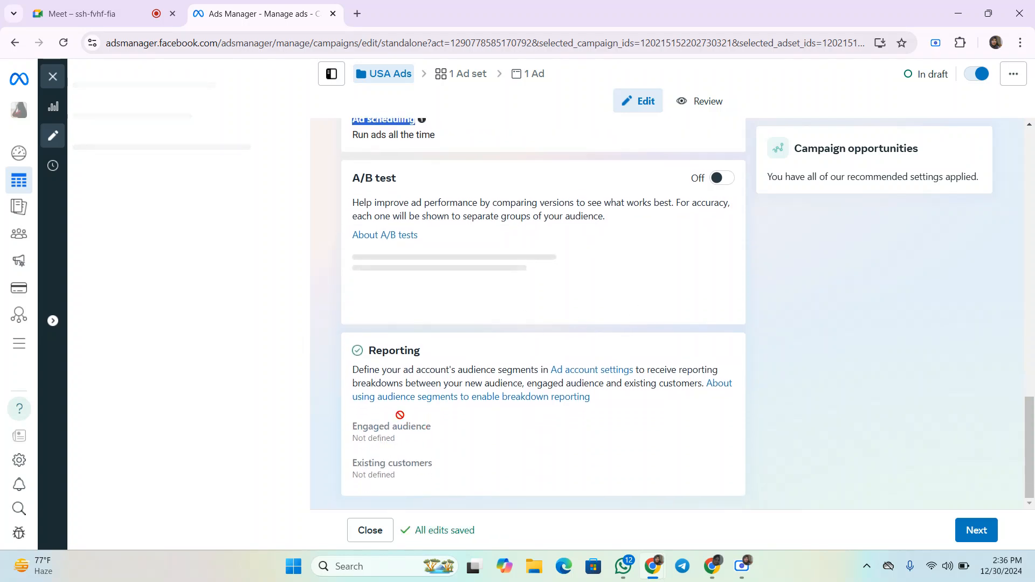
{"action": "left_click", "coordinate": [978, 539]}
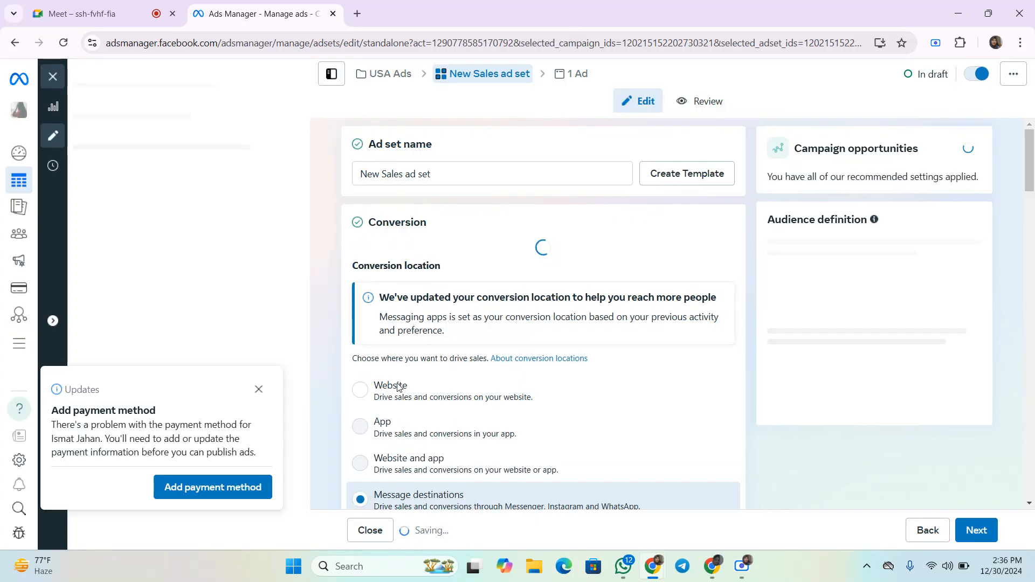
- Dismiss the payment update notice and rename the ad set as ad set
{"action": "left_click", "coordinate": [258, 391]}
{"action": "left_click", "coordinate": [453, 172]}
{"action": "left_click_drag", "start_coordinate": [451, 186], "coordinate": [400, 184]}
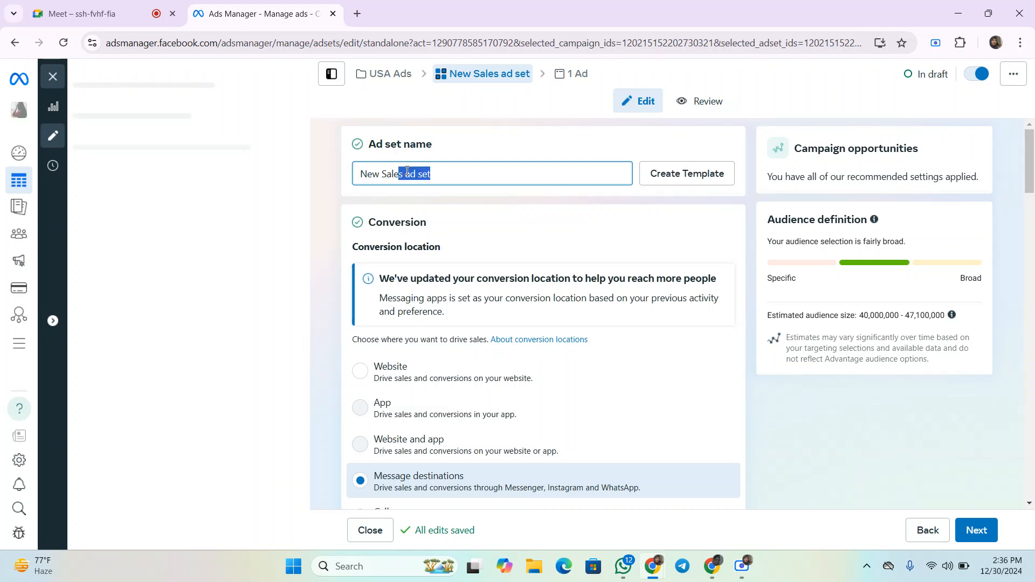
{"action": "left_click", "coordinate": [408, 173]}
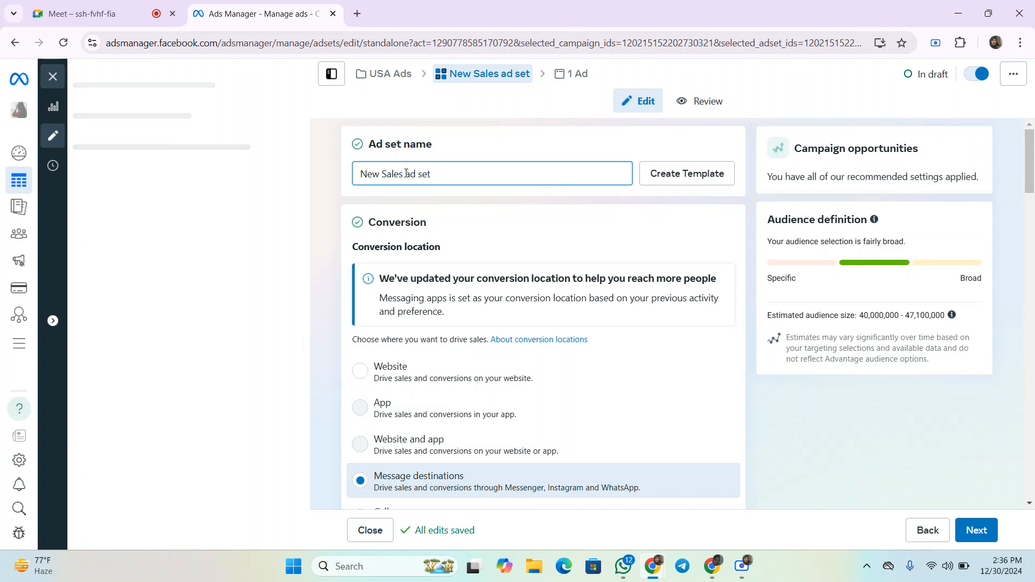
{"action": "left_click_drag", "start_coordinate": [408, 179], "coordinate": [351, 182]}
{"action": "key", "text": "BackSpace"}
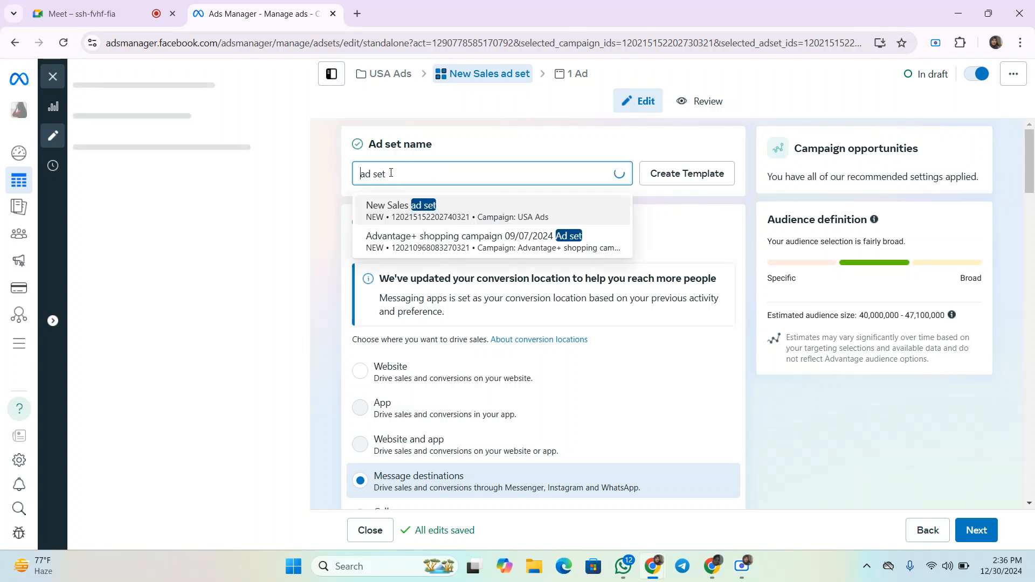
{"action": "left_click", "coordinate": [334, 184]}
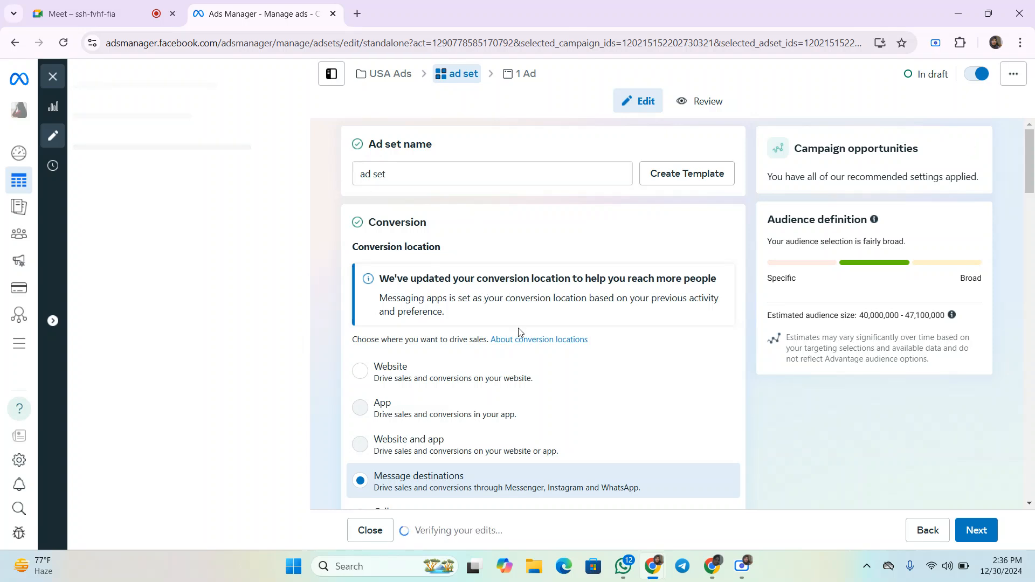
- Select Website as the conversion location, then switch back to Message destinations
{"action": "scroll", "coordinate": [443, 186], "scroll_direction": "down", "scroll_amount": 1}
{"action": "scroll", "coordinate": [378, 179], "scroll_direction": "up", "scroll_amount": 1}
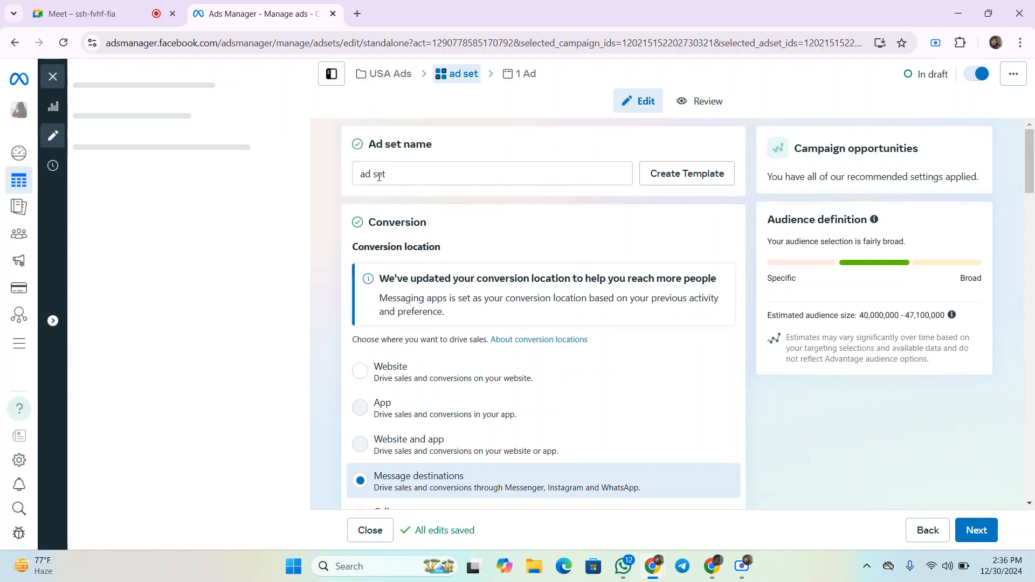
{"action": "scroll", "coordinate": [419, 206], "scroll_direction": "down", "scroll_amount": 1}
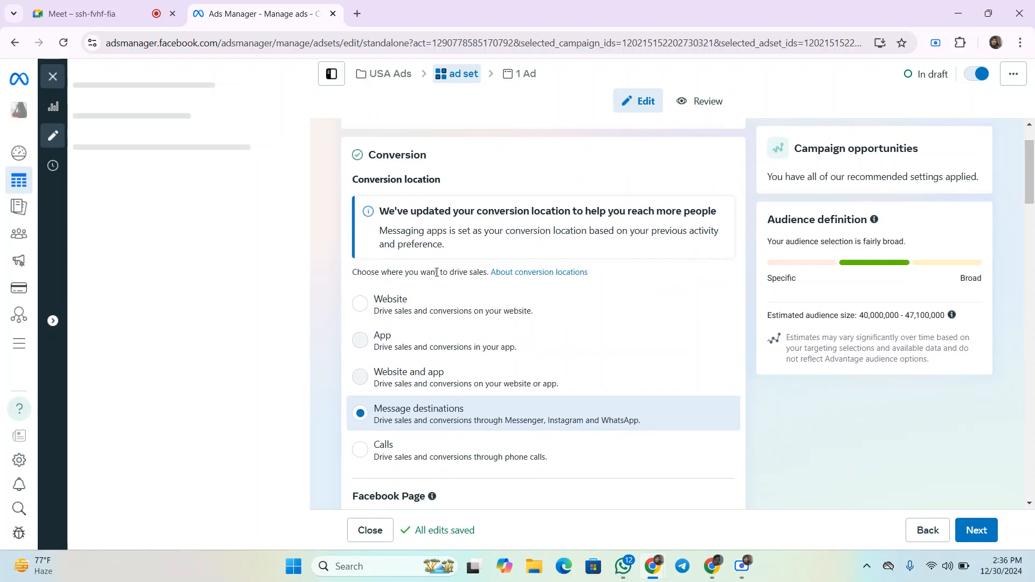
{"action": "scroll", "coordinate": [426, 291], "scroll_direction": "down", "scroll_amount": 1}
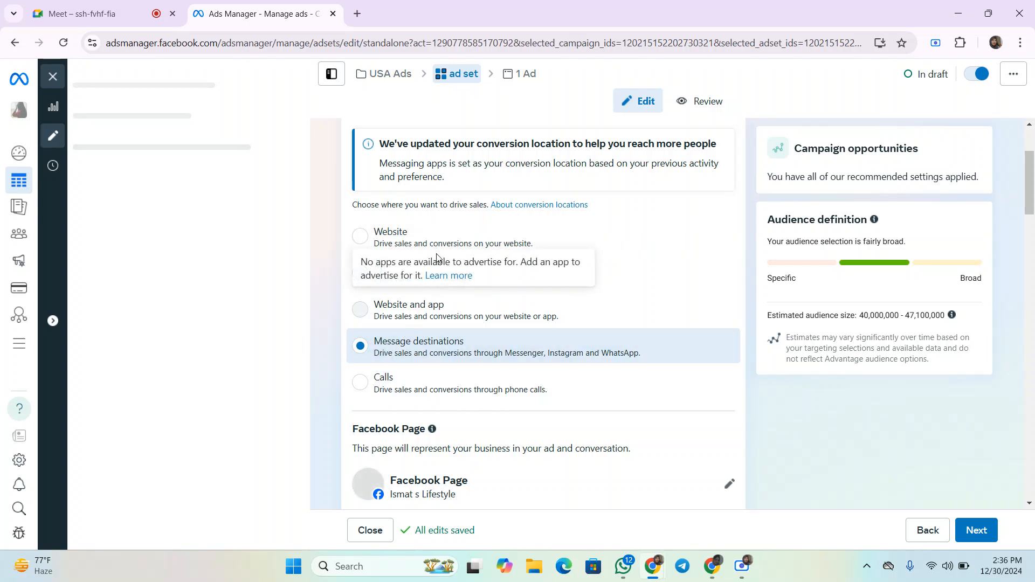
{"action": "left_click", "coordinate": [369, 250]}
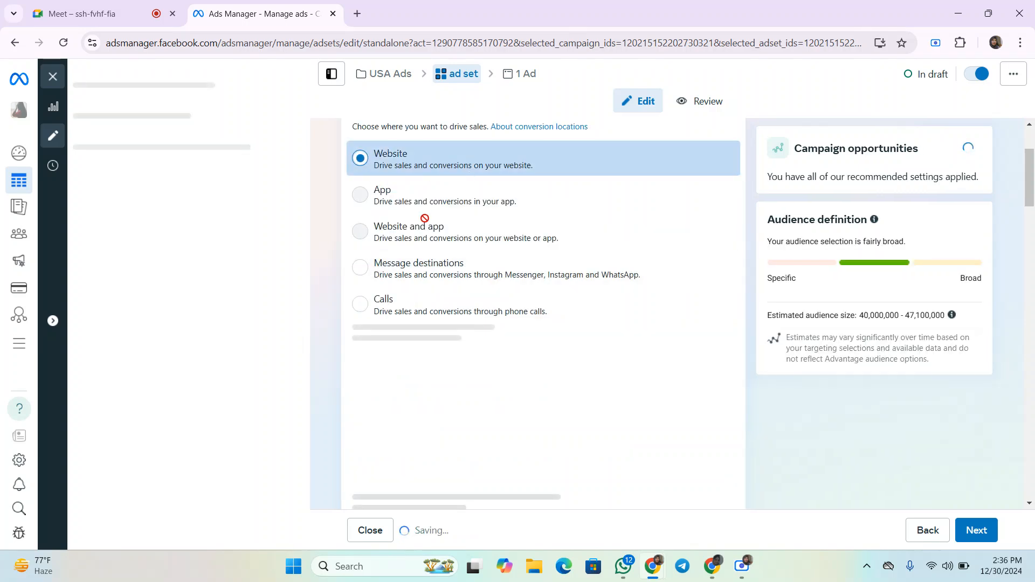
{"action": "left_click", "coordinate": [429, 257]}
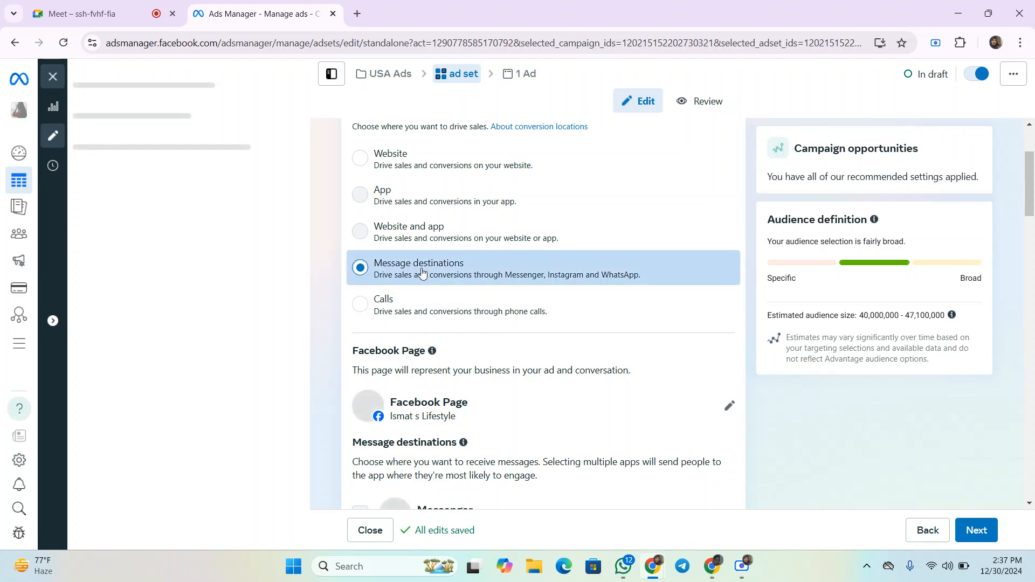
- Open the Facebook Page choices for the ad set and close them without changing the page
{"action": "scroll", "coordinate": [427, 303], "scroll_direction": "down", "scroll_amount": 1}
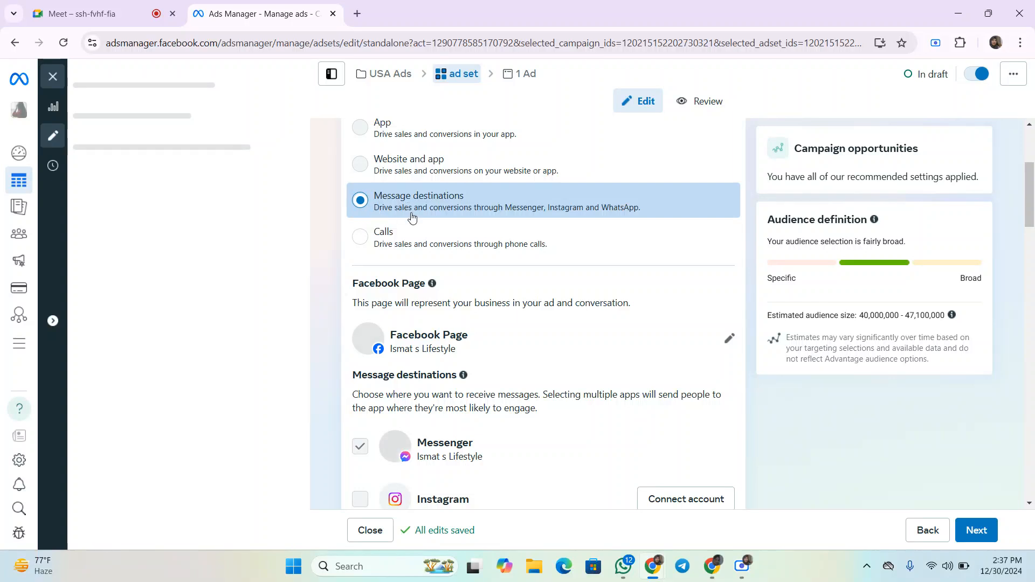
{"action": "scroll", "coordinate": [447, 216], "scroll_direction": "down", "scroll_amount": 1}
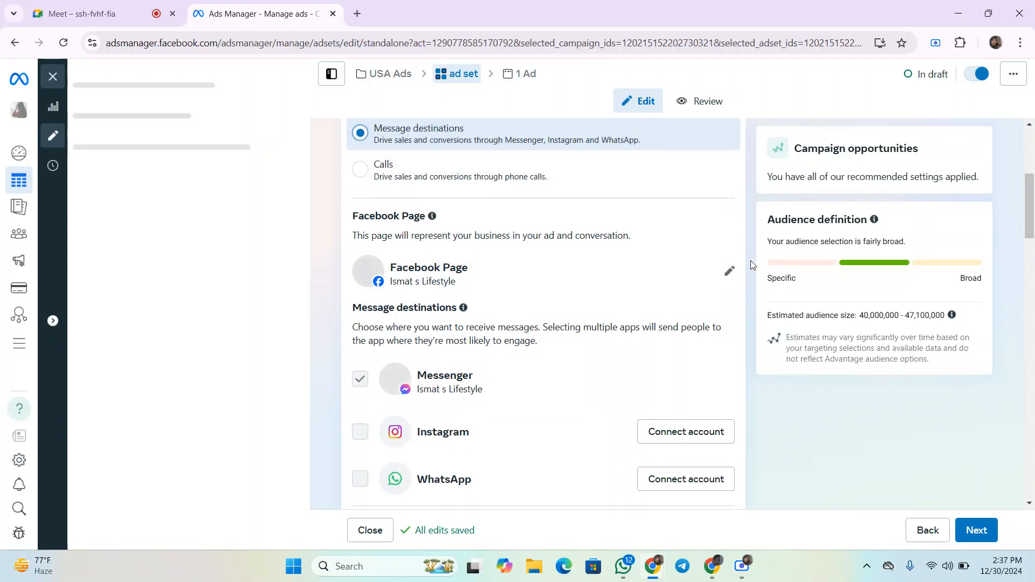
{"action": "left_click", "coordinate": [725, 272]}
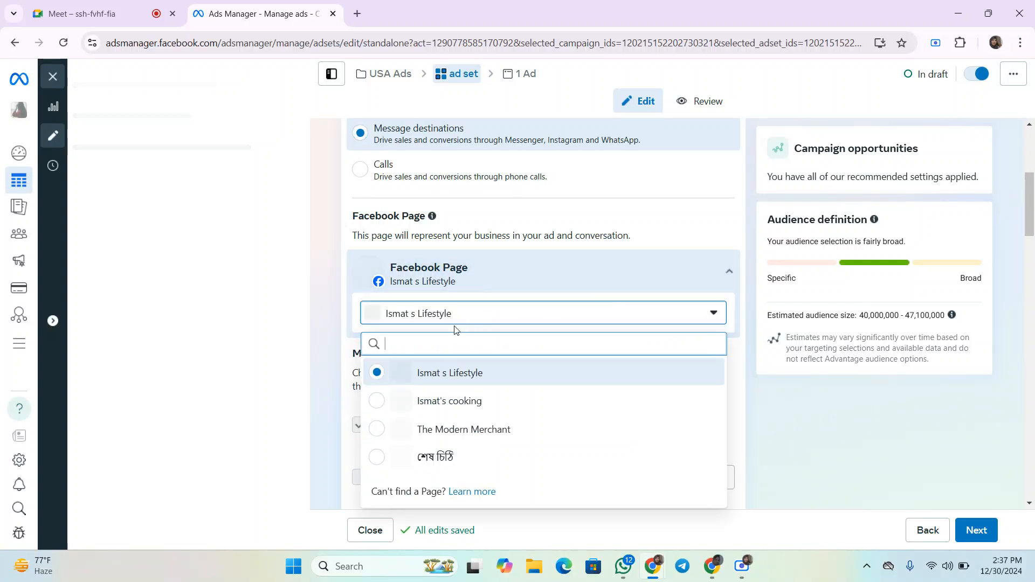
{"action": "scroll", "coordinate": [450, 318], "scroll_direction": "down", "scroll_amount": 1}
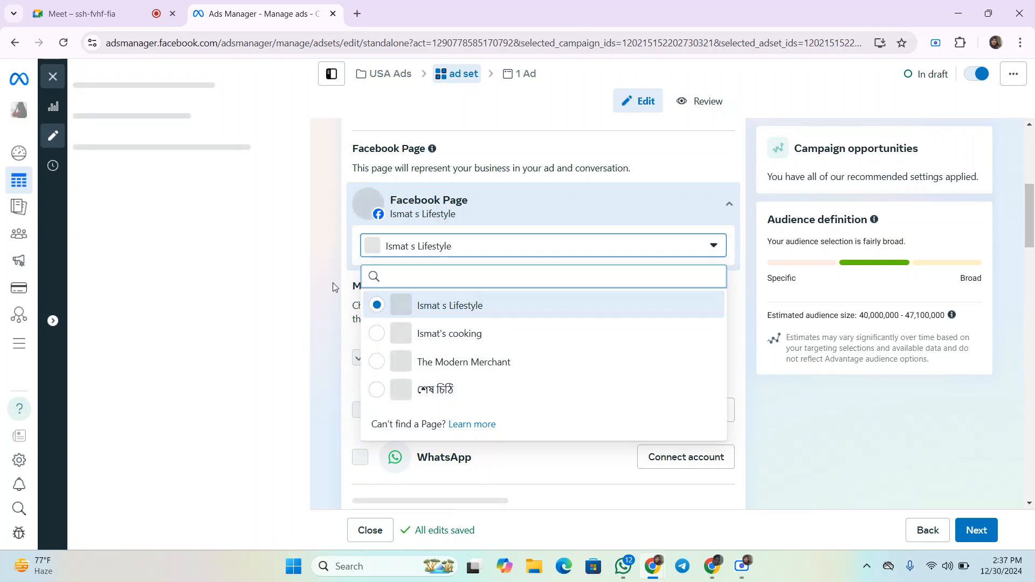
{"action": "left_click", "coordinate": [315, 257]}
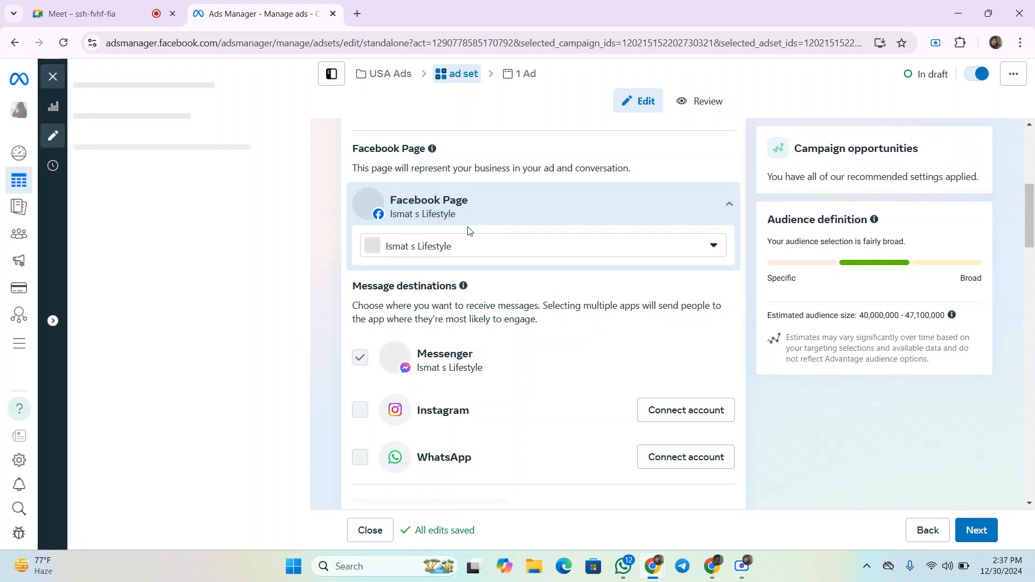
- Set the performance goal to Maximise number of conversations
{"action": "scroll", "coordinate": [548, 235], "scroll_direction": "down", "scroll_amount": 1}
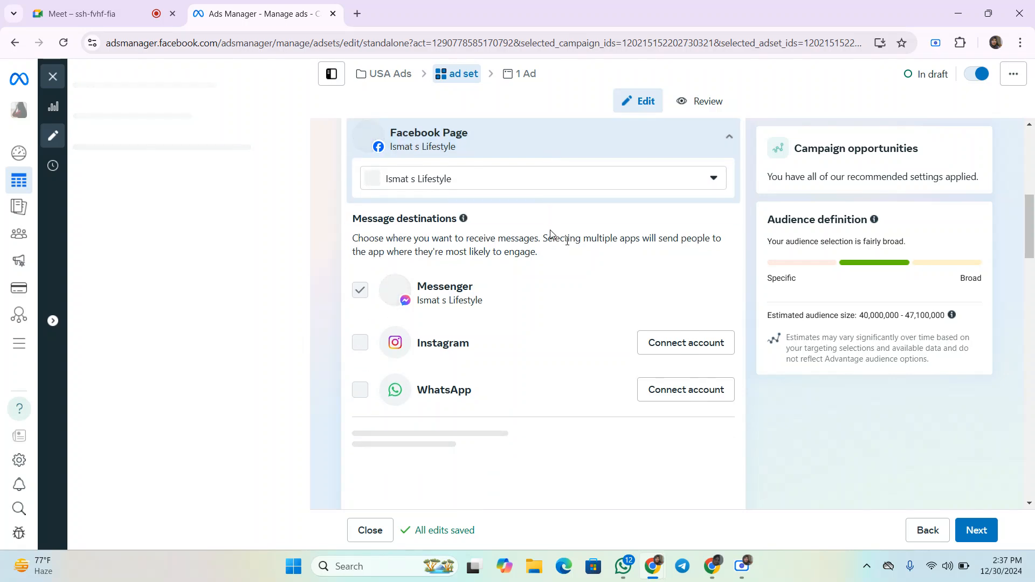
{"action": "scroll", "coordinate": [550, 233], "scroll_direction": "down", "scroll_amount": 1}
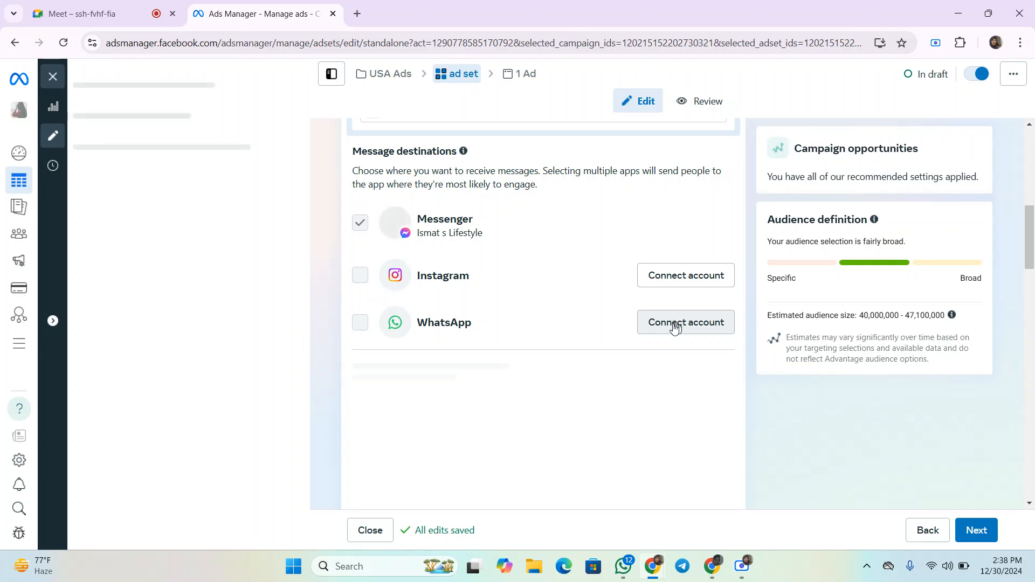
{"action": "scroll", "coordinate": [498, 319], "scroll_direction": "down", "scroll_amount": 4}
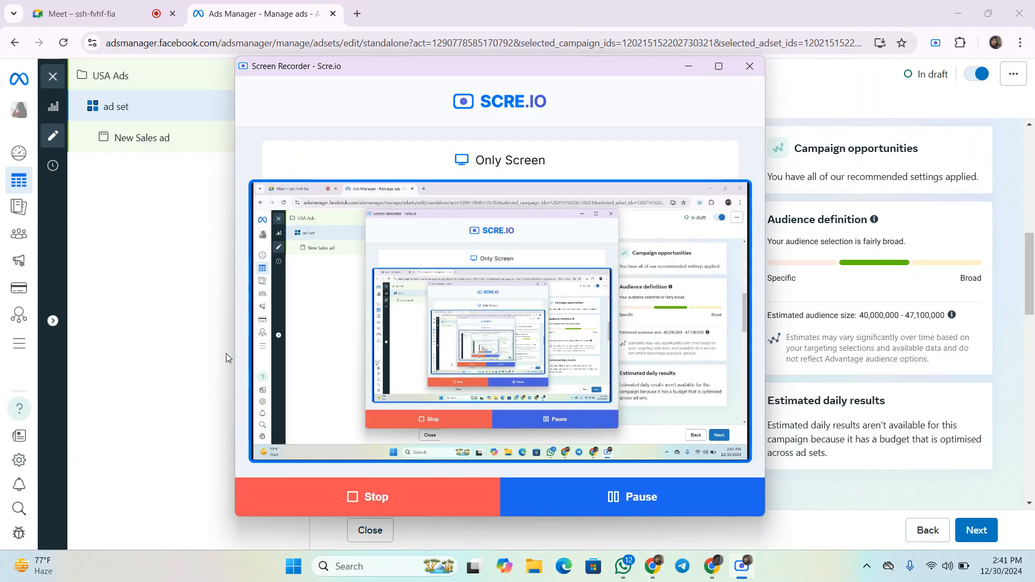
{"action": "left_click", "coordinate": [195, 277]}
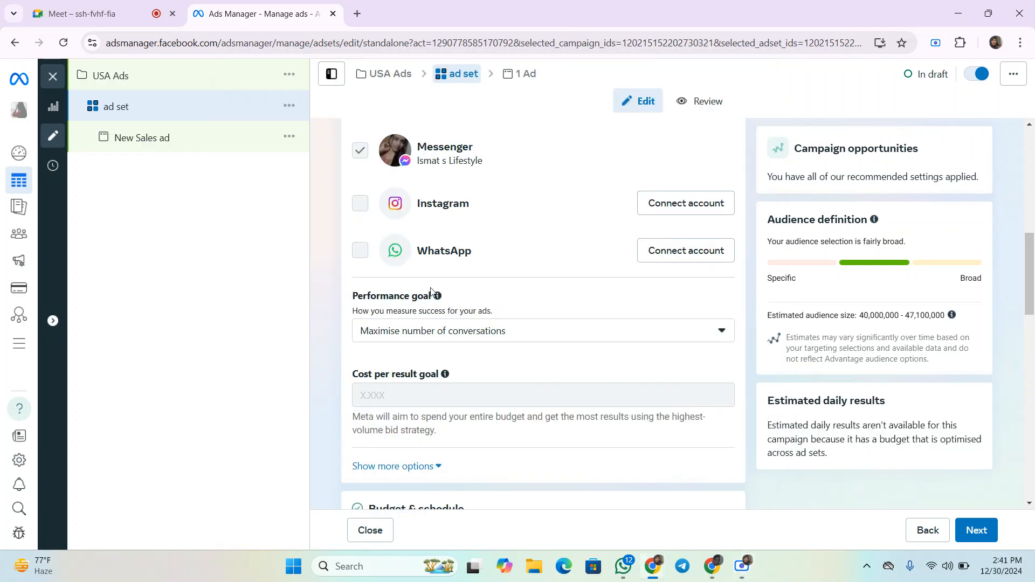
{"action": "left_click", "coordinate": [512, 335]}
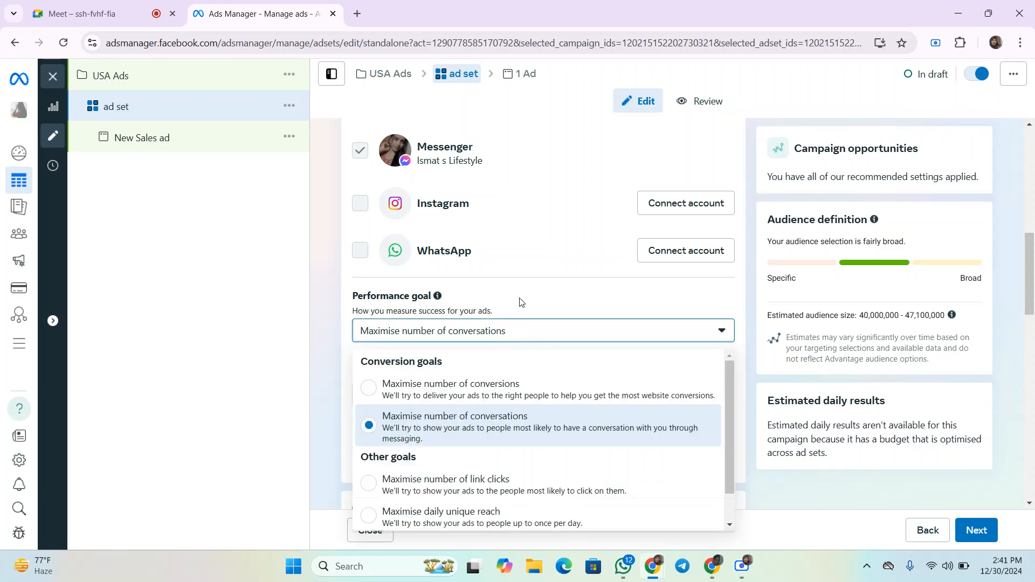
{"action": "scroll", "coordinate": [523, 293], "scroll_direction": "down", "scroll_amount": 1}
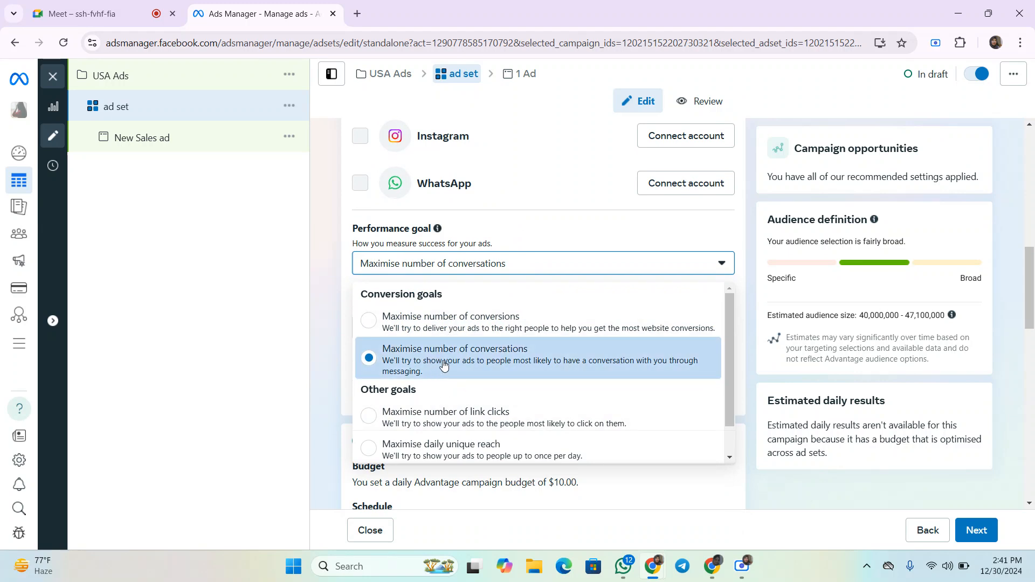
{"action": "scroll", "coordinate": [437, 407], "scroll_direction": "down", "scroll_amount": 1}
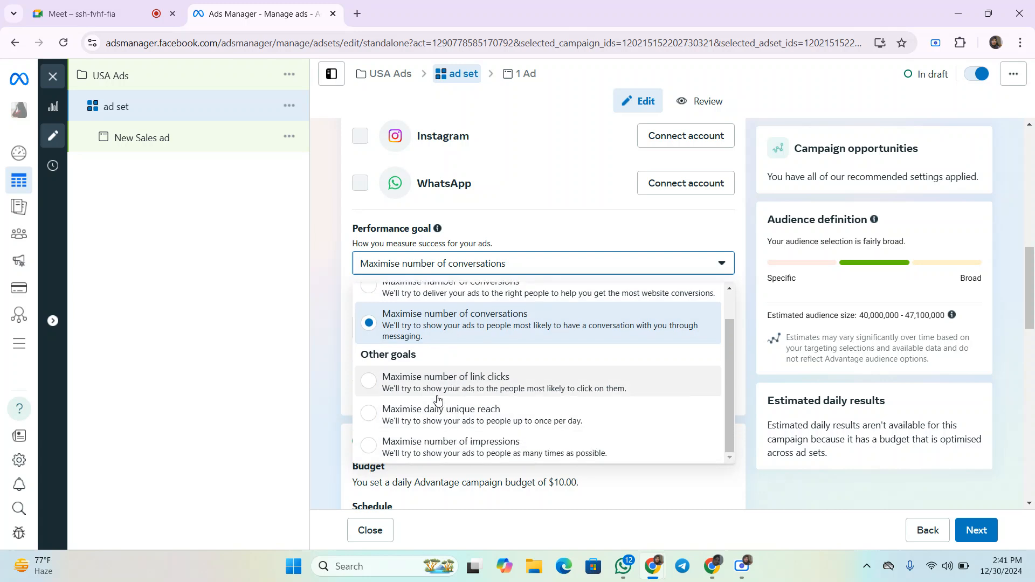
{"action": "left_click", "coordinate": [446, 338]}
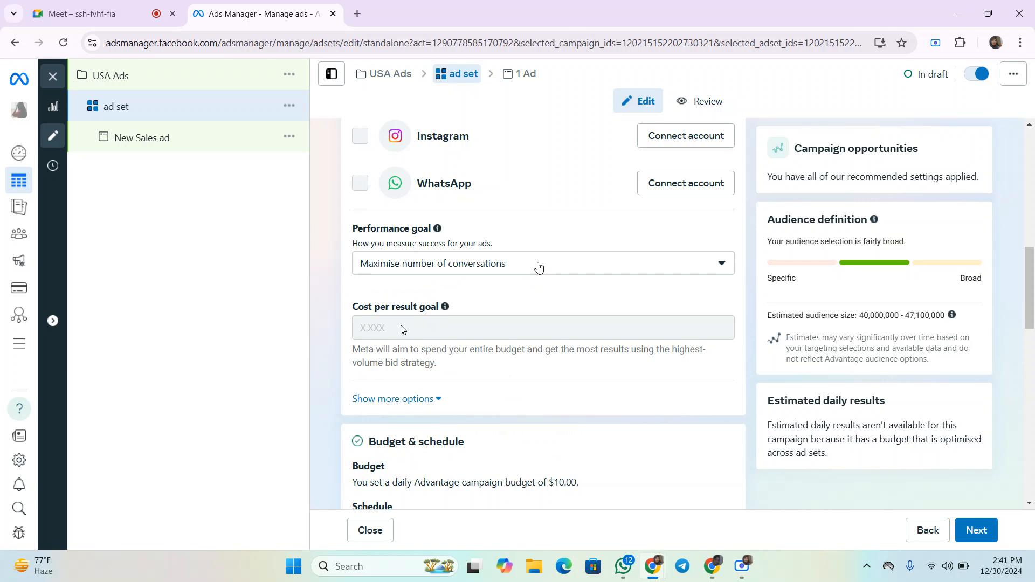
- Expand the additional options under the performance goal and cost per result goal
{"action": "scroll", "coordinate": [538, 267], "scroll_direction": "down", "scroll_amount": 1}
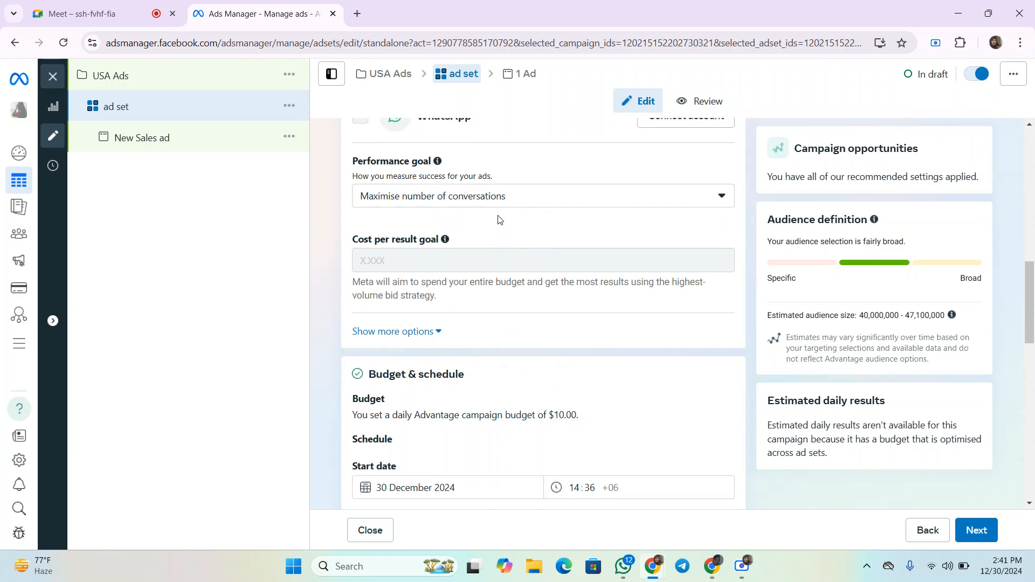
{"action": "scroll", "coordinate": [501, 219], "scroll_direction": "down", "scroll_amount": 2}
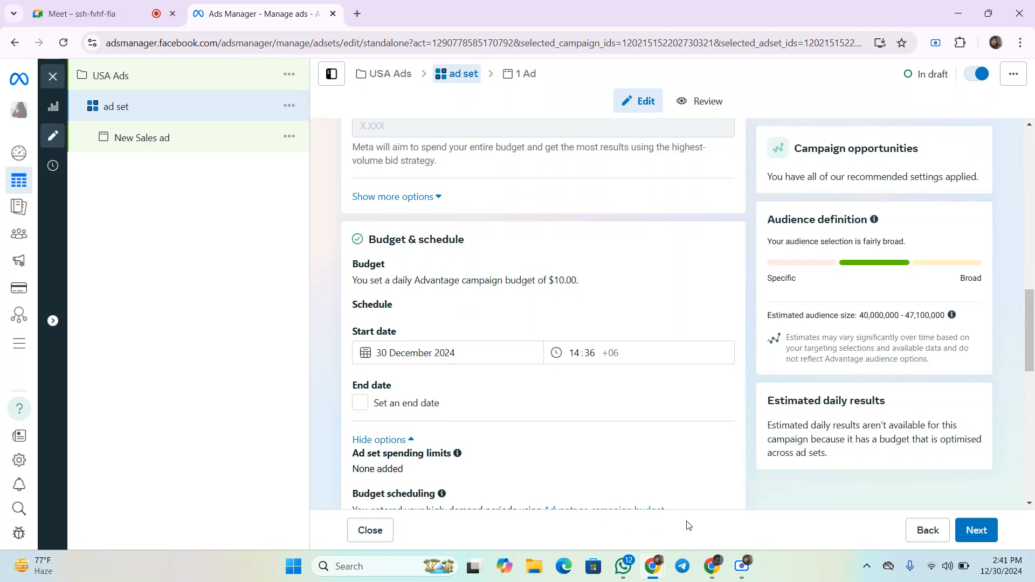
{"action": "left_click", "coordinate": [746, 572]}
{"action": "left_click", "coordinate": [302, 23]}
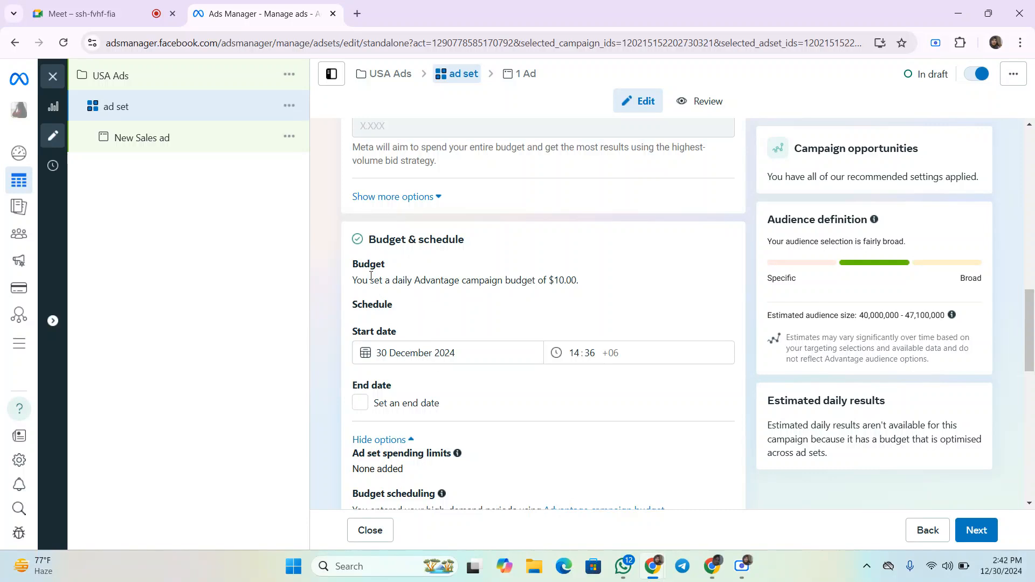
{"action": "left_click", "coordinate": [424, 196]}
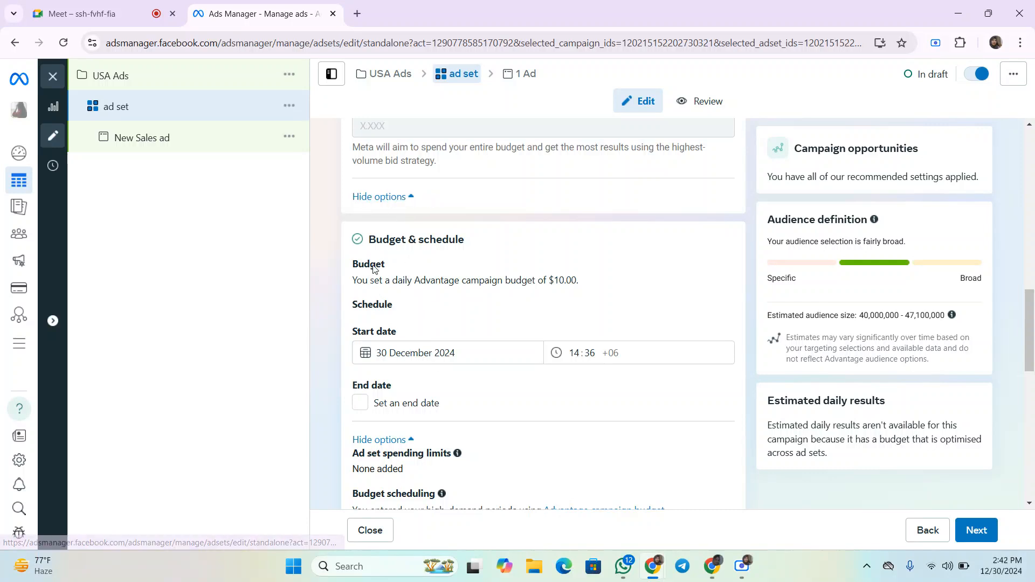
- Examine the budget line and the start date calendar without changing the schedule
{"action": "left_click_drag", "start_coordinate": [342, 274], "coordinate": [444, 279]}
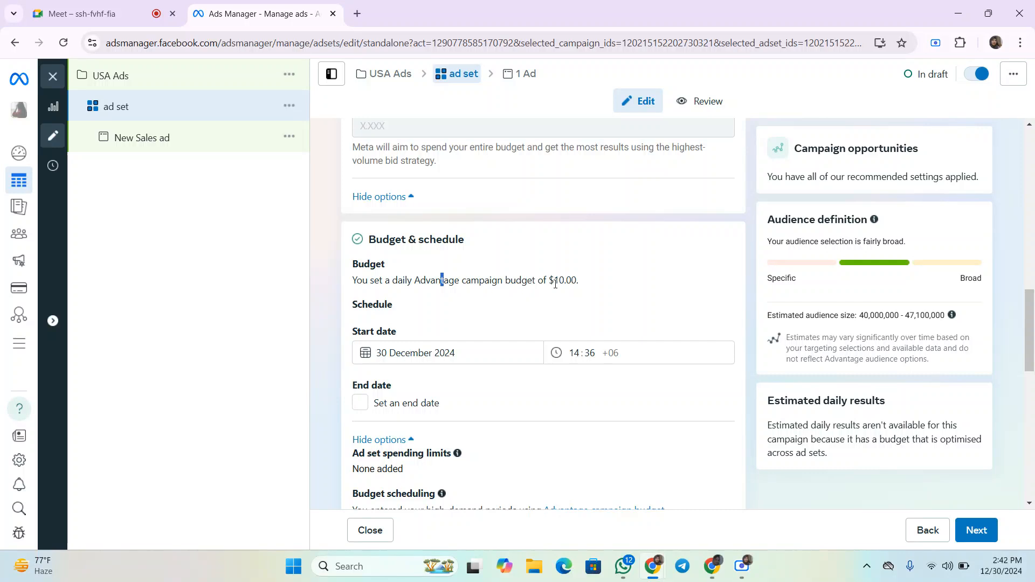
{"action": "left_click_drag", "start_coordinate": [587, 288], "coordinate": [388, 280]}
{"action": "left_click", "coordinate": [319, 294]}
{"action": "left_click", "coordinate": [416, 353]}
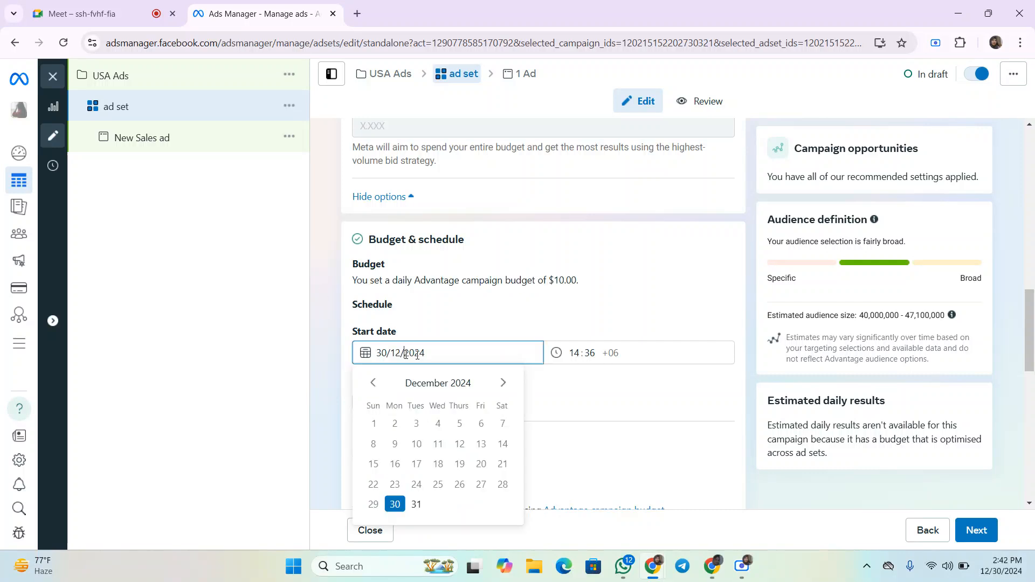
{"action": "left_click", "coordinate": [429, 319]}
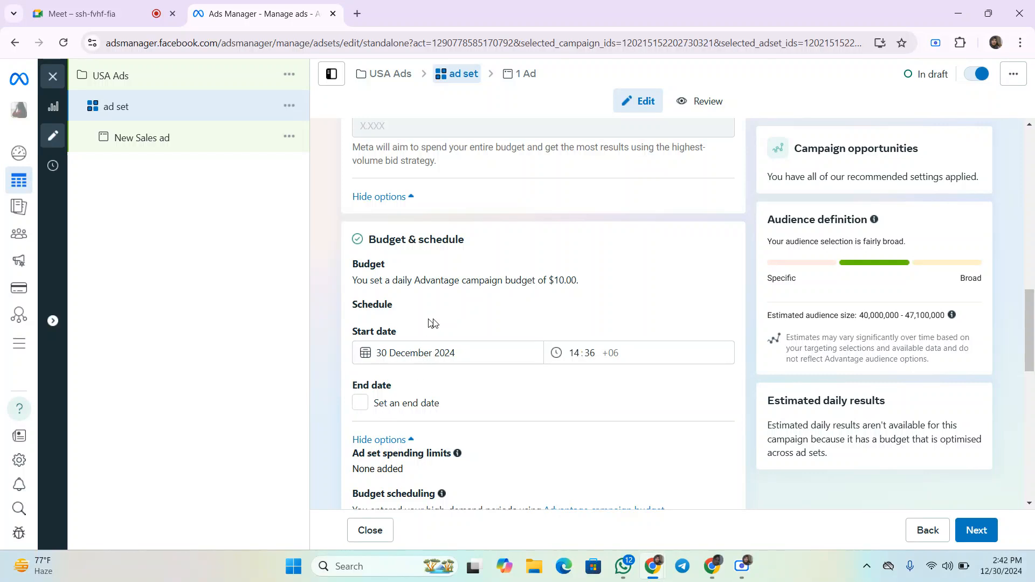
{"action": "scroll", "coordinate": [430, 323], "scroll_direction": "down", "scroll_amount": 1}
{"action": "left_click", "coordinate": [388, 292]}
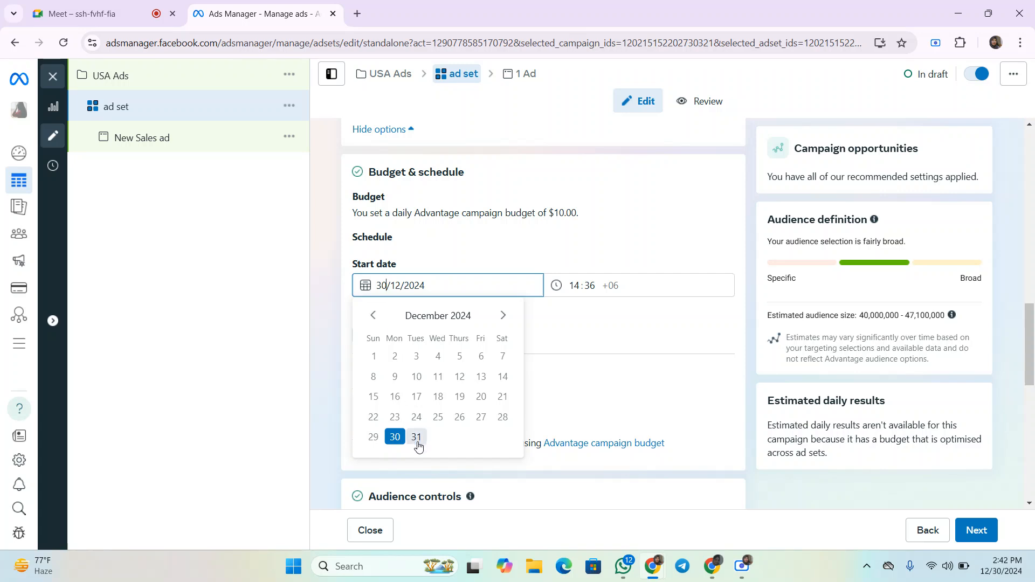
{"action": "left_click", "coordinate": [329, 307]}
- Enable an end date for the ad set and set it to 5 January 2025
{"action": "left_click", "coordinate": [360, 336]}
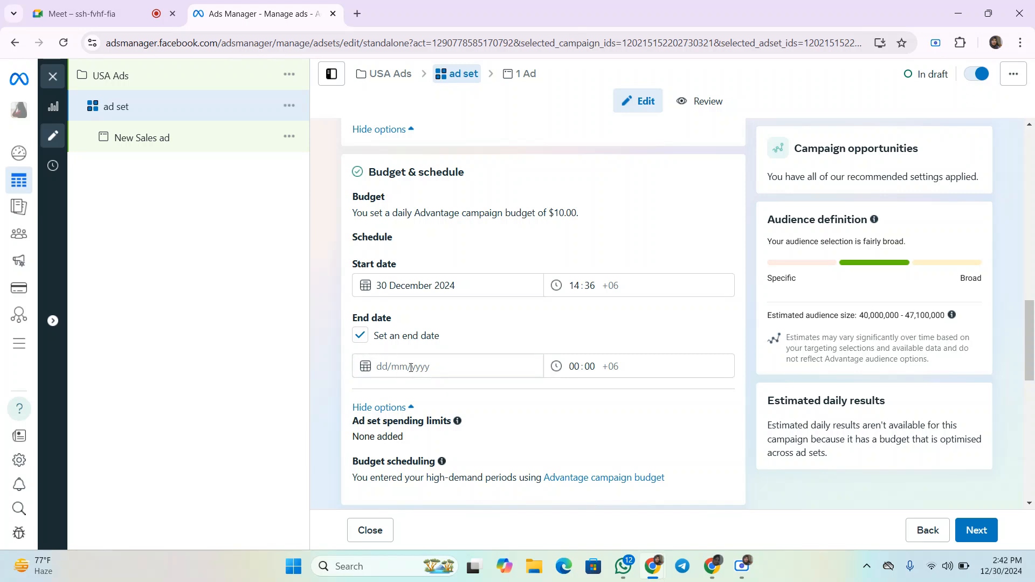
{"action": "left_click", "coordinate": [411, 367]}
{"action": "left_click", "coordinate": [503, 396]}
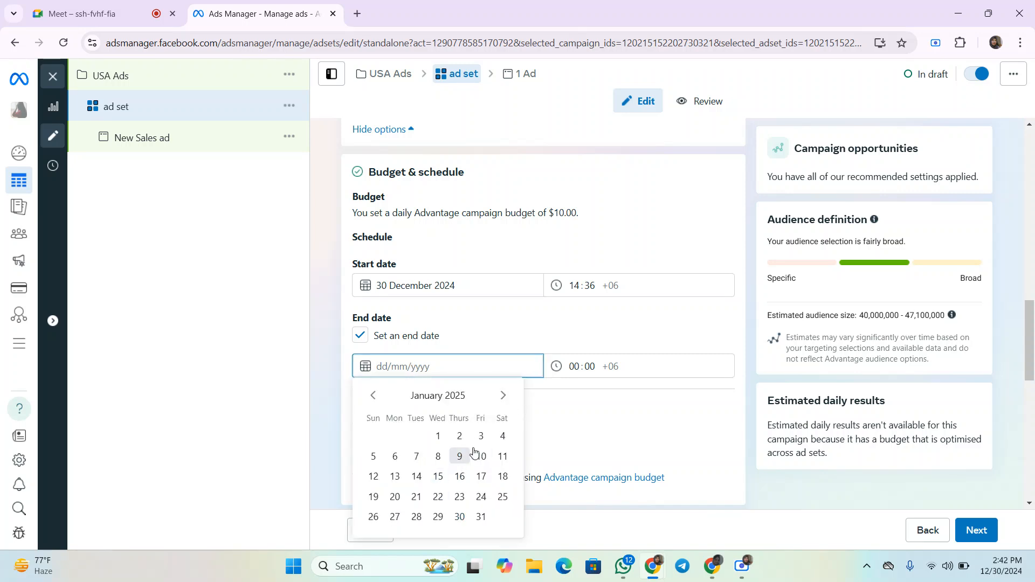
{"action": "left_click", "coordinate": [373, 456]}
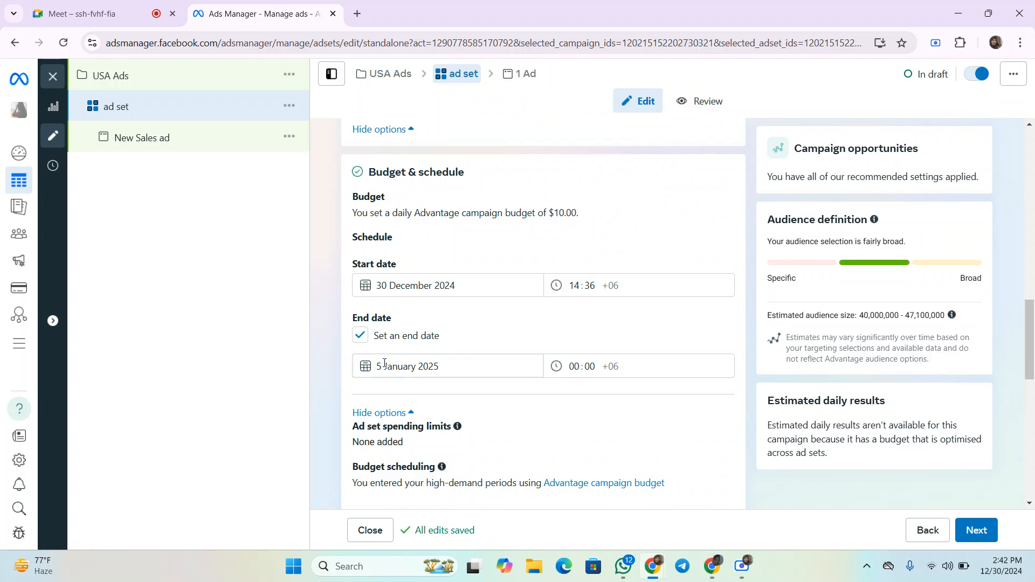
- Replace the Bangladesh location with Natore, Rajshahi Division, Bangladesh in the audience locations
{"action": "scroll", "coordinate": [469, 348], "scroll_direction": "down", "scroll_amount": 1}
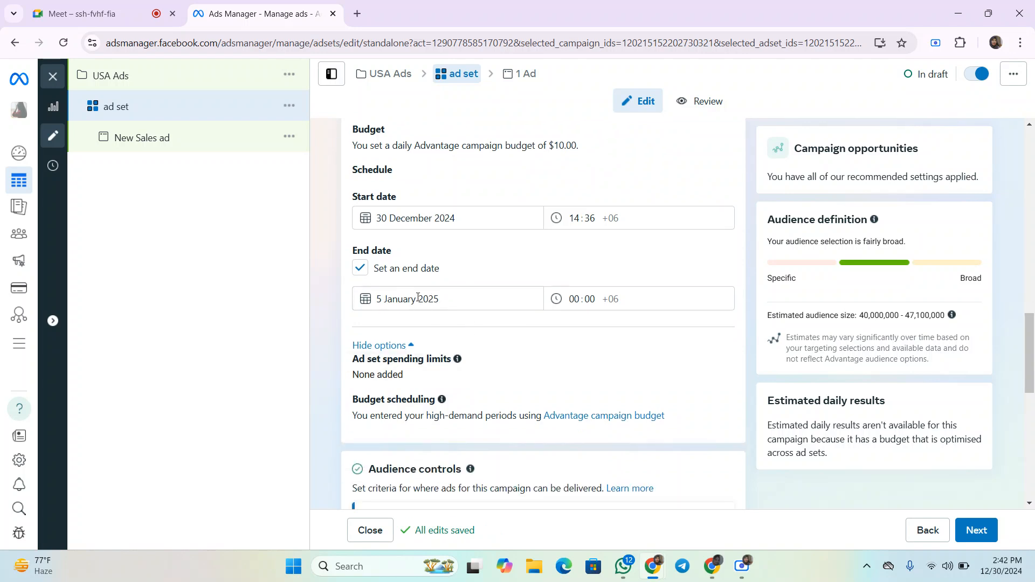
{"action": "scroll", "coordinate": [593, 312], "scroll_direction": "down", "scroll_amount": 1}
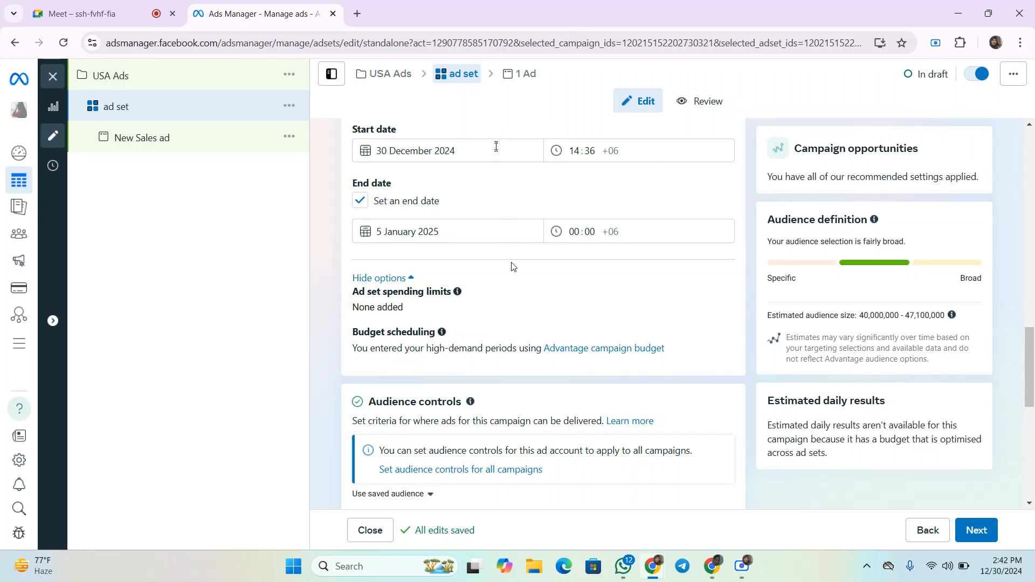
{"action": "scroll", "coordinate": [477, 325], "scroll_direction": "down", "scroll_amount": 1}
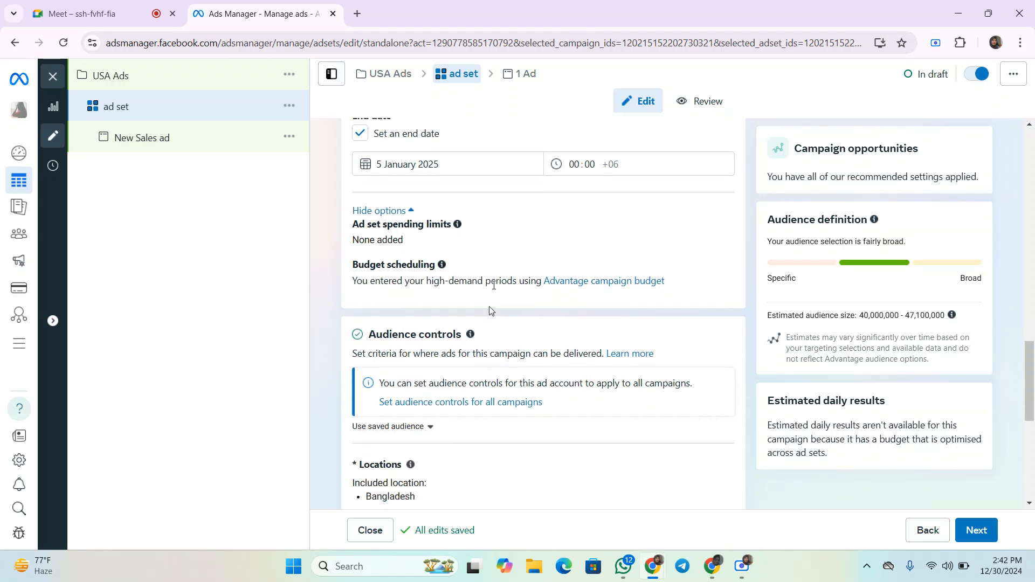
{"action": "scroll", "coordinate": [495, 301], "scroll_direction": "down", "scroll_amount": 4}
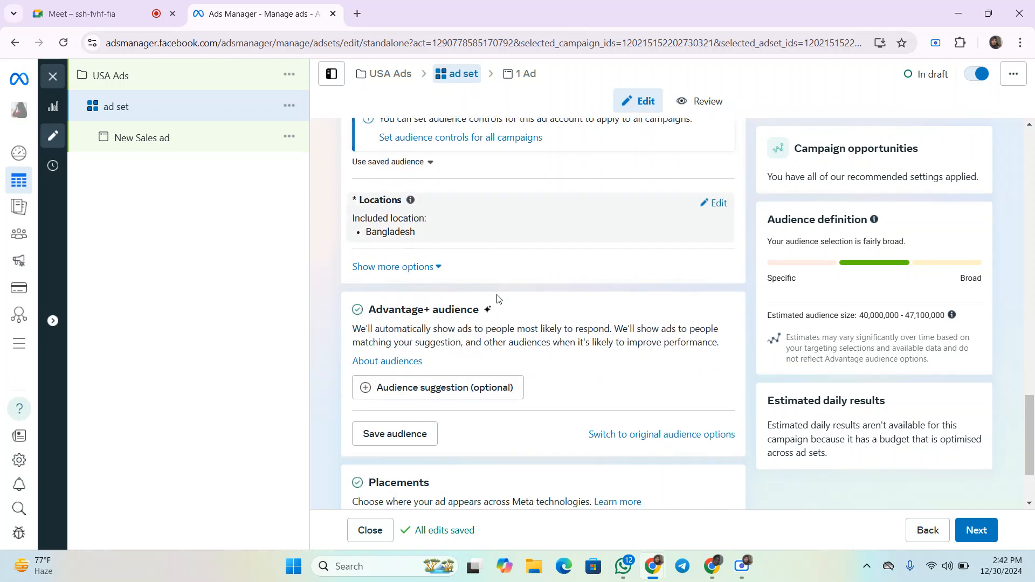
{"action": "left_click", "coordinate": [717, 198]}
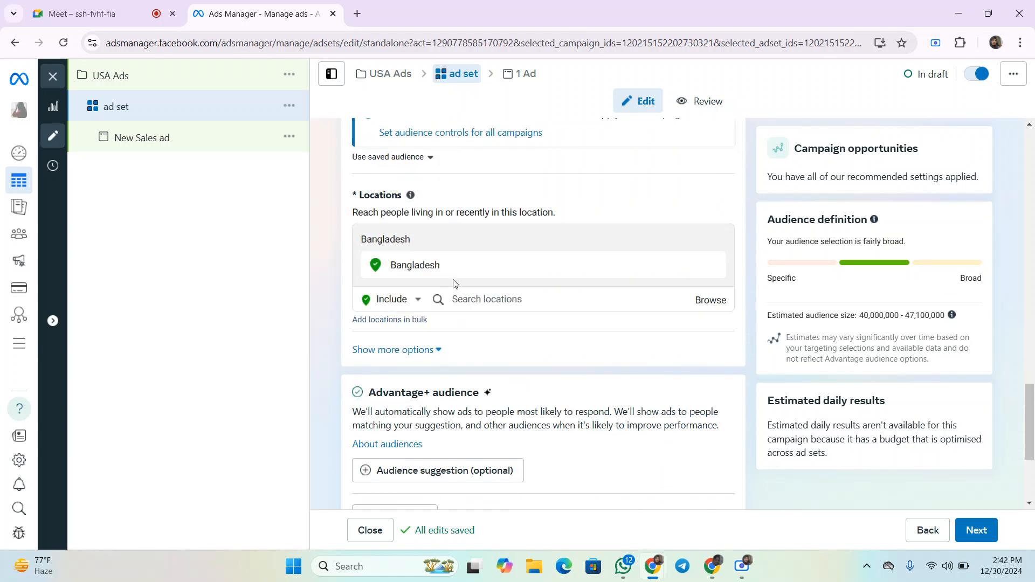
{"action": "left_click", "coordinate": [713, 265]}
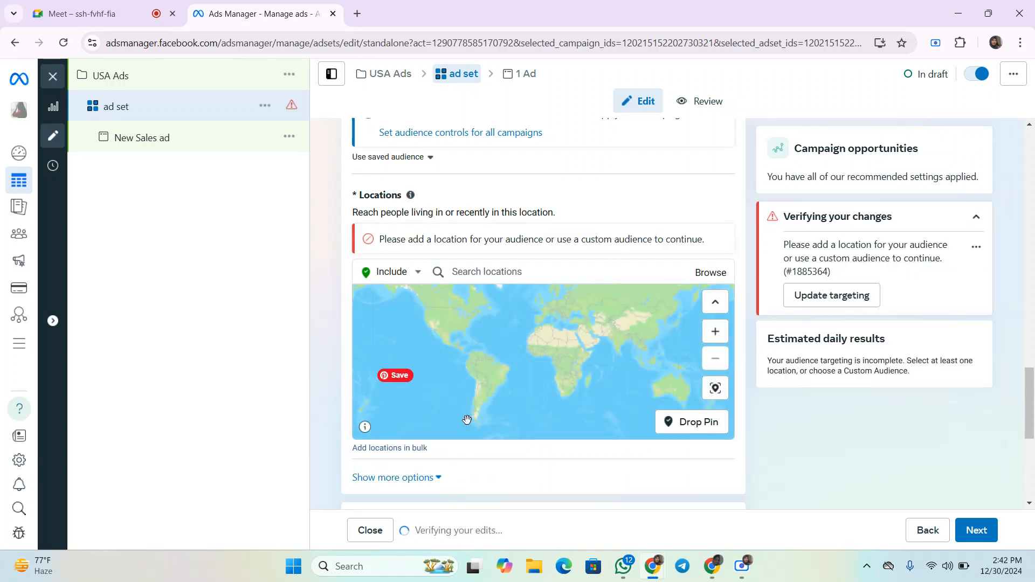
{"action": "scroll", "coordinate": [467, 420], "scroll_direction": "up", "scroll_amount": 2}
{"action": "left_click", "coordinate": [489, 270]}
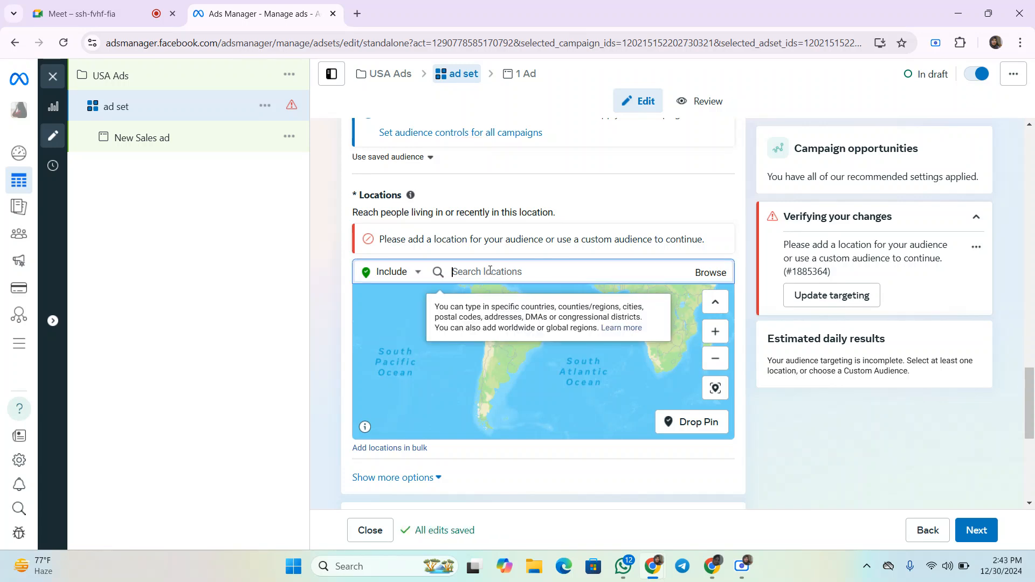
{"action": "type", "text": "natore"}
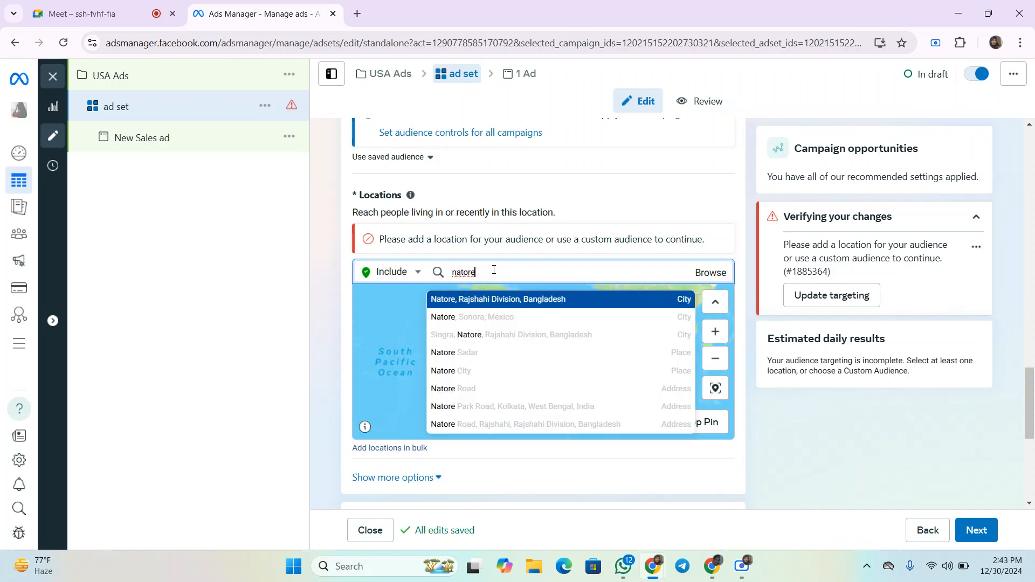
{"action": "left_click", "coordinate": [477, 300]}
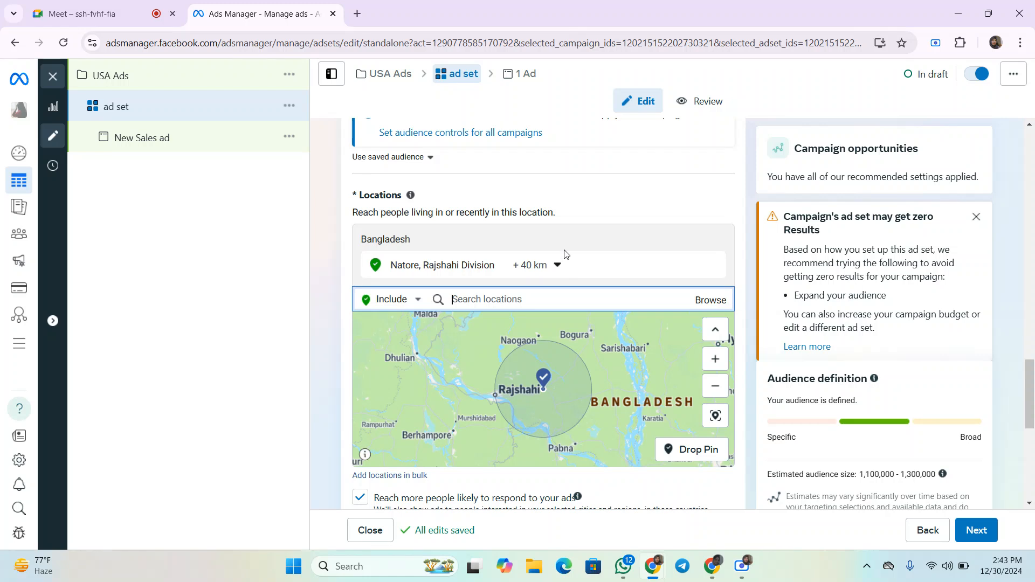
{"action": "scroll", "coordinate": [567, 246], "scroll_direction": "down", "scroll_amount": 1}
{"action": "scroll", "coordinate": [567, 237], "scroll_direction": "down", "scroll_amount": 1}
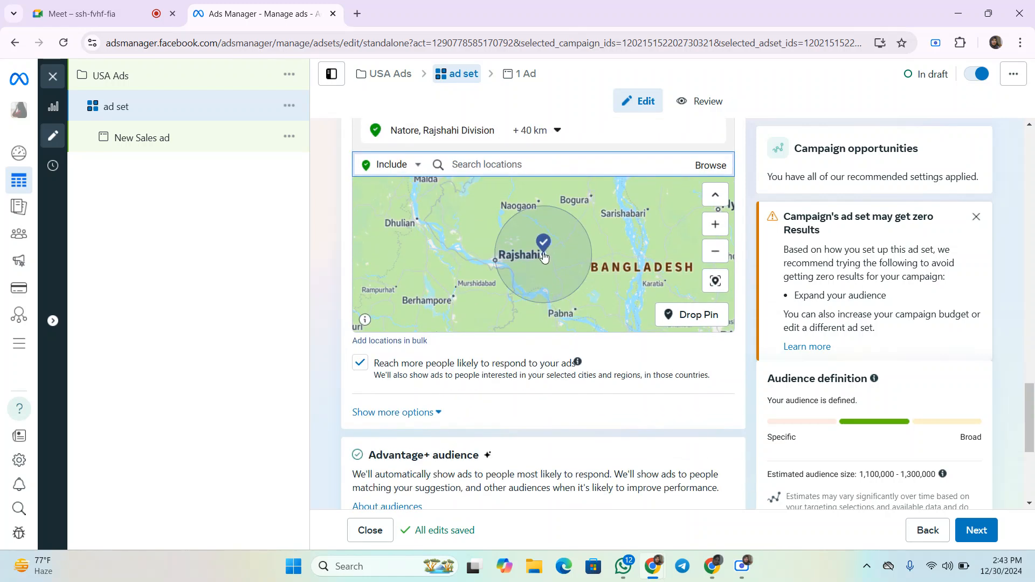
{"action": "scroll", "coordinate": [547, 278], "scroll_direction": "down", "scroll_amount": 2}
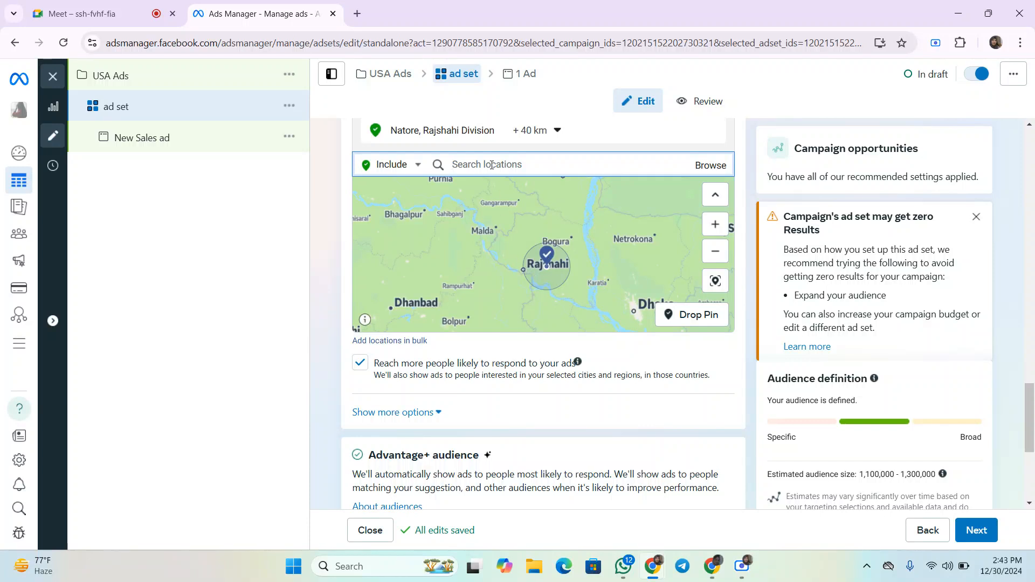
- Add Pabna, Rajshahi Division, Bangladesh as a second audience location
{"action": "type", "text": "pabna"}
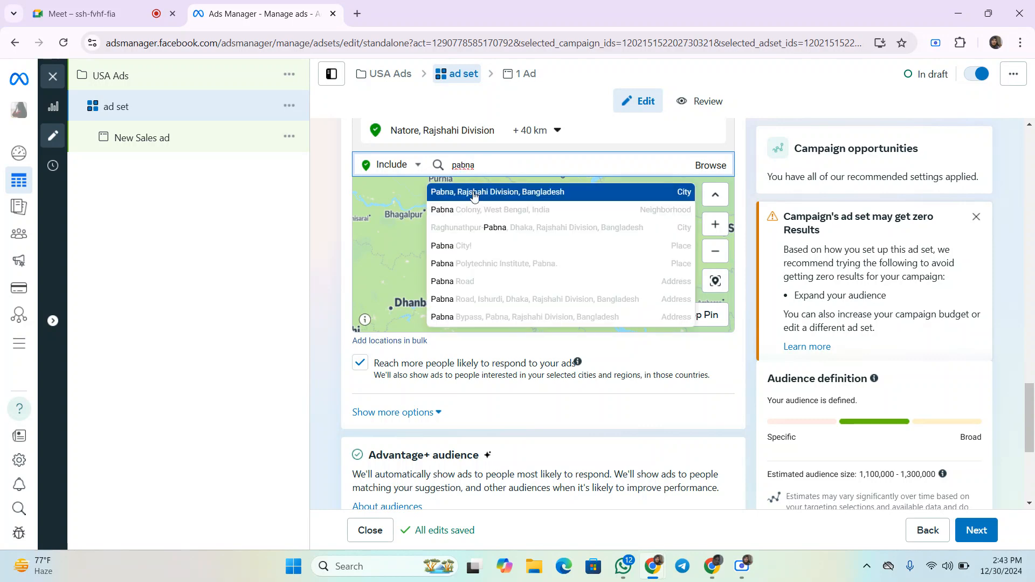
{"action": "left_click", "coordinate": [474, 196]}
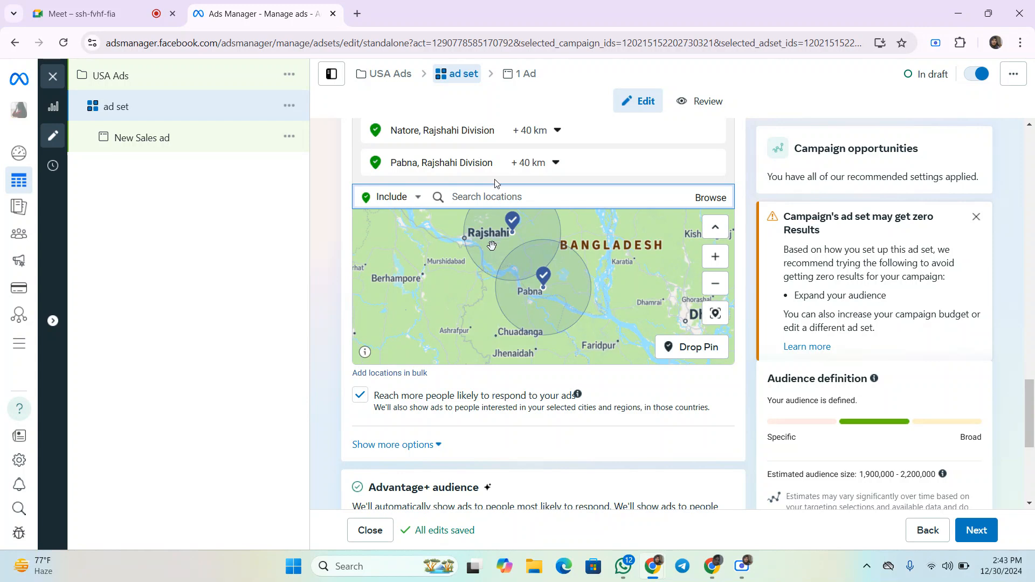
{"action": "scroll", "coordinate": [603, 340], "scroll_direction": "down", "scroll_amount": 1}
{"action": "scroll", "coordinate": [598, 422], "scroll_direction": "down", "scroll_amount": 2}
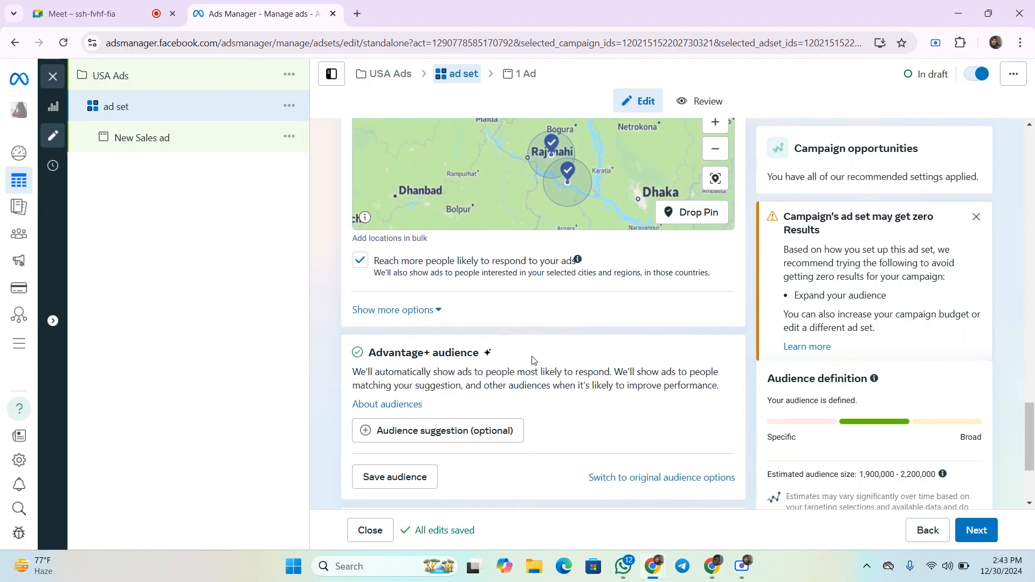
- Show the extra audience options and set the minimum age to 20
{"action": "left_click", "coordinate": [416, 311]}
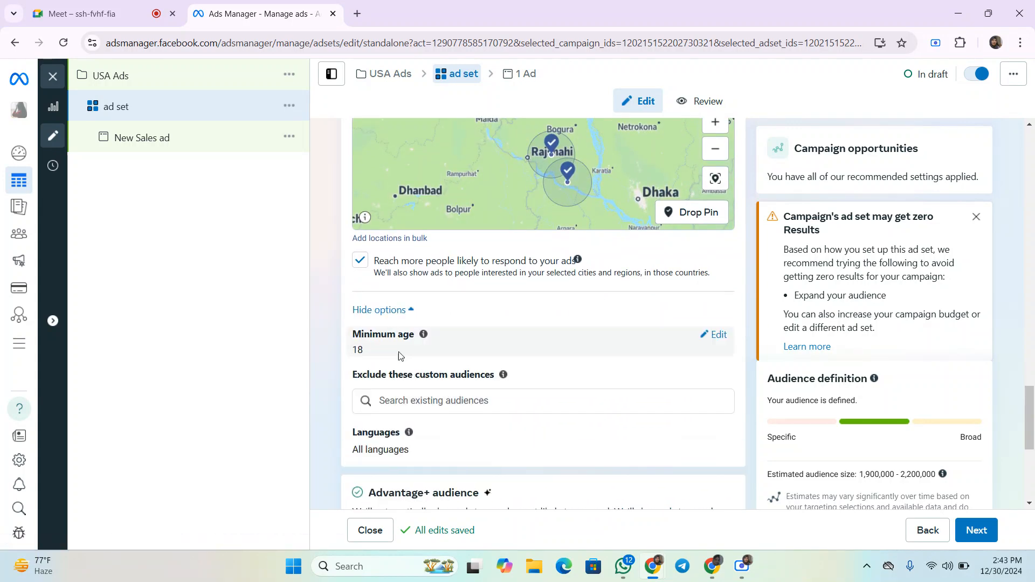
{"action": "left_click", "coordinate": [393, 315]}
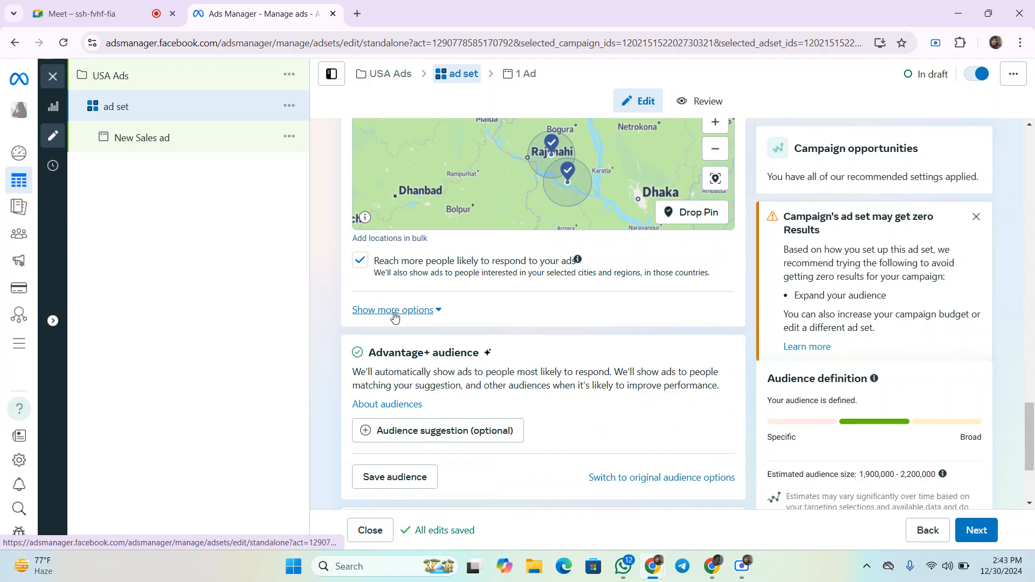
{"action": "left_click", "coordinate": [424, 312]}
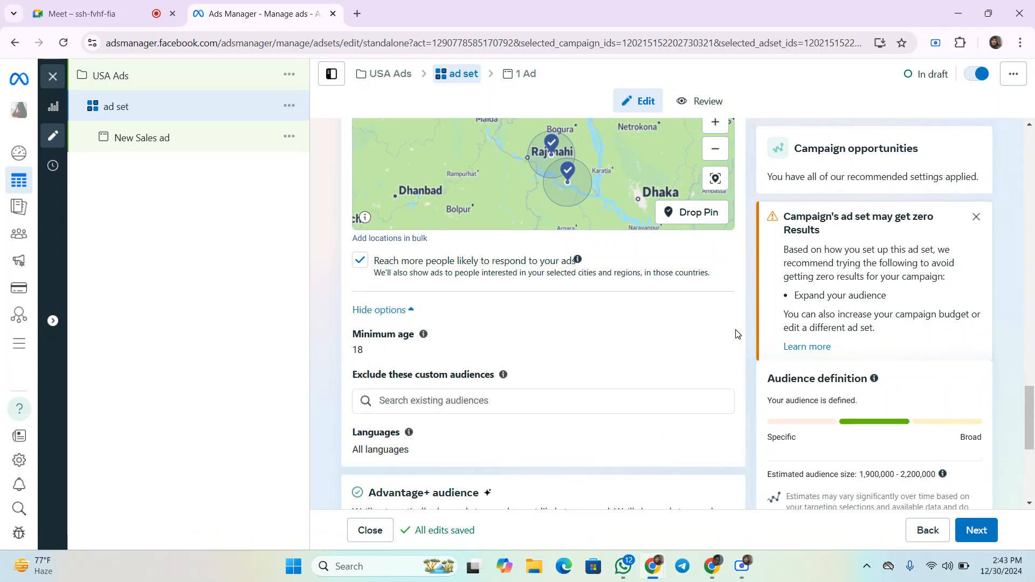
{"action": "left_click", "coordinate": [717, 335]}
{"action": "left_click", "coordinate": [392, 358]}
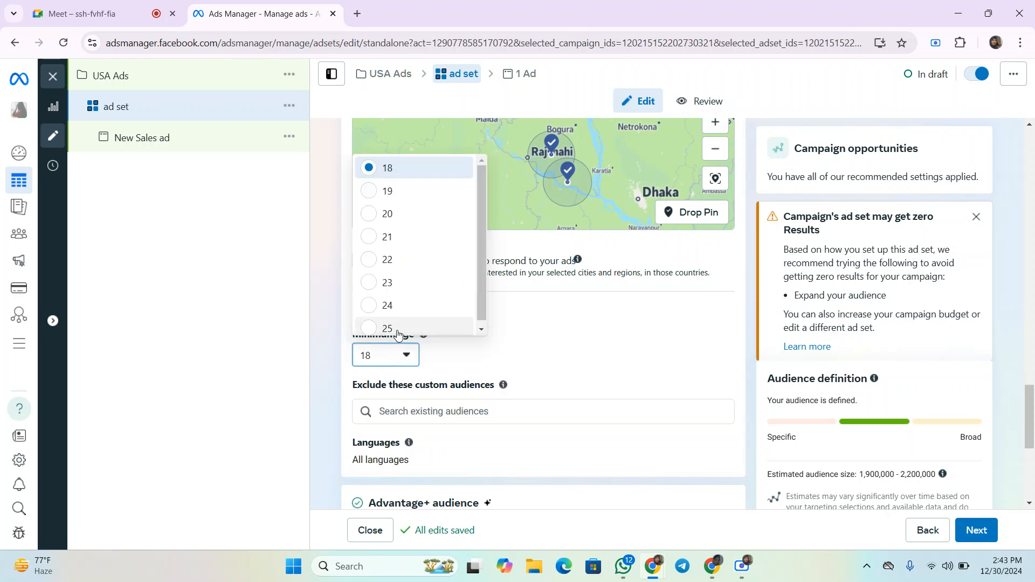
{"action": "left_click", "coordinate": [388, 214]}
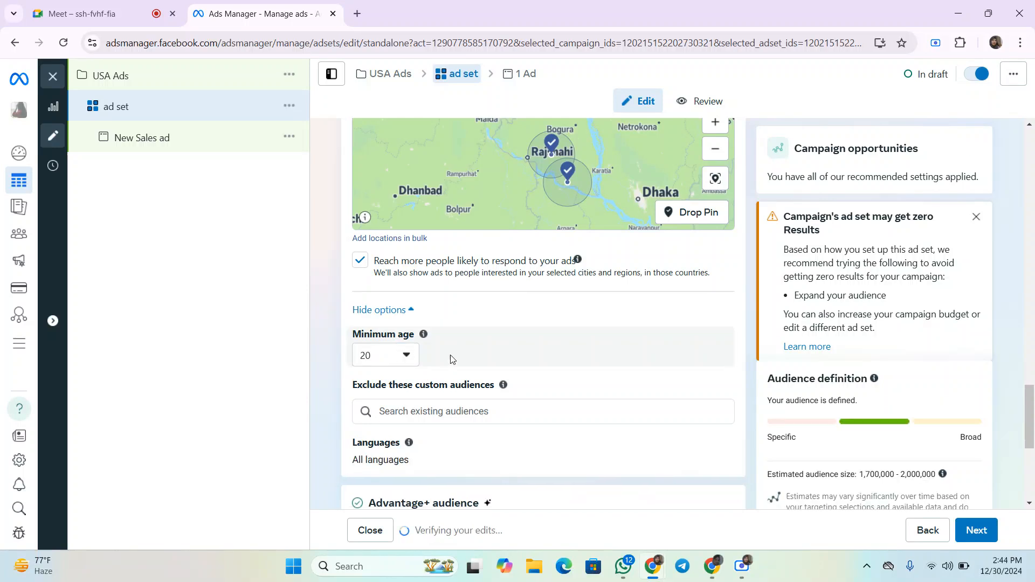
- Edit the audience languages and add English (All)
{"action": "scroll", "coordinate": [476, 346], "scroll_direction": "down", "scroll_amount": 1}
{"action": "scroll", "coordinate": [476, 346], "scroll_direction": "down", "scroll_amount": 1}
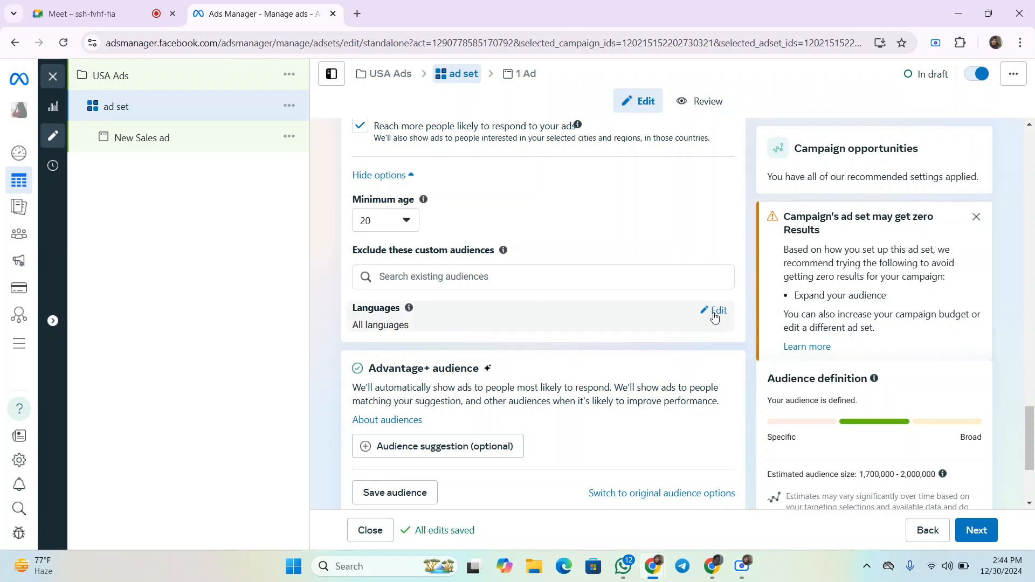
{"action": "left_click", "coordinate": [715, 316]}
{"action": "left_click", "coordinate": [404, 362]}
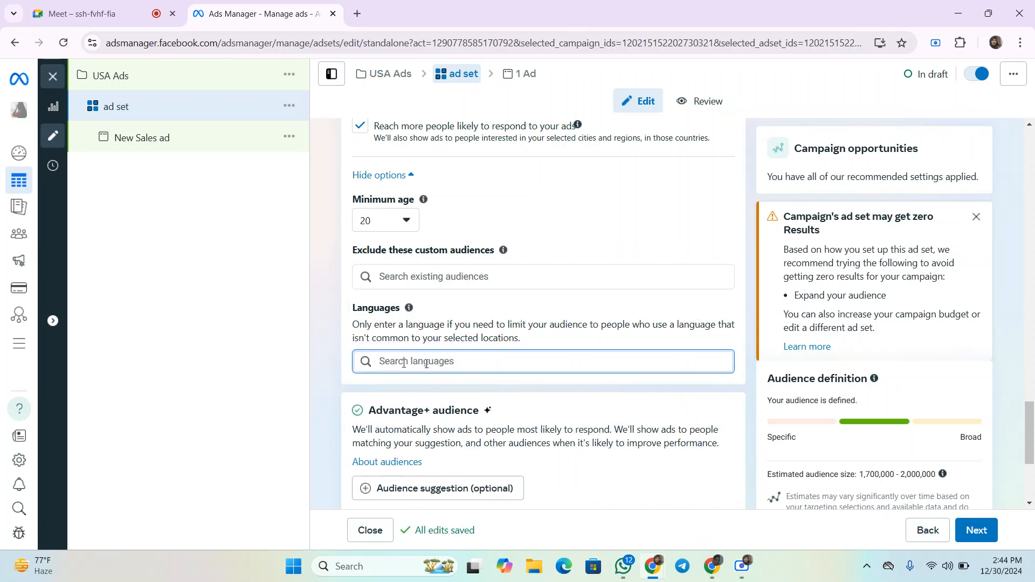
{"action": "scroll", "coordinate": [429, 360], "scroll_direction": "down", "scroll_amount": 1}
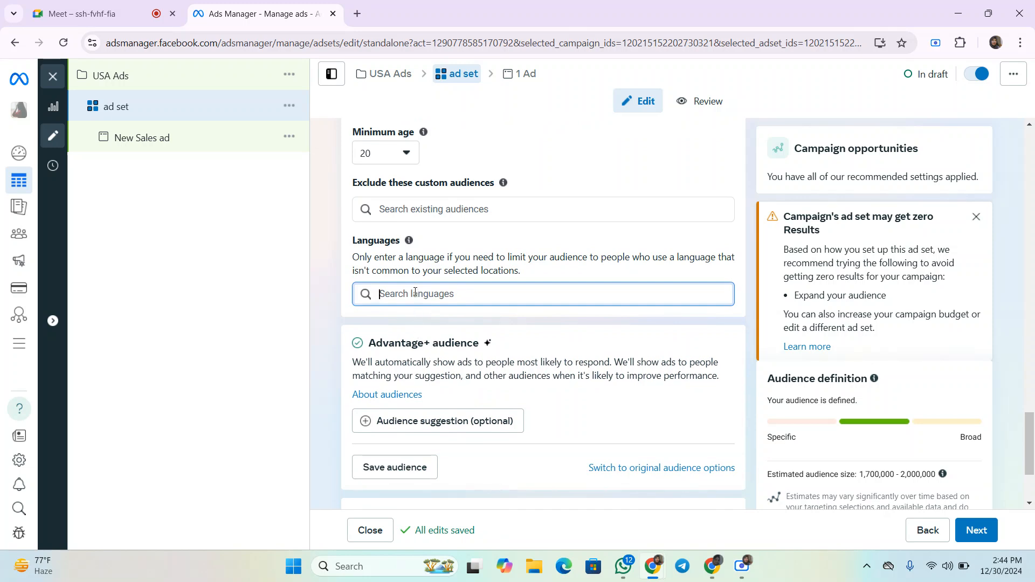
{"action": "type", "text": "rn"}
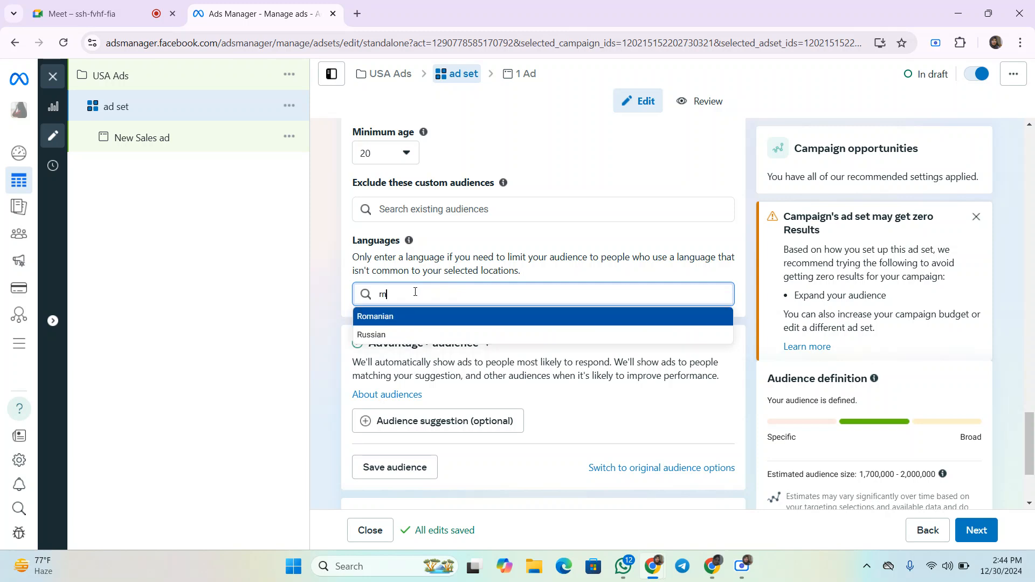
{"action": "type", "text": "gli"}
{"action": "key", "text": "BackSpace"}
{"action": "key", "text": "BackSpace"}
{"action": "key", "text": "BackSpace"}
{"action": "key", "text": "BackSpace"}
{"action": "key", "text": "BackSpace"}
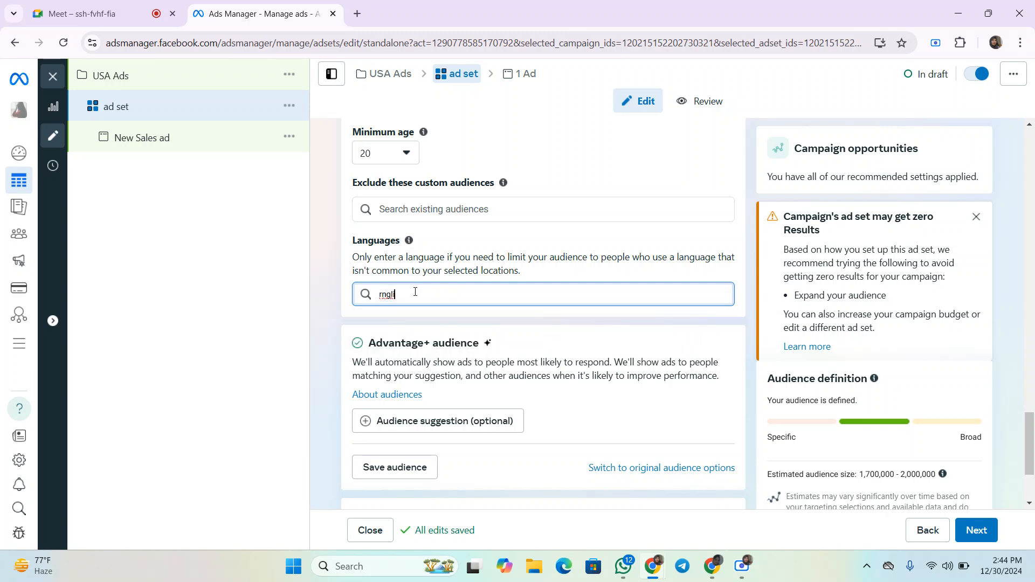
{"action": "type", "text": "eng"}
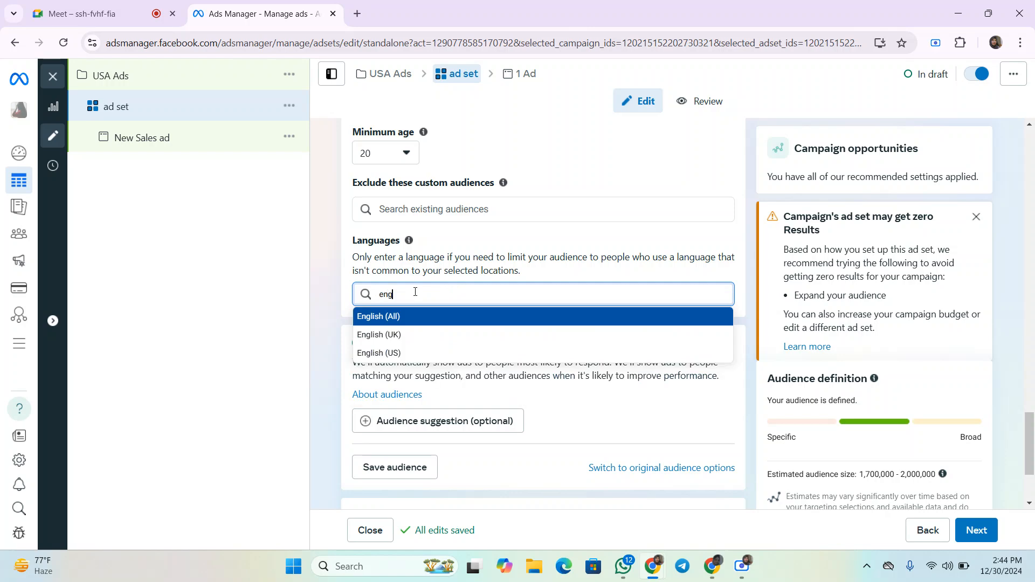
{"action": "left_click", "coordinate": [393, 317]}
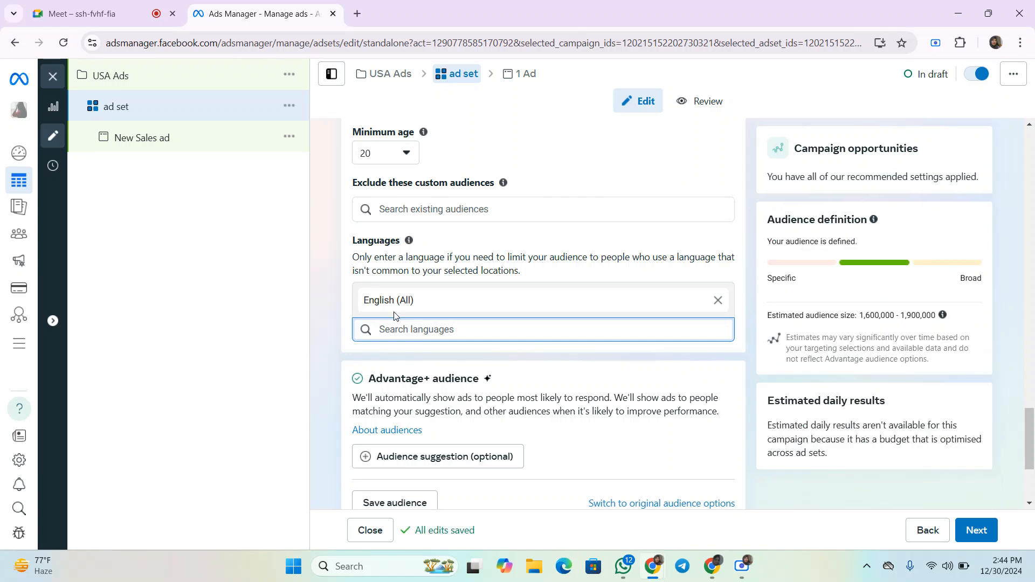
- Expand the placement options and review the brand safety and inventory filter settings
{"action": "scroll", "coordinate": [456, 318], "scroll_direction": "down", "scroll_amount": 1}
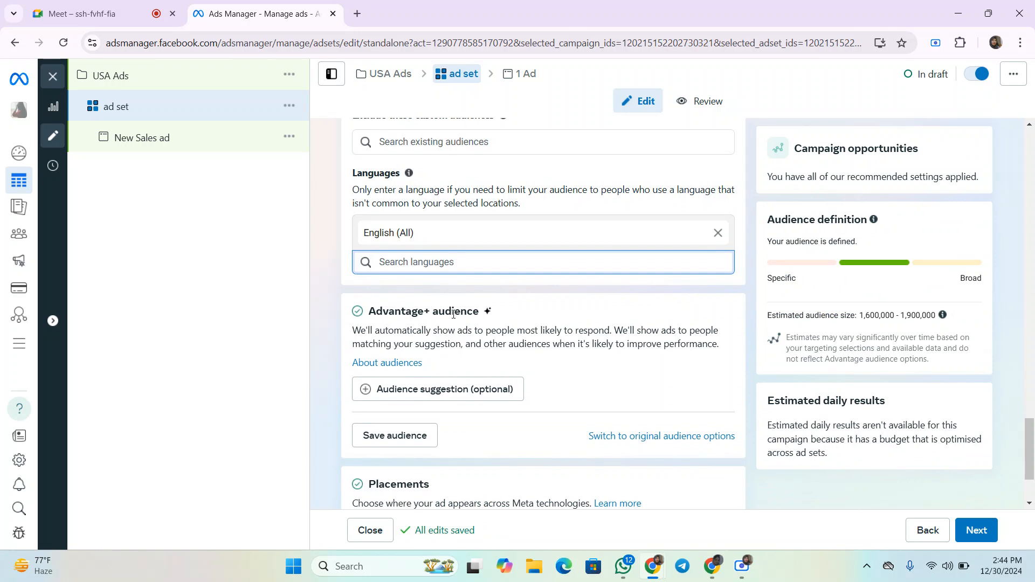
{"action": "scroll", "coordinate": [485, 302], "scroll_direction": "down", "scroll_amount": 1}
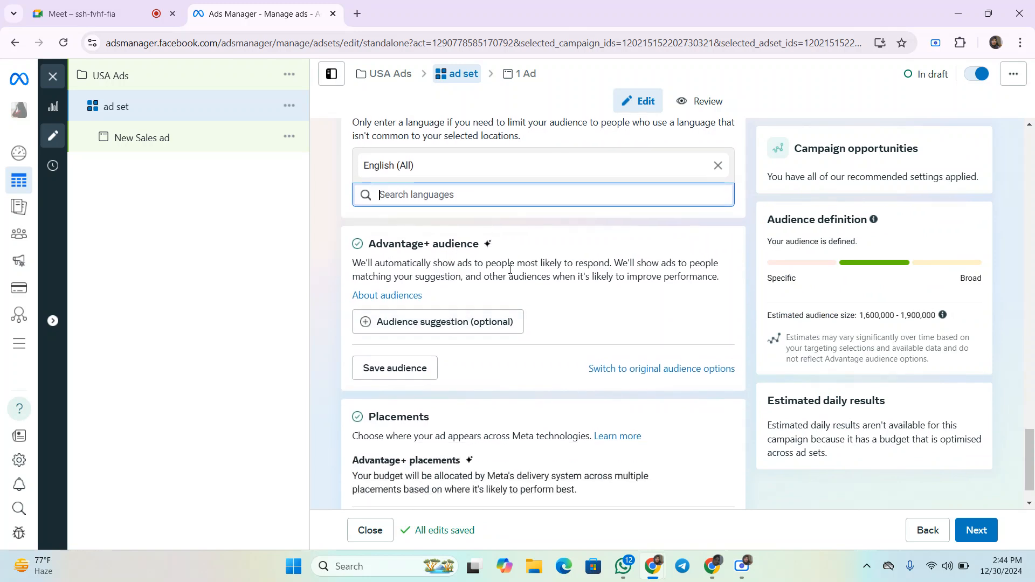
{"action": "scroll", "coordinate": [508, 284], "scroll_direction": "down", "scroll_amount": 1}
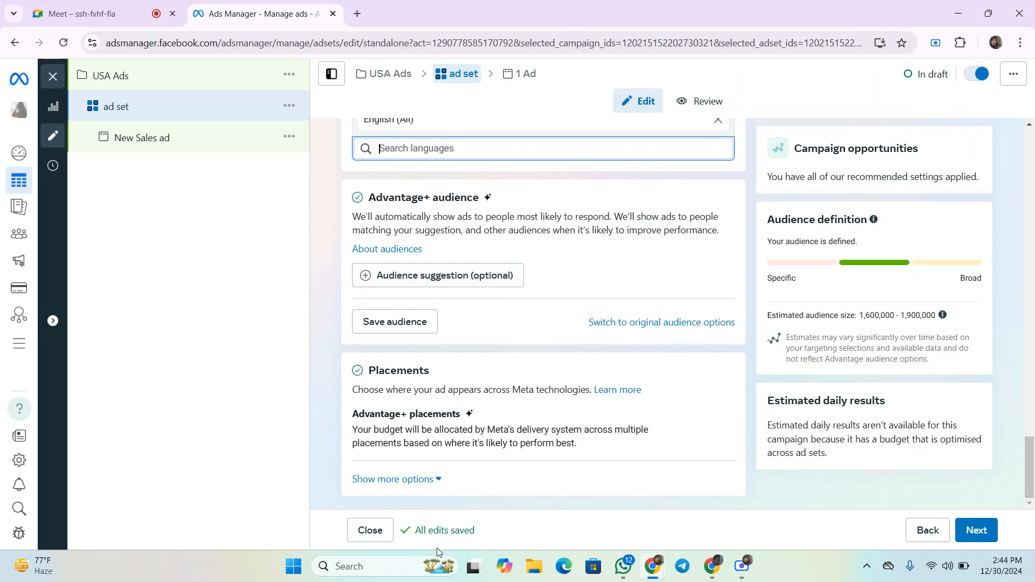
{"action": "left_click", "coordinate": [415, 480]}
{"action": "scroll", "coordinate": [450, 440], "scroll_direction": "down", "scroll_amount": 2}
{"action": "scroll", "coordinate": [451, 439], "scroll_direction": "down", "scroll_amount": 1}
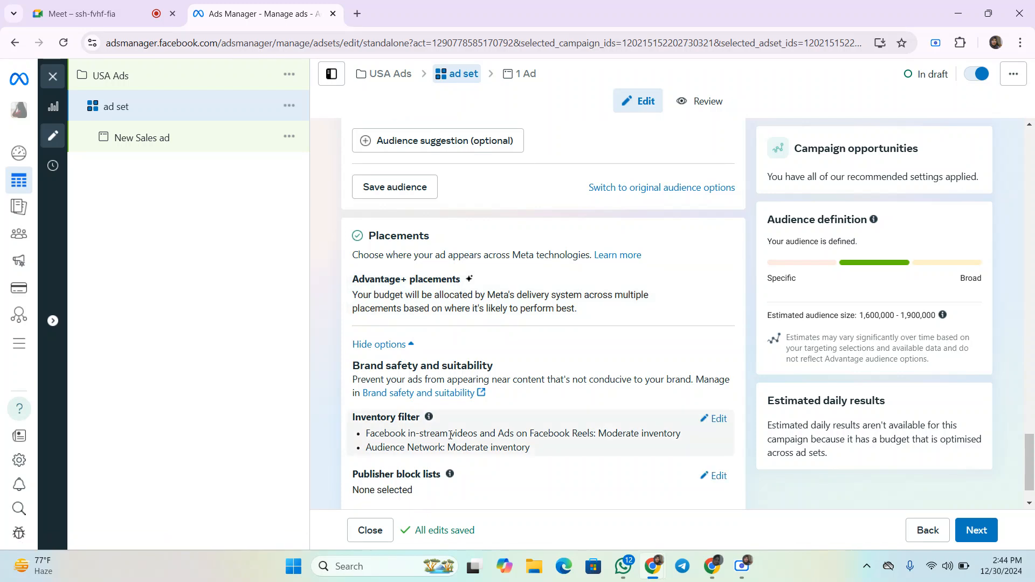
{"action": "scroll", "coordinate": [459, 474], "scroll_direction": "down", "scroll_amount": 1}
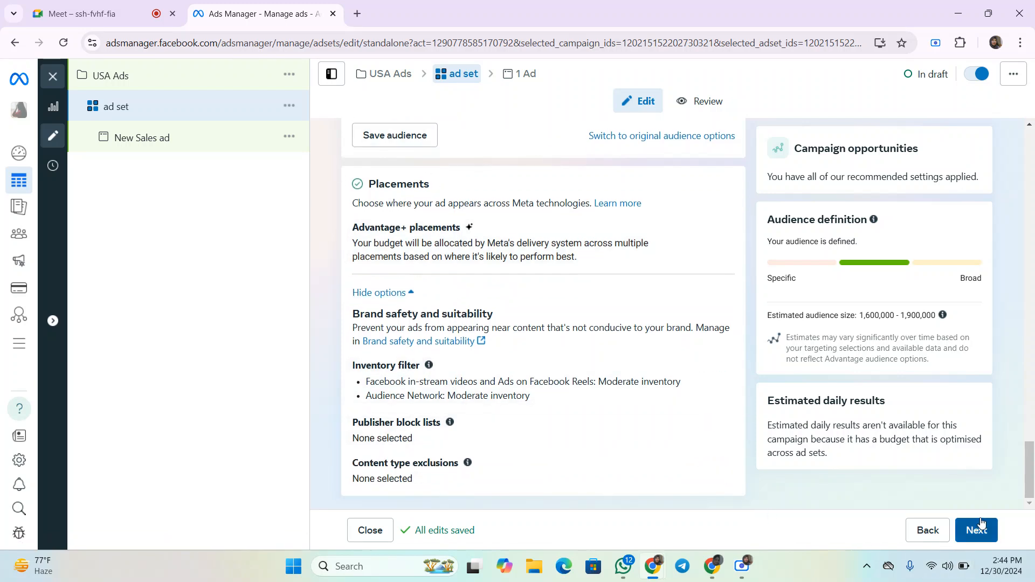
- Continue to the ad level, turn on the ad preview and select the ad name text
{"action": "left_click", "coordinate": [976, 530]}
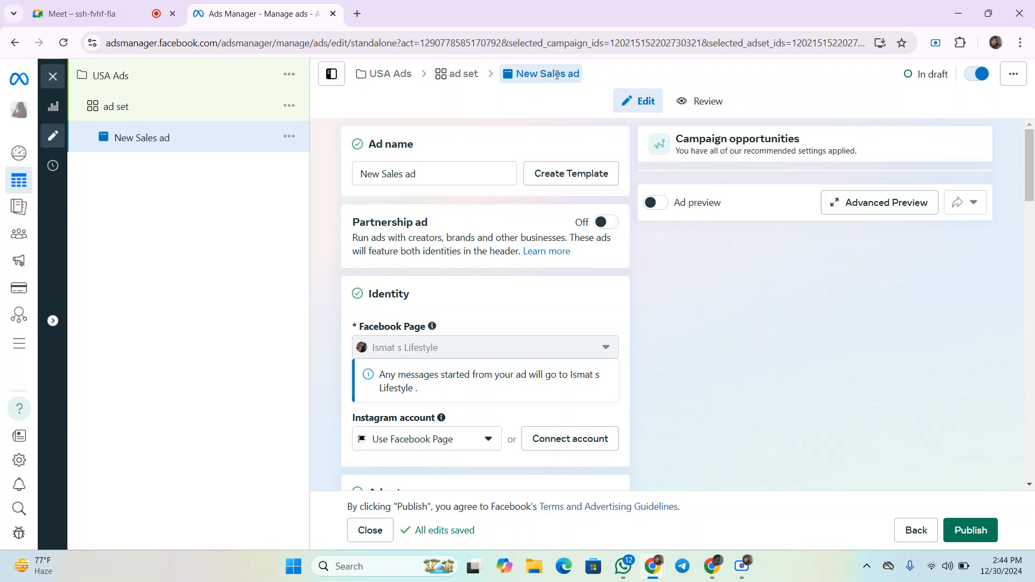
{"action": "left_click", "coordinate": [666, 209]}
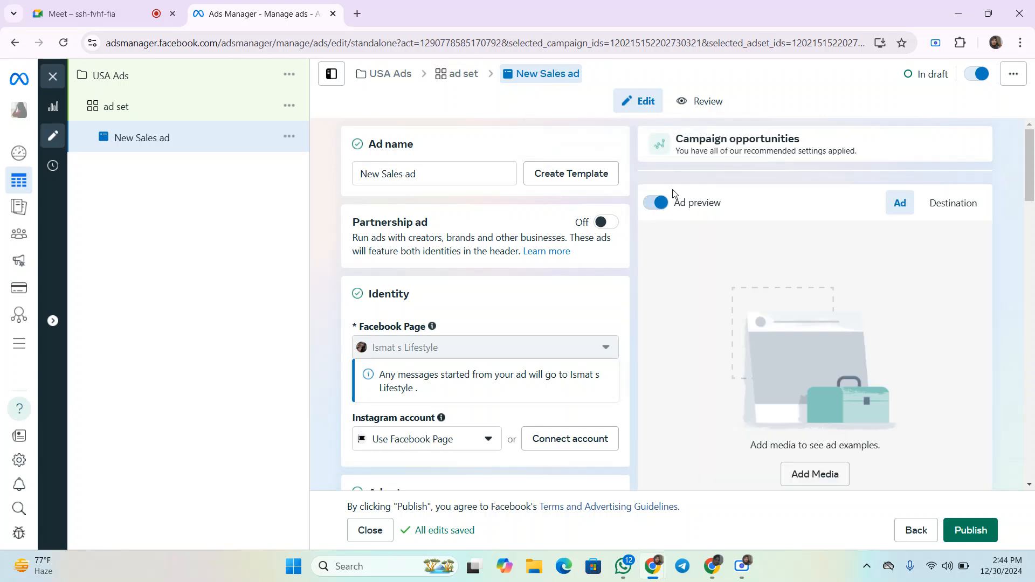
{"action": "left_click", "coordinate": [502, 173]}
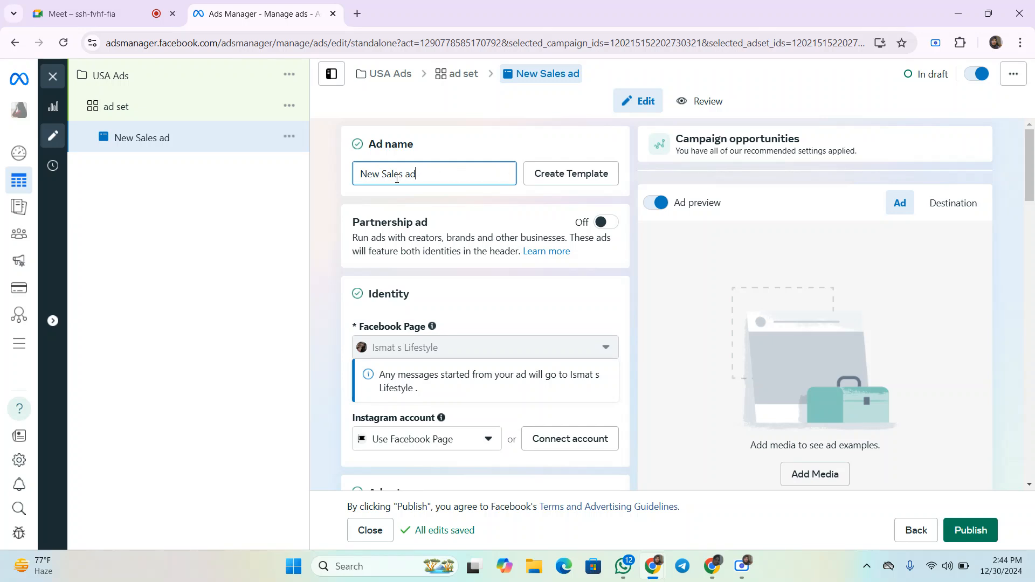
{"action": "left_click_drag", "start_coordinate": [439, 176], "coordinate": [362, 178]}
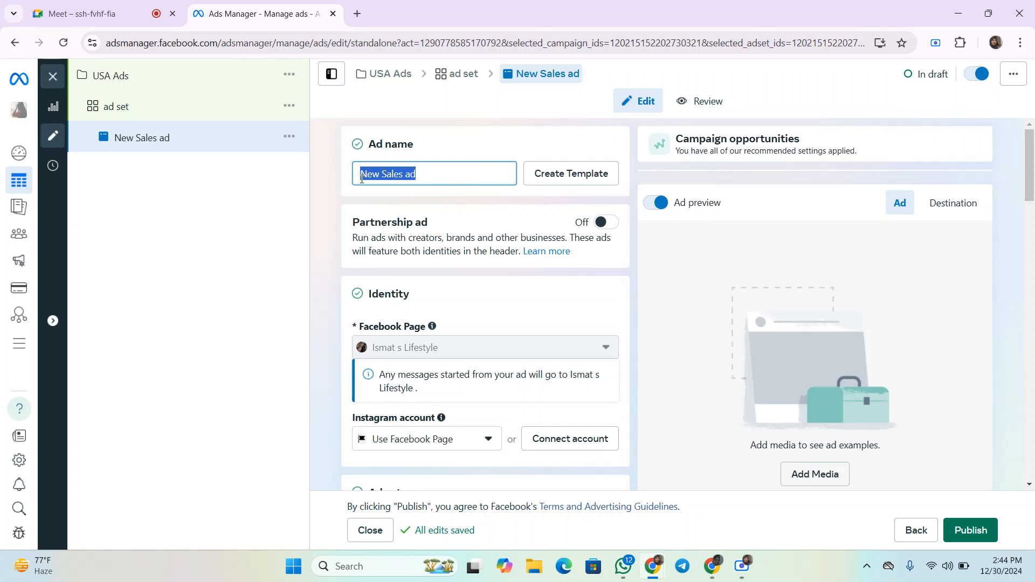
- Dismiss the Advantage+ catalogue ads suggestion with Remind me later
{"action": "scroll", "coordinate": [559, 235], "scroll_direction": "down", "scroll_amount": 1}
{"action": "scroll", "coordinate": [559, 235], "scroll_direction": "down", "scroll_amount": 2}
{"action": "mouse_move", "coordinate": [423, 213]}
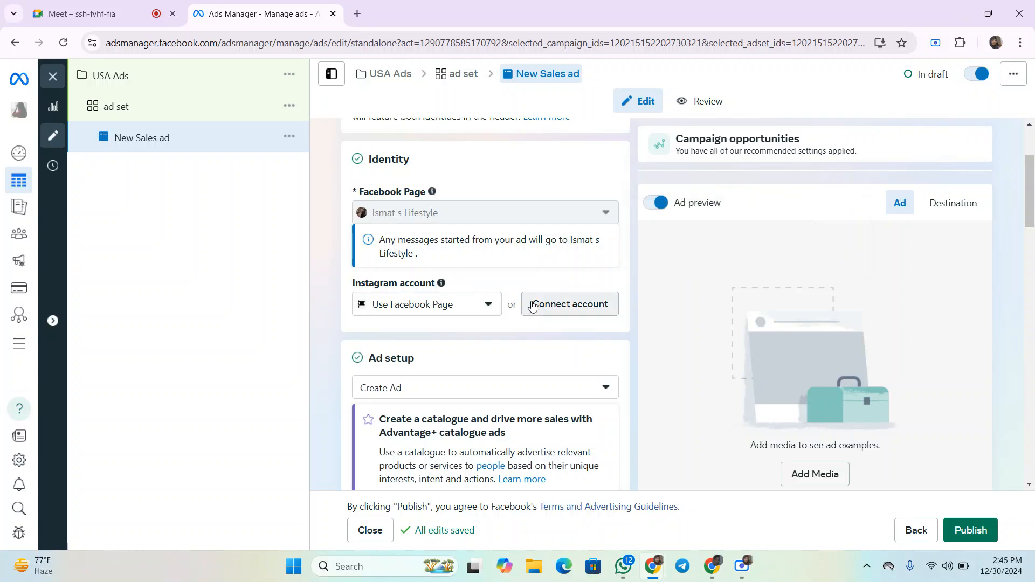
{"action": "scroll", "coordinate": [529, 300], "scroll_direction": "down", "scroll_amount": 3}
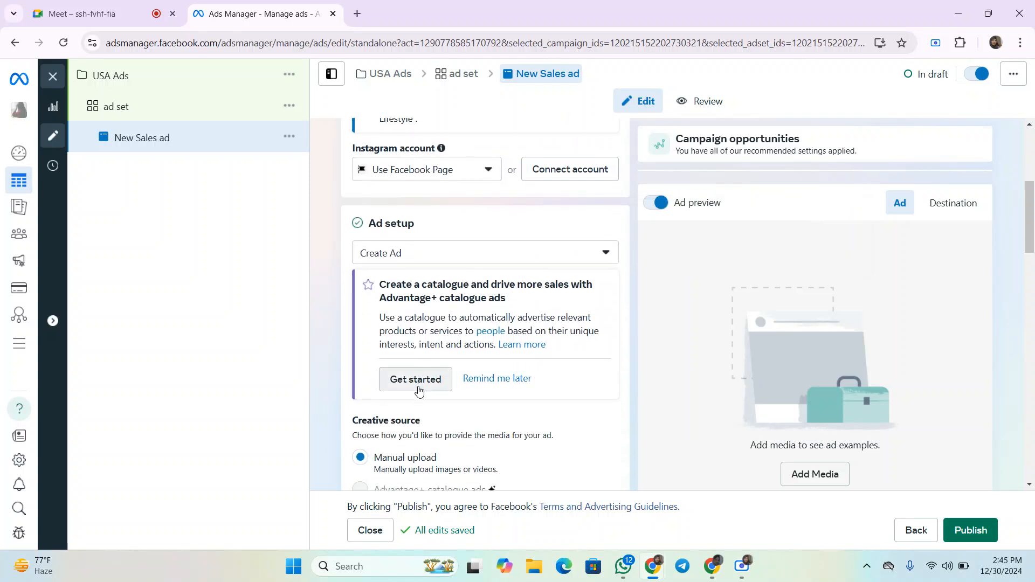
{"action": "scroll", "coordinate": [529, 241], "scroll_direction": "down", "scroll_amount": 1}
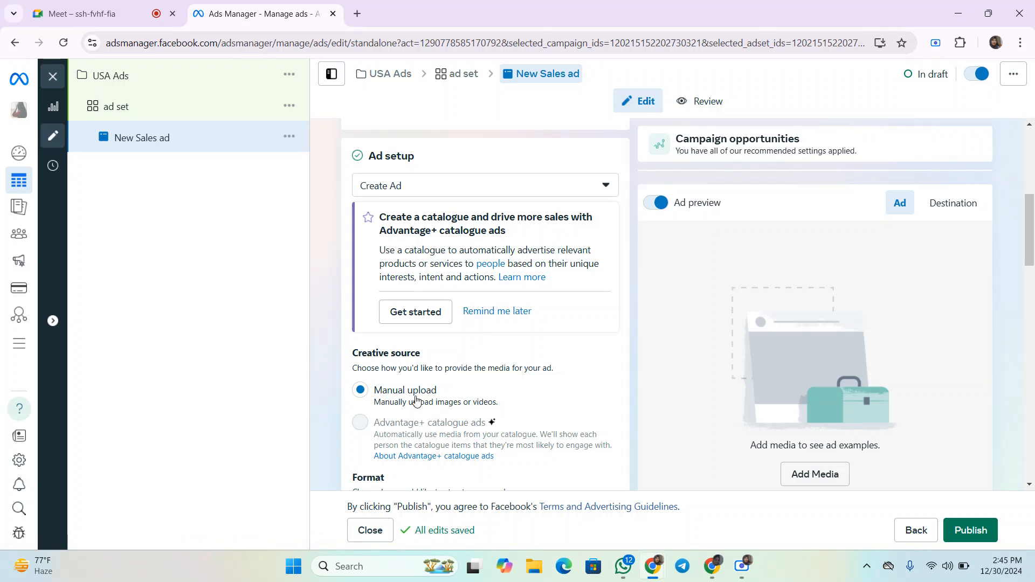
{"action": "scroll", "coordinate": [415, 400], "scroll_direction": "down", "scroll_amount": 1}
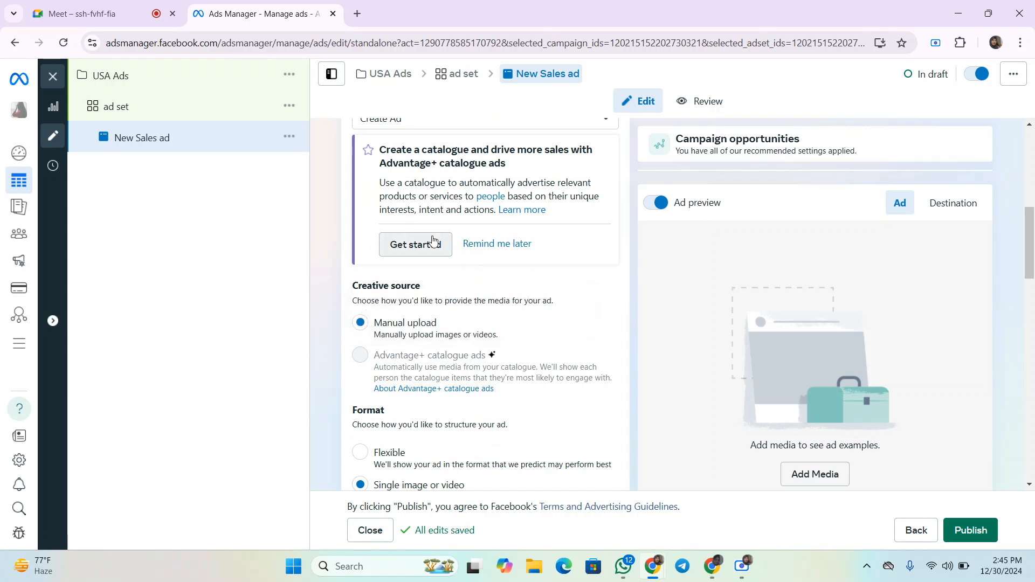
{"action": "left_click", "coordinate": [488, 244]}
{"action": "scroll", "coordinate": [429, 323], "scroll_direction": "down", "scroll_amount": 1}
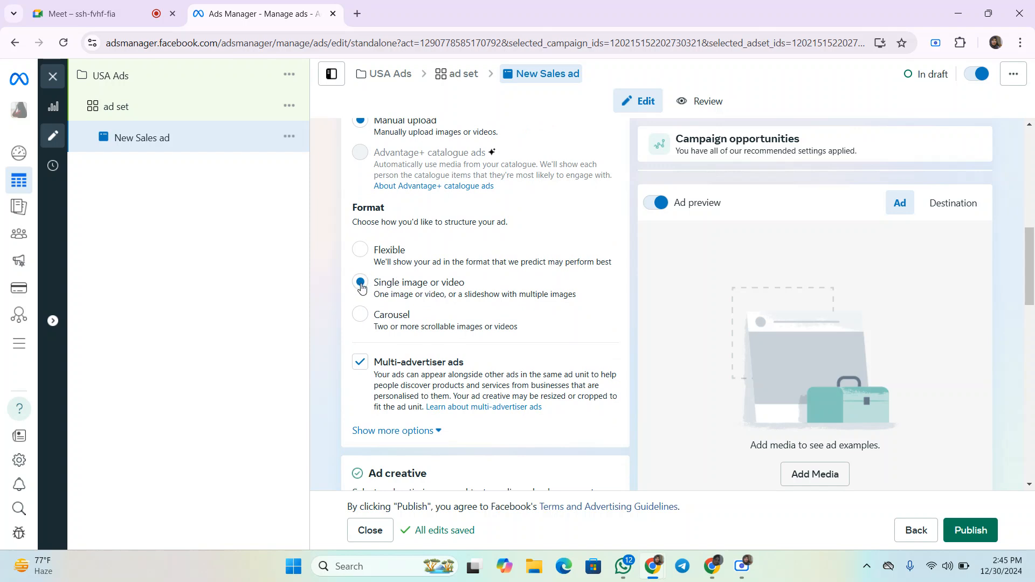
{"action": "left_click", "coordinate": [359, 314]}
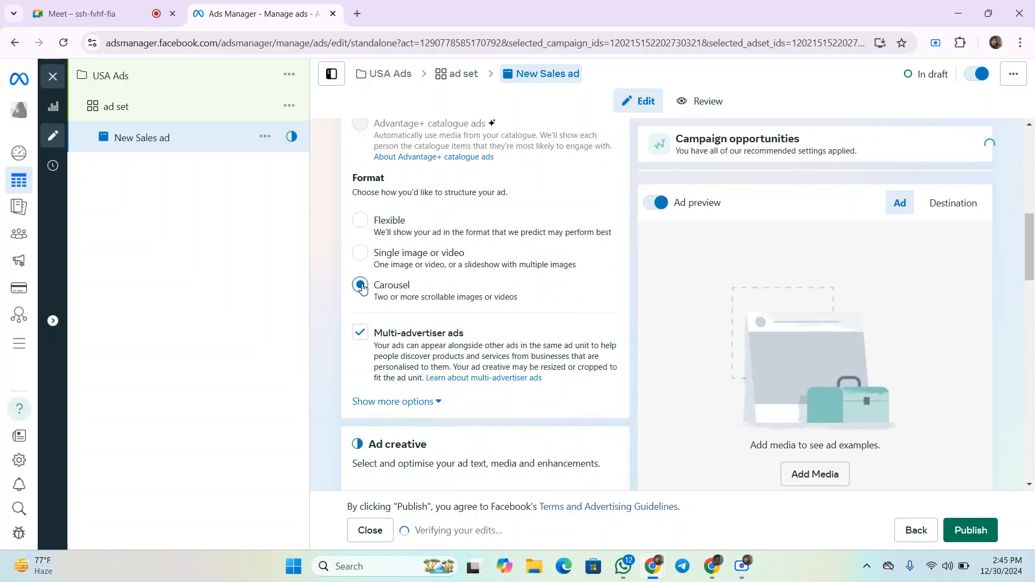
{"action": "left_click", "coordinate": [364, 253]}
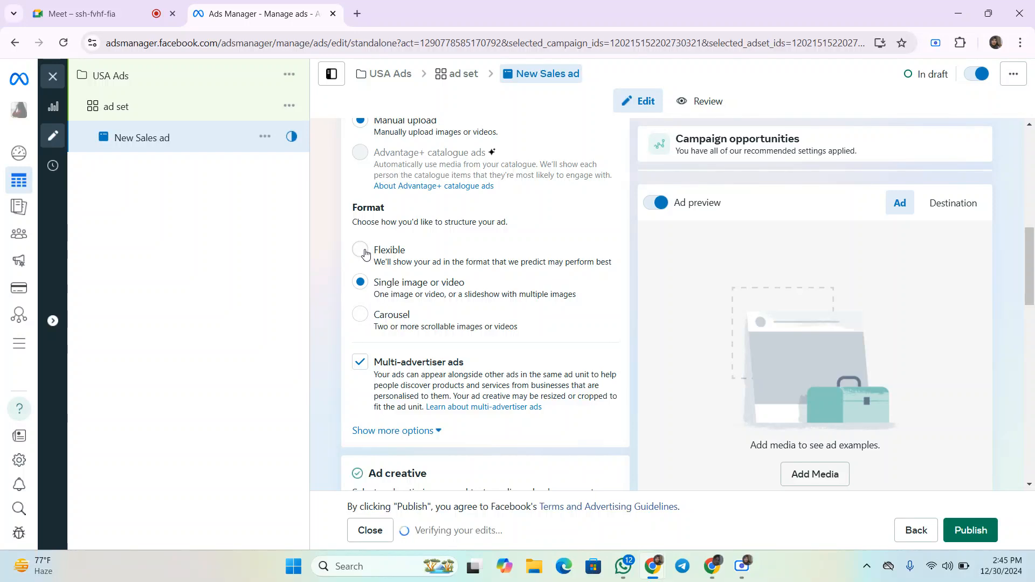
- Start setting up the ad creative as an image ad
{"action": "scroll", "coordinate": [377, 269], "scroll_direction": "down", "scroll_amount": 2}
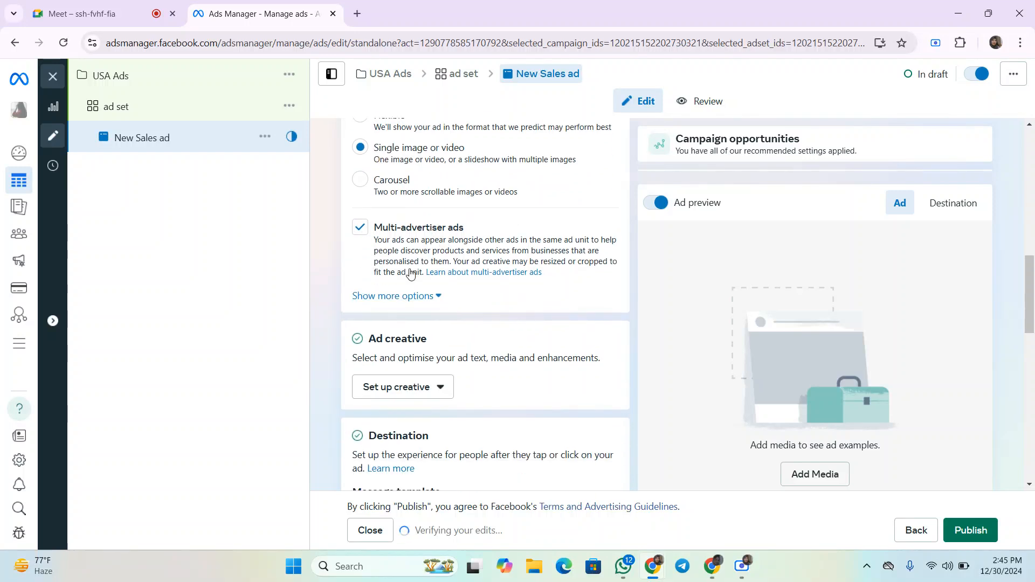
{"action": "scroll", "coordinate": [447, 372], "scroll_direction": "down", "scroll_amount": 1}
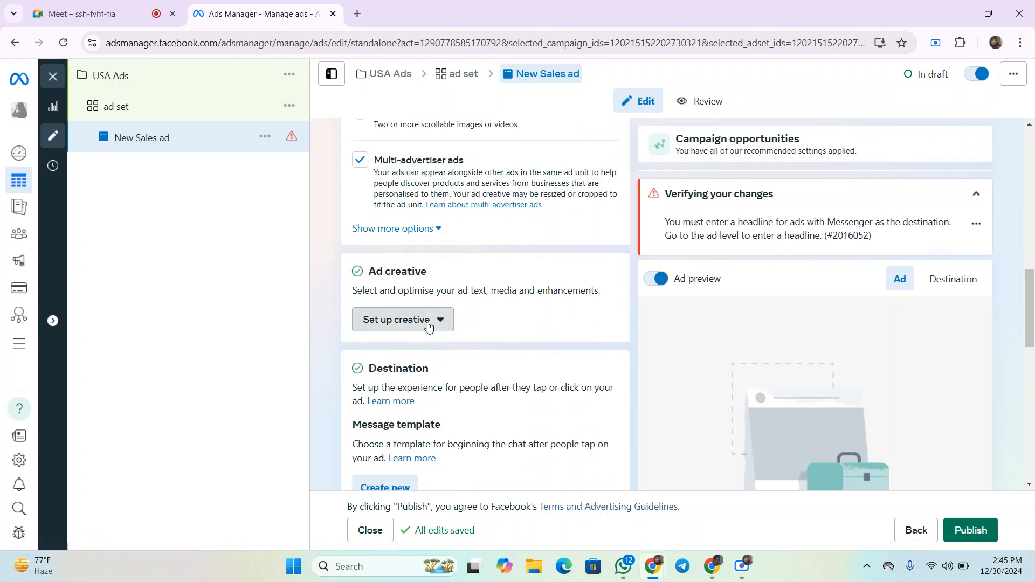
{"action": "left_click", "coordinate": [428, 322]}
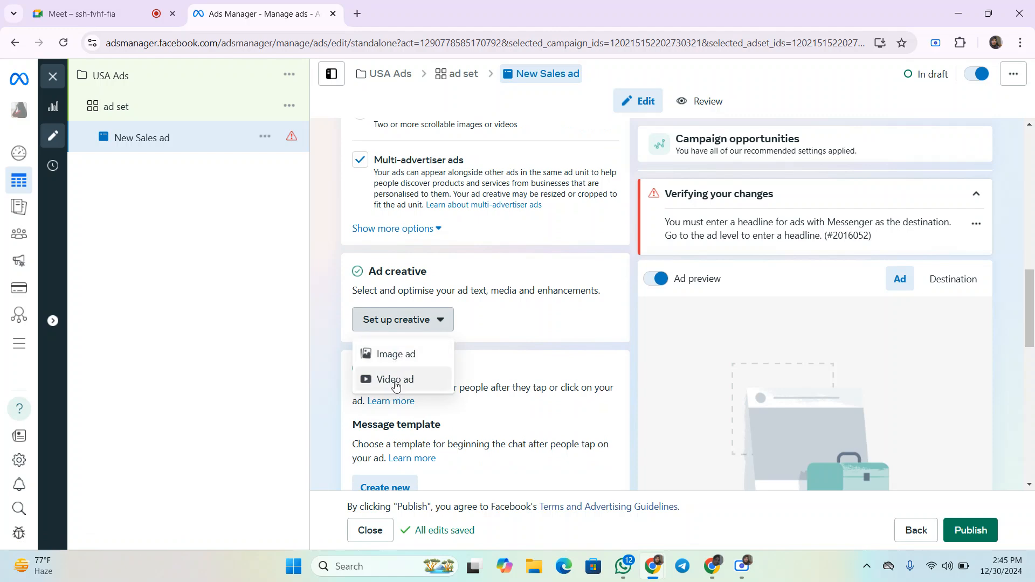
{"action": "left_click", "coordinate": [393, 352]}
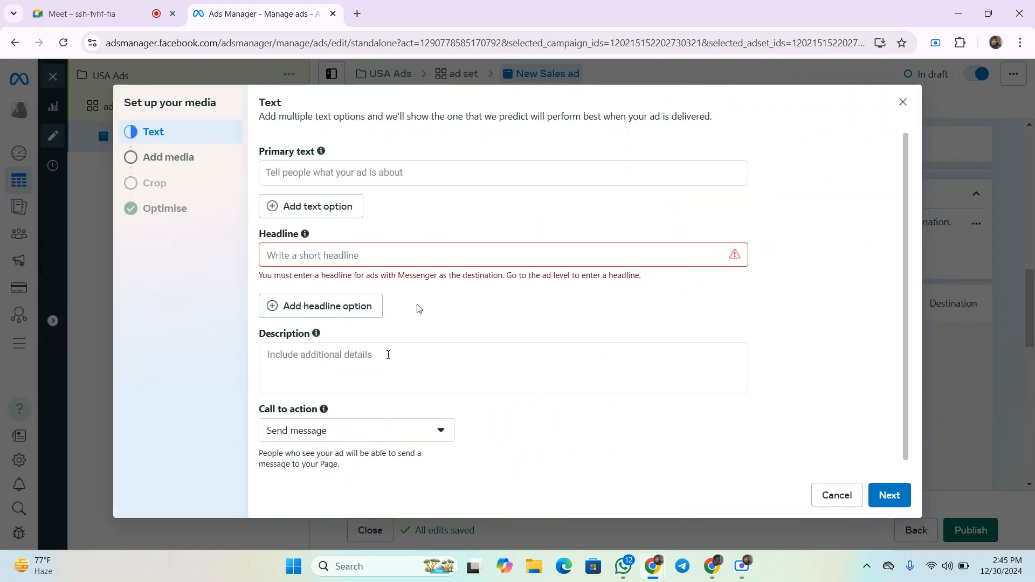
- Enter Mobile Sale as the ad's primary text
{"action": "scroll", "coordinate": [388, 354], "scroll_direction": "down", "scroll_amount": 1}
{"action": "scroll", "coordinate": [436, 351], "scroll_direction": "up", "scroll_amount": 1}
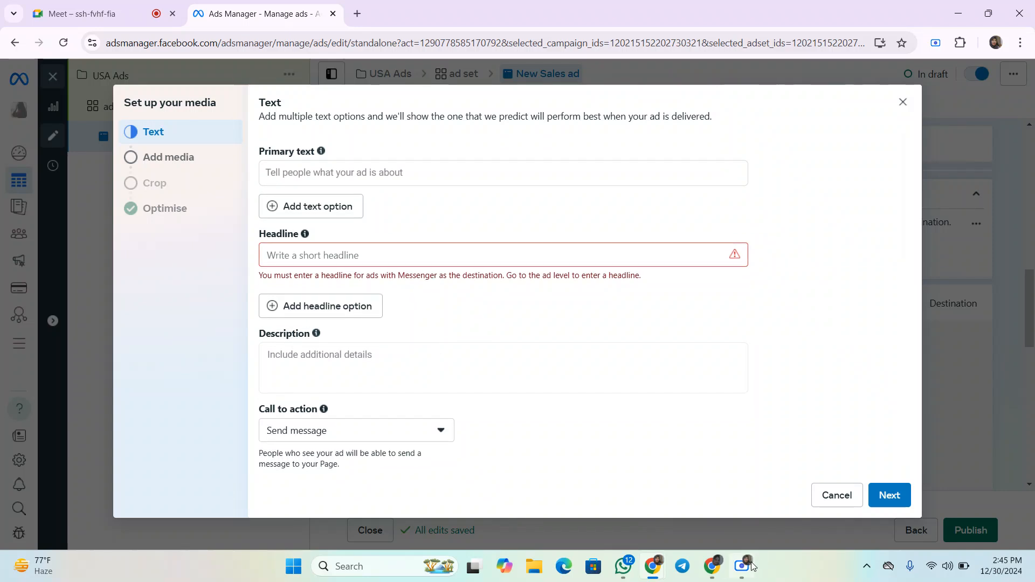
{"action": "mouse_move", "coordinate": [743, 570]}
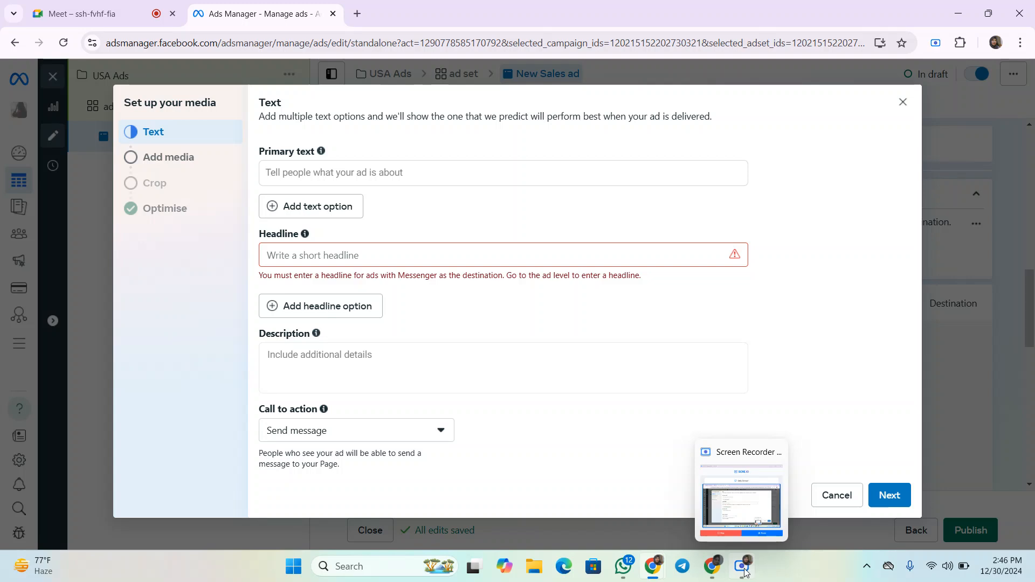
{"action": "left_click", "coordinate": [302, 179]}
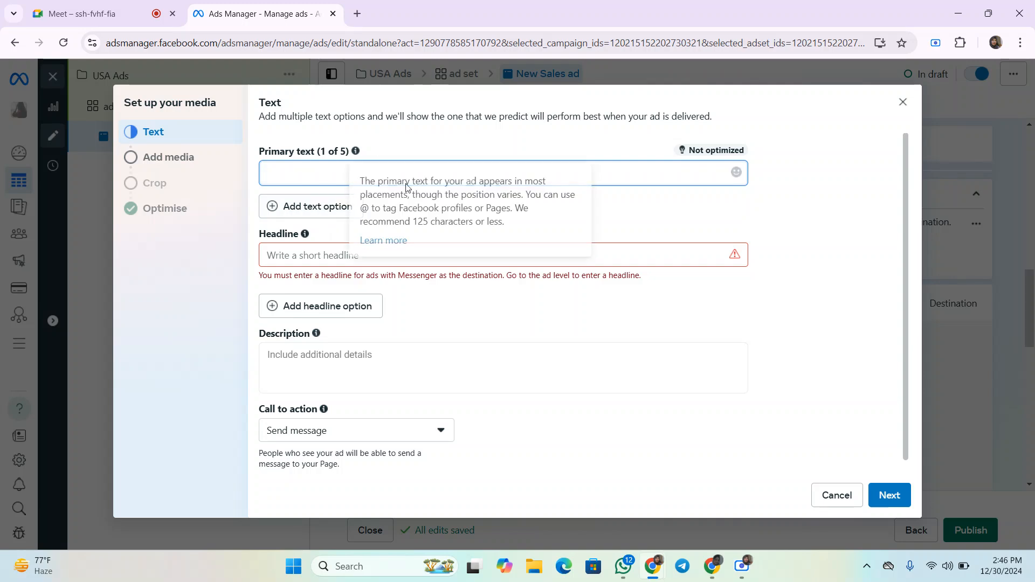
{"action": "left_click", "coordinate": [300, 253]}
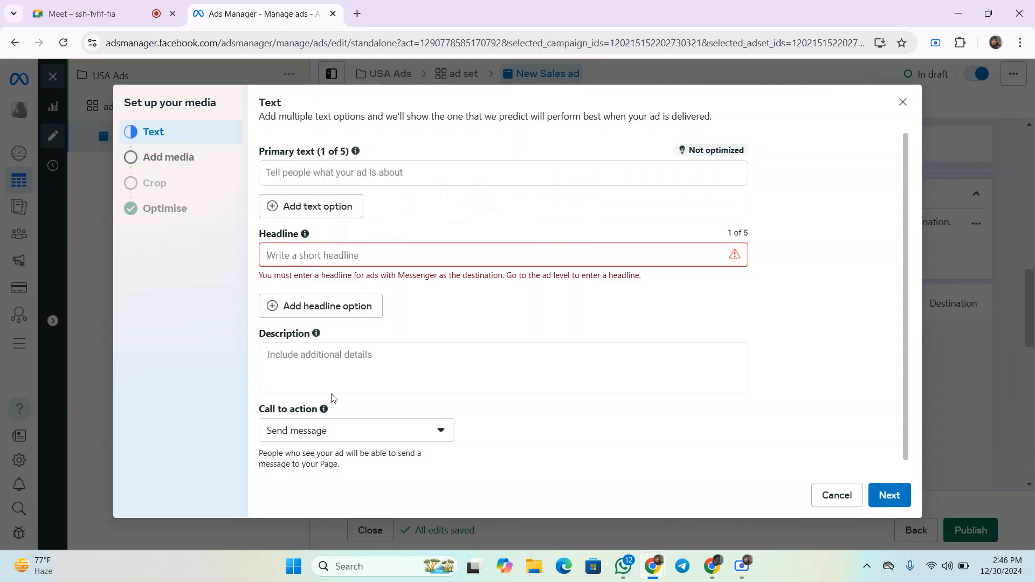
{"action": "left_click", "coordinate": [324, 365]}
{"action": "left_click", "coordinate": [756, 515]}
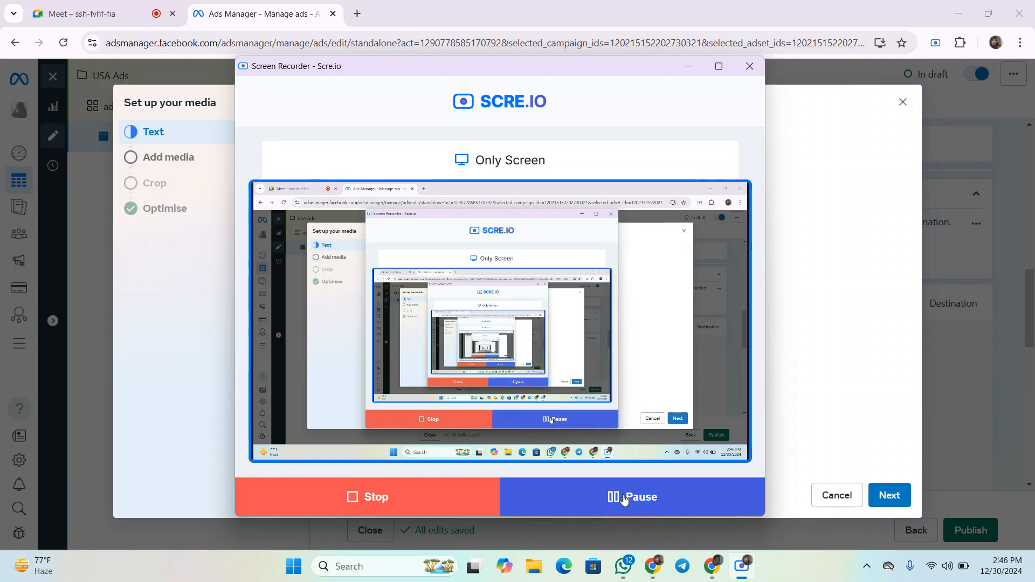
{"action": "left_click", "coordinate": [185, 340]}
{"action": "left_click", "coordinate": [377, 250]}
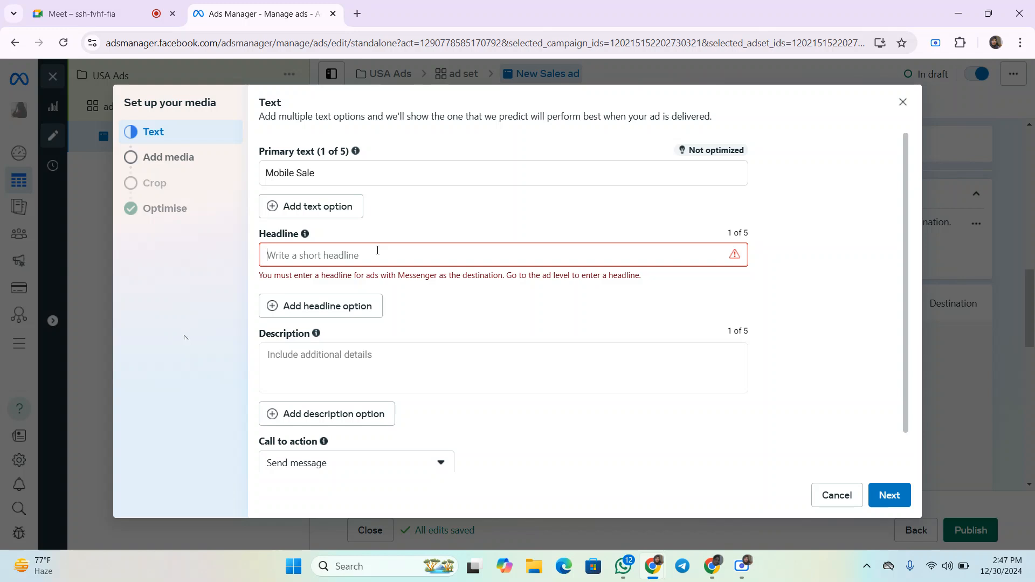
- Enter the headline Today offer for mobile sales 50% discount
{"action": "type", "text": "A"}
{"action": "key", "text": "BackSpace"}
{"action": "type", "text": "Todsay"}
{"action": "key", "text": "BackSpace"}
{"action": "type", "text": "offer for mobile sales 50"}
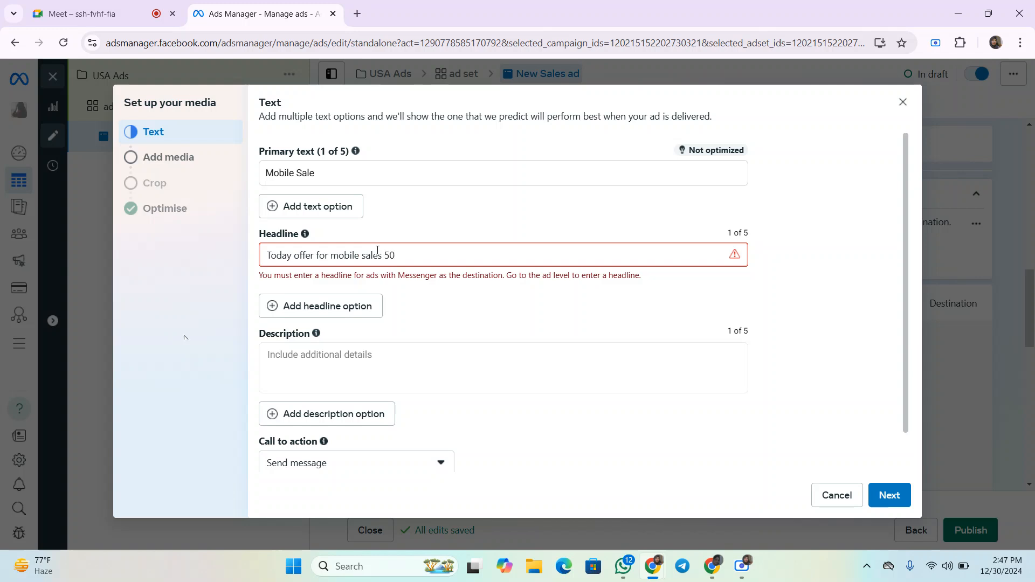
{"action": "type", "text": "% discount"}
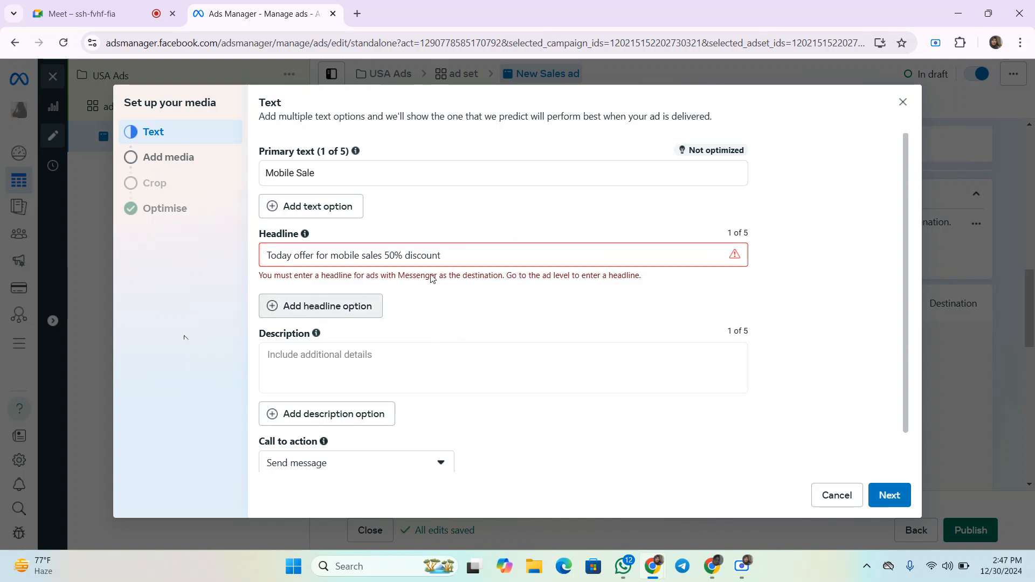
{"action": "left_click", "coordinate": [335, 307]}
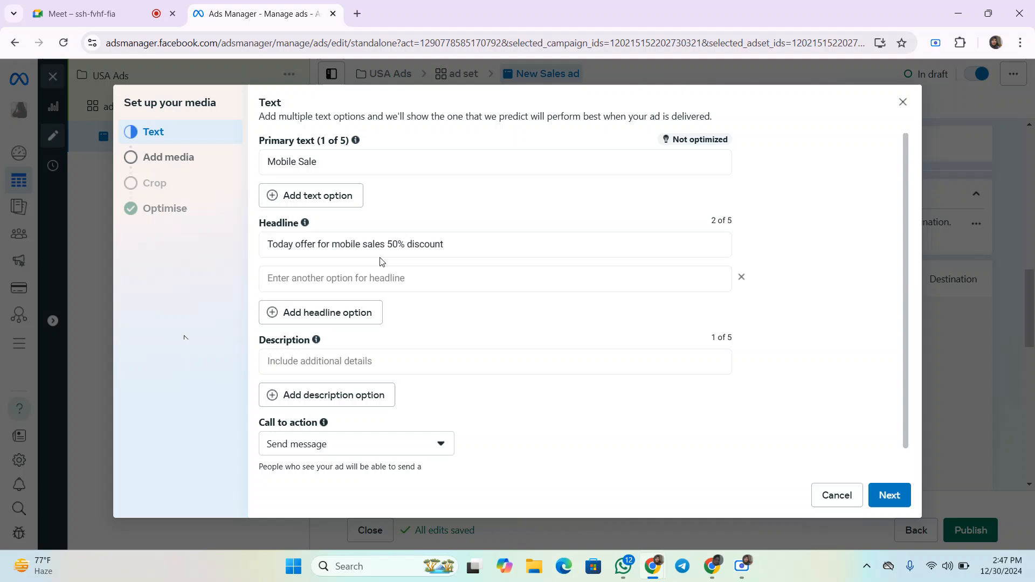
{"action": "left_click", "coordinate": [447, 242]}
{"action": "left_click", "coordinate": [403, 279]}
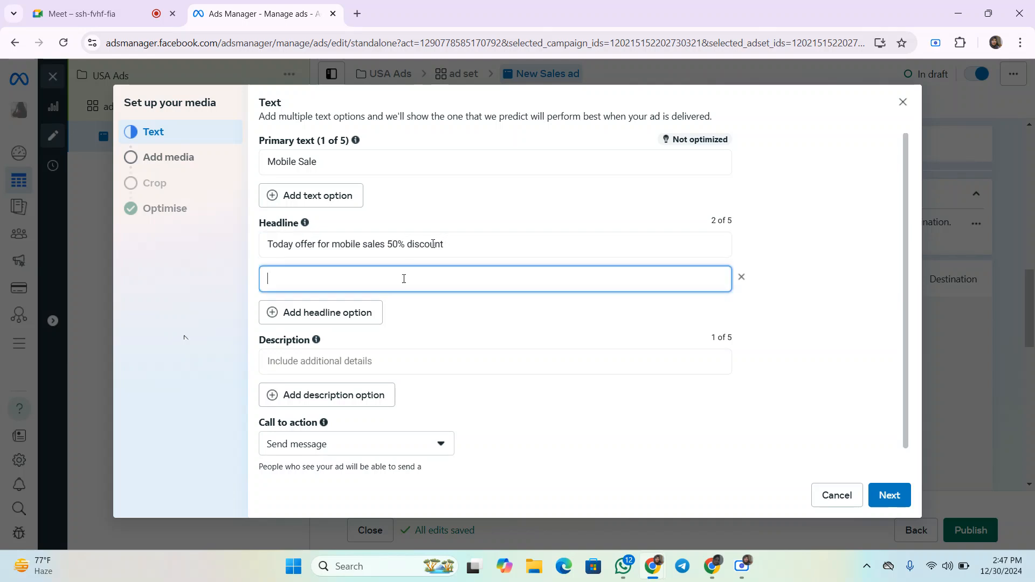
{"action": "left_click", "coordinate": [742, 277]}
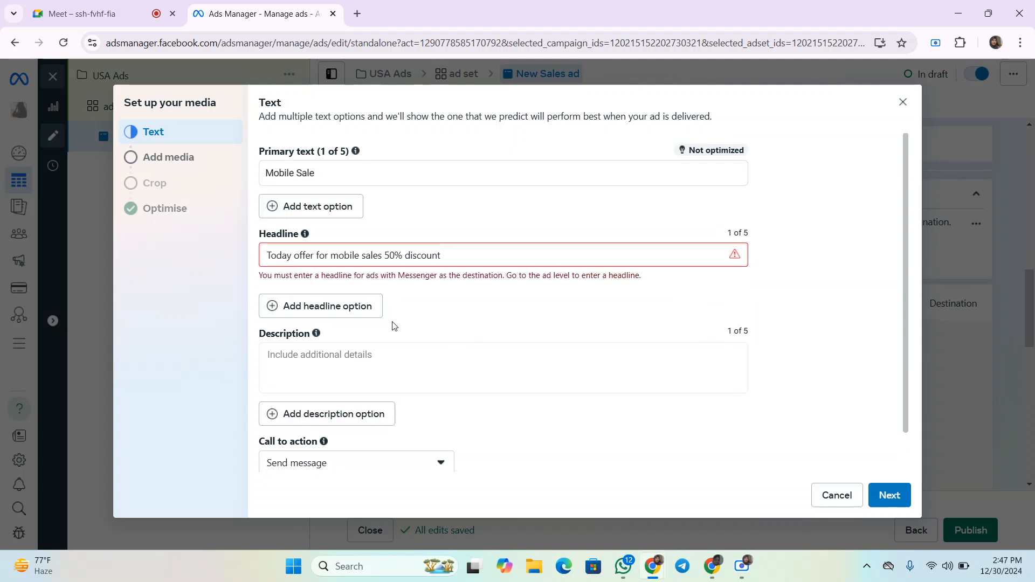
- Split the headline into two options: Today offer for mobile and sales 50% discount
{"action": "left_click", "coordinate": [345, 305]}
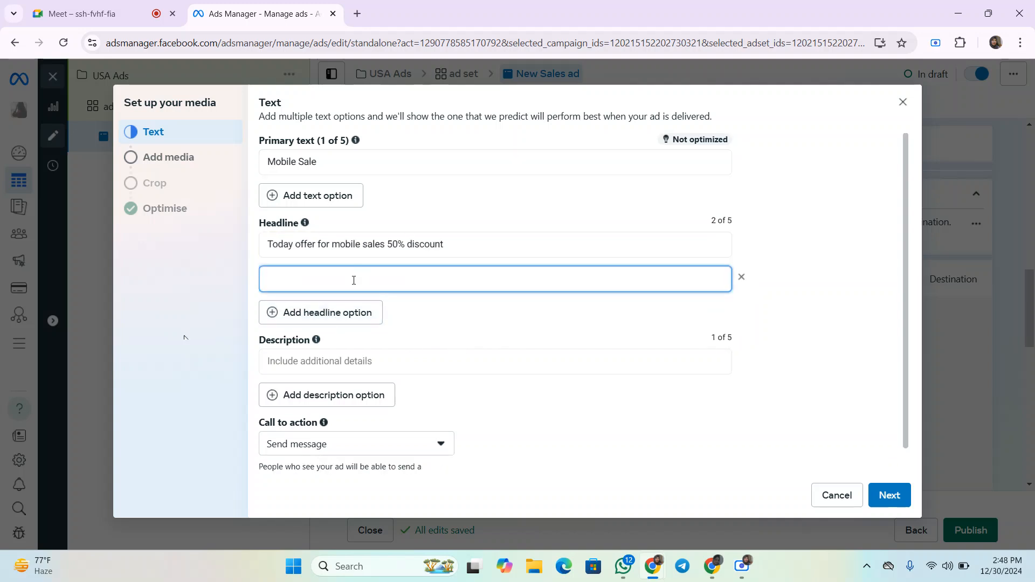
{"action": "left_click_drag", "start_coordinate": [365, 243], "coordinate": [471, 250]}
{"action": "key", "text": "ctrl+c"}
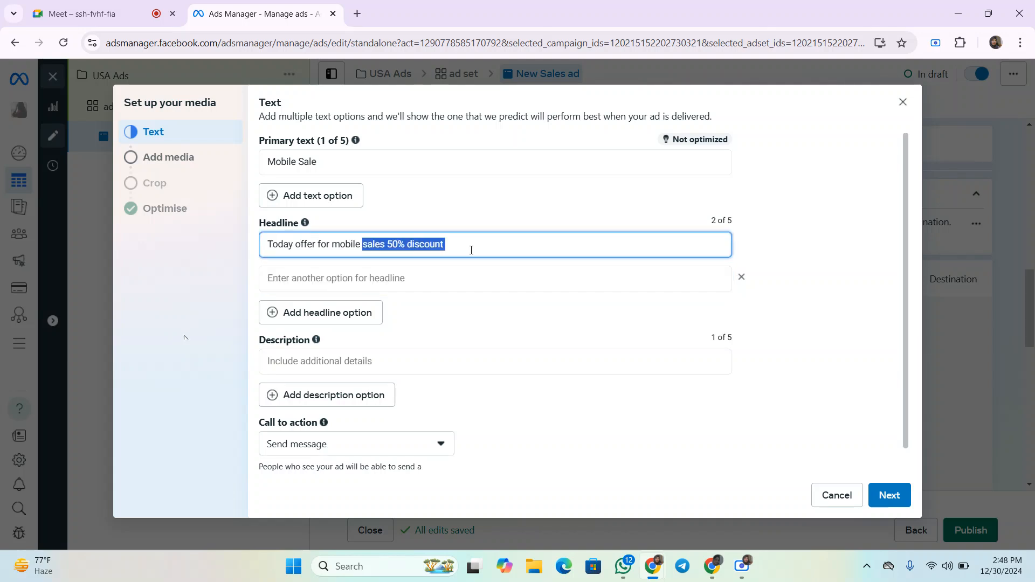
{"action": "key", "text": "BackSpace"}
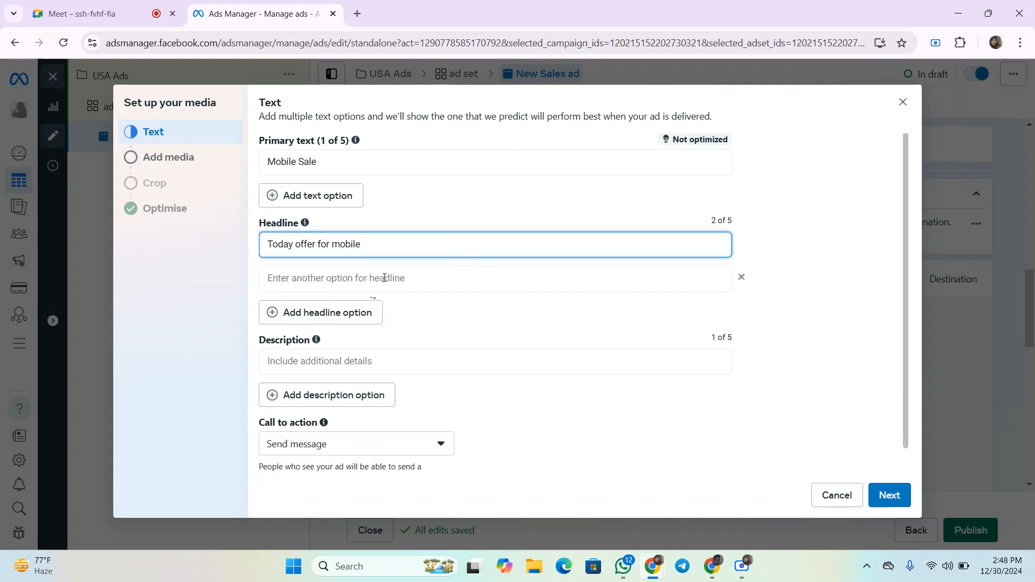
{"action": "left_click", "coordinate": [383, 283]}
{"action": "key", "text": "ctrl+v"}
{"action": "left_click", "coordinate": [251, 258]}
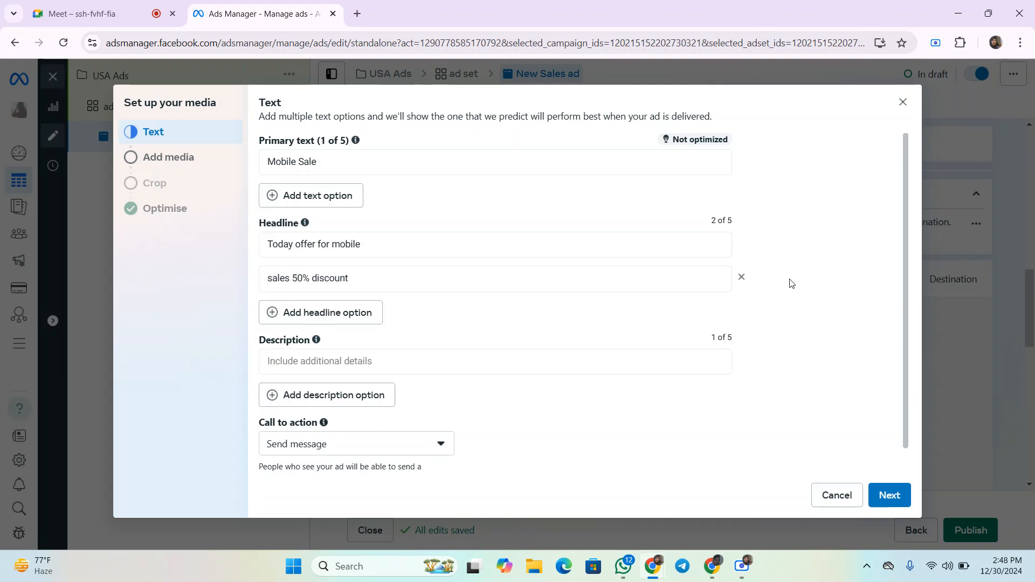
- Fill the description with the phrase sales 50% discount repeated several times
{"action": "scroll", "coordinate": [623, 291], "scroll_direction": "down", "scroll_amount": 1}
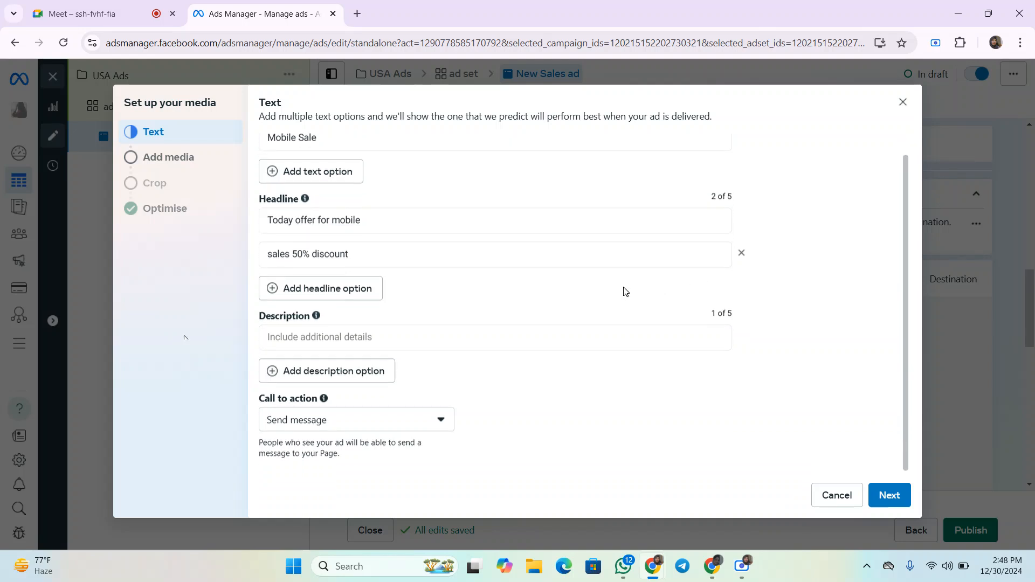
{"action": "left_click", "coordinate": [338, 338]}
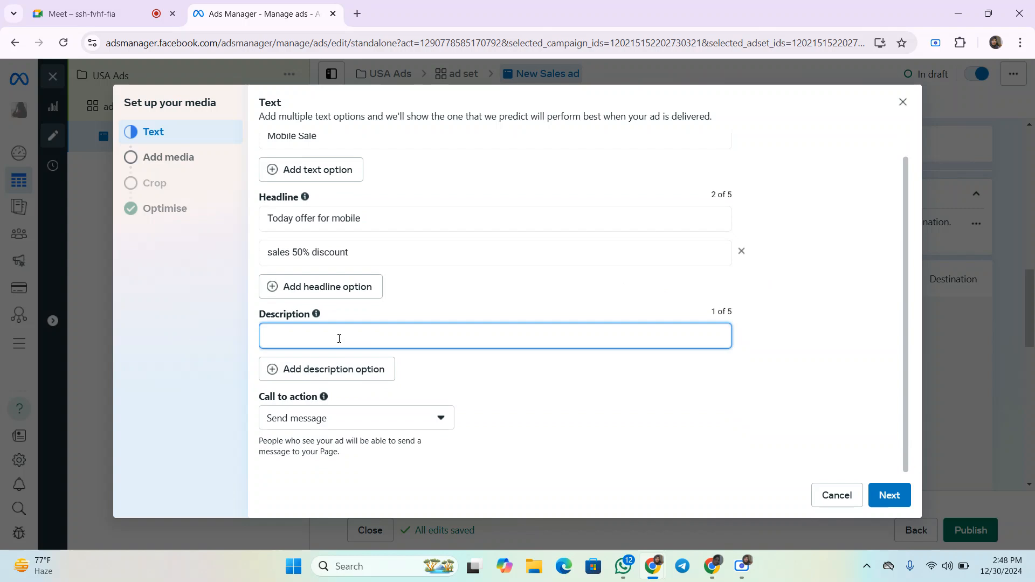
{"action": "key", "text": "ctrl+v"}
{"action": "key", "text": "ctrl+v"}
{"action": "key", "text": "ctrl+v"}
{"action": "key", "text": "ctrl+v"}
{"action": "key", "text": "ctrl+v"}
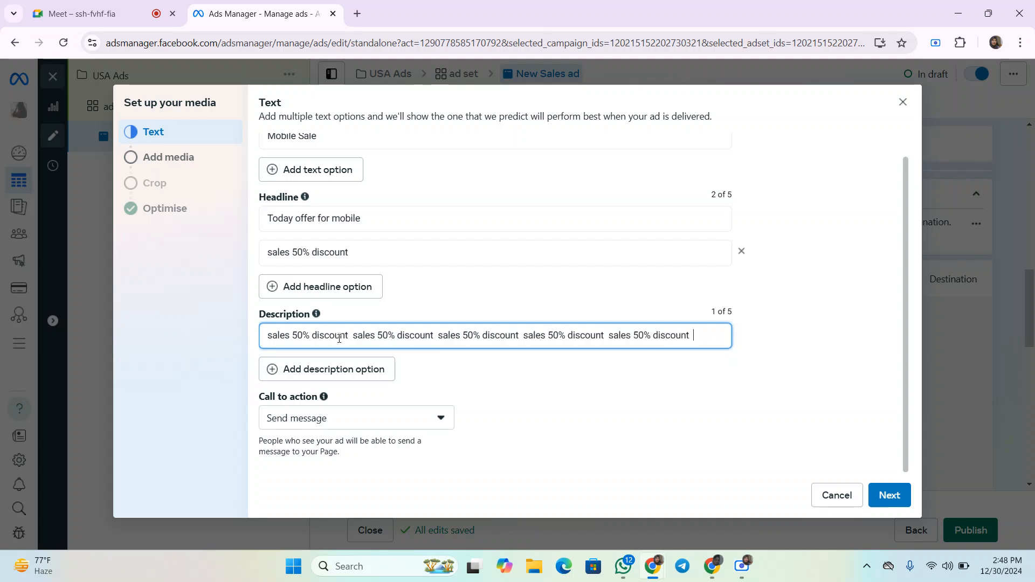
{"action": "key", "text": "ctrl+a"}
{"action": "key", "text": "ctrl+v"}
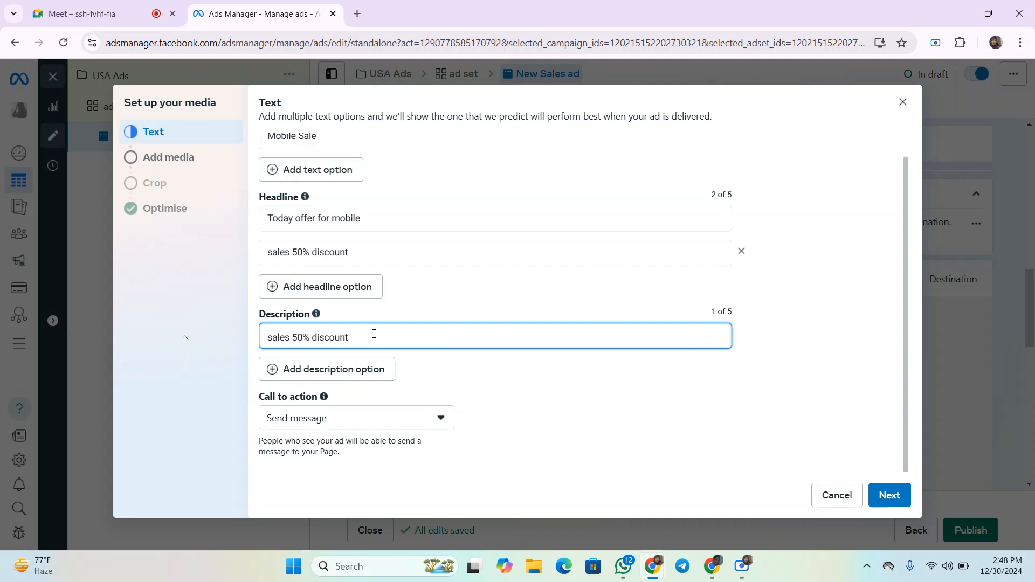
{"action": "key", "text": "ctrl+v"}
{"action": "key", "text": "ctrl+v"}
{"action": "key", "text": "ctrl+v"}
{"action": "key", "text": "ctrl+v"}
{"action": "key", "text": "ctrl+v"}
{"action": "key", "text": "ctrl+v"}
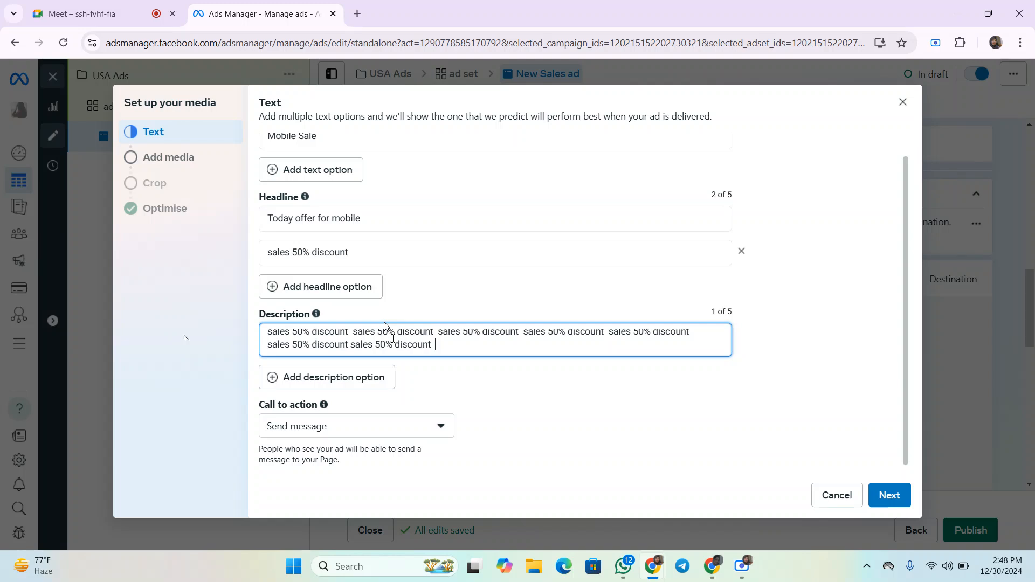
{"action": "left_click", "coordinate": [355, 374]}
{"action": "left_click", "coordinate": [381, 369]}
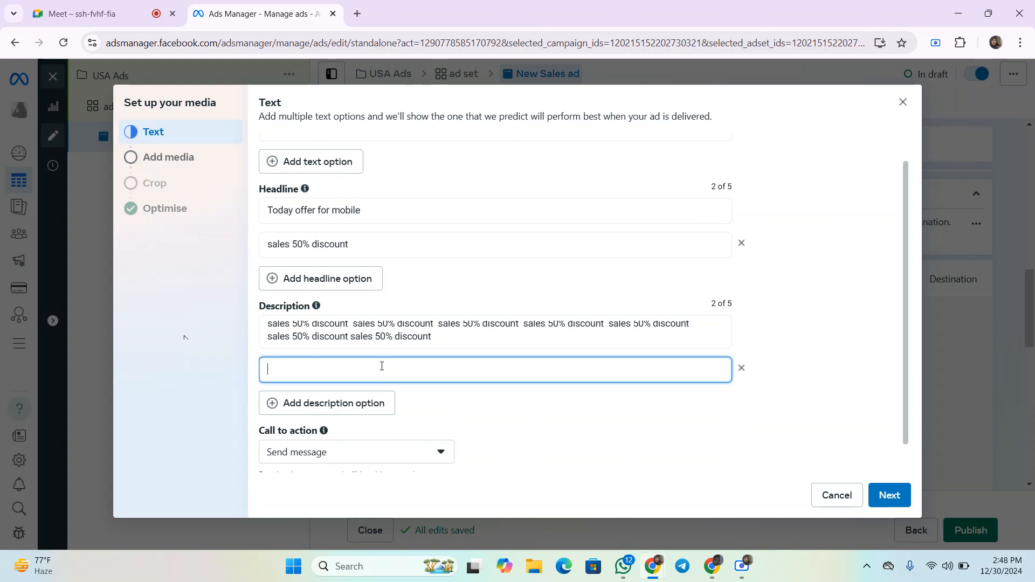
{"action": "left_click", "coordinate": [522, 419]}
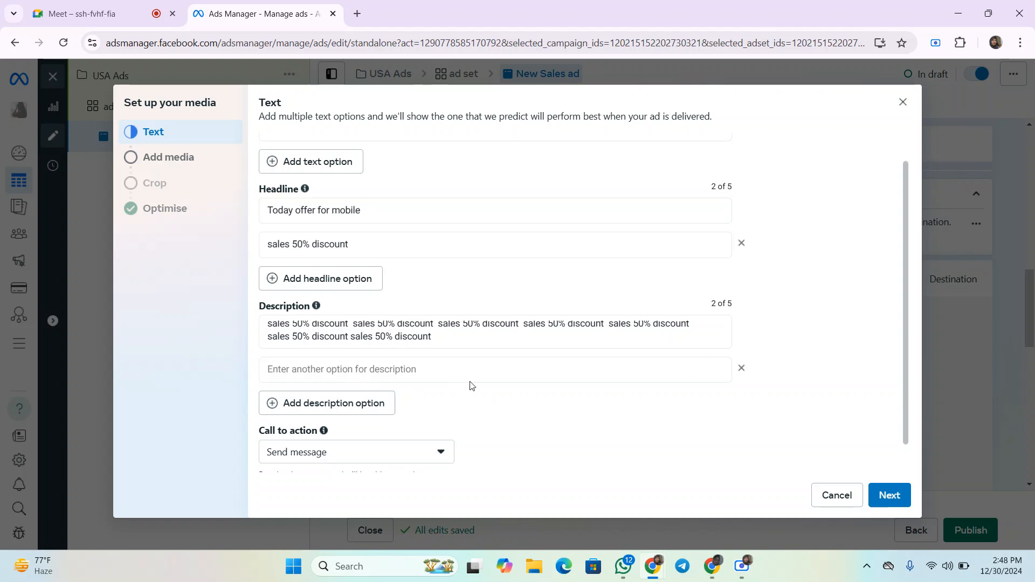
{"action": "left_click", "coordinate": [741, 368]}
{"action": "left_click", "coordinate": [491, 365]}
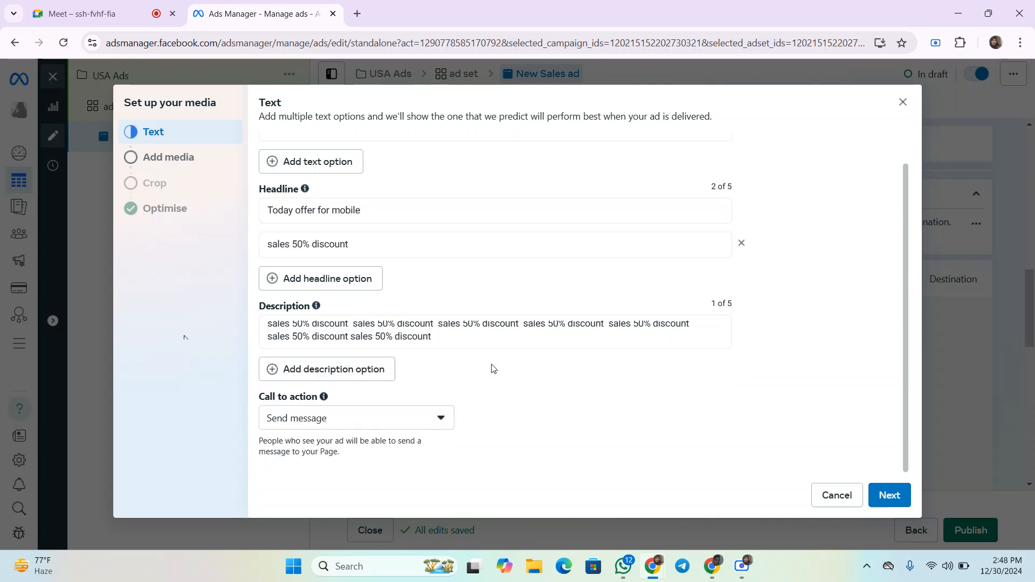
- Keep Send message as the call to action and continue to media selection
{"action": "left_click", "coordinate": [428, 420]}
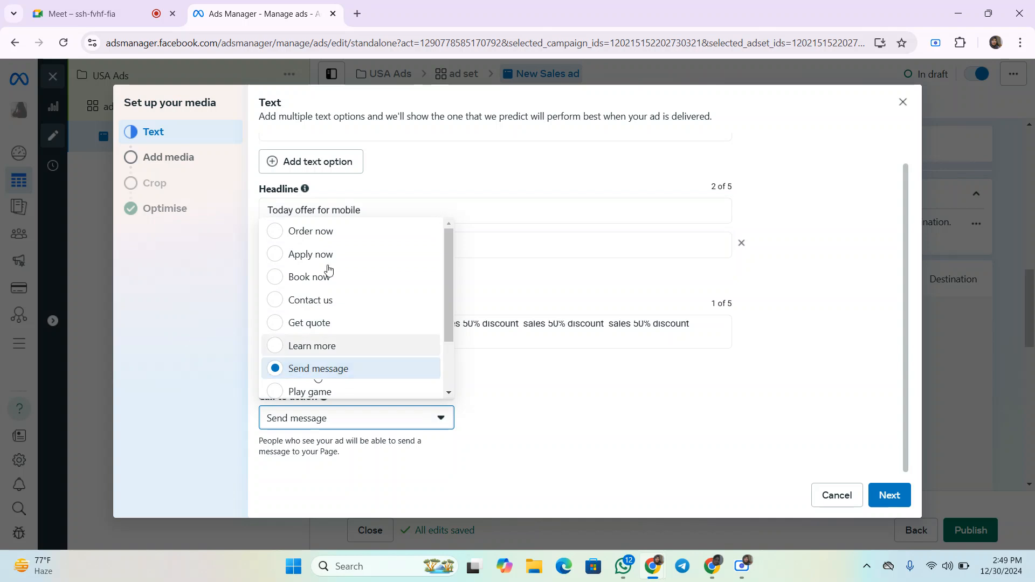
{"action": "left_click", "coordinate": [313, 371]}
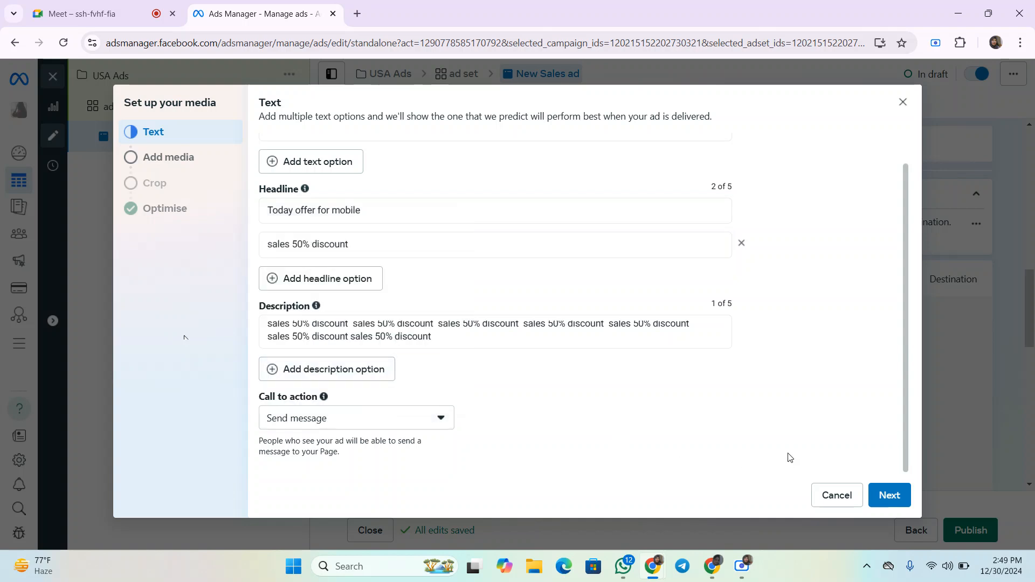
{"action": "left_click", "coordinate": [887, 493]}
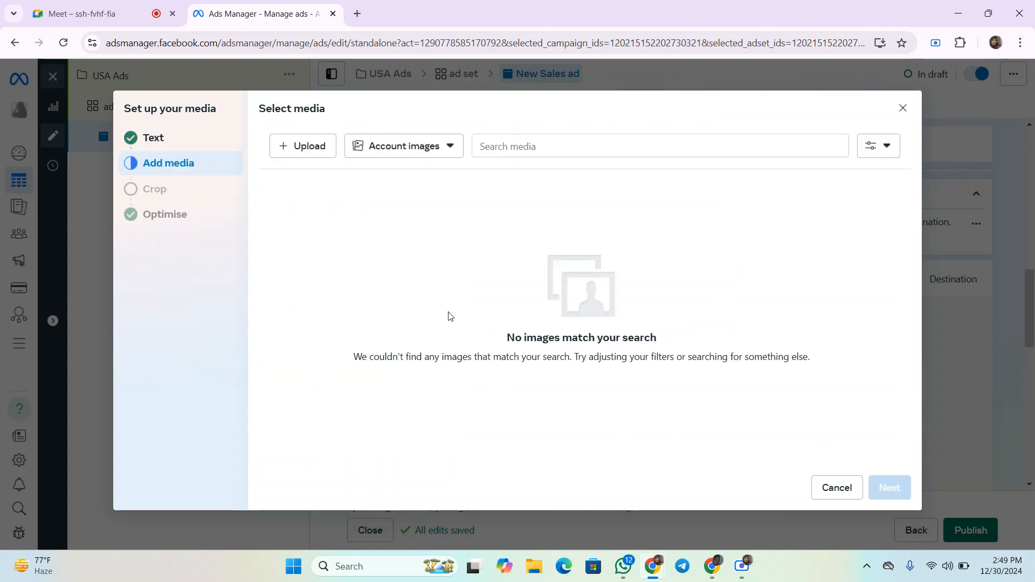
- Upload Screenshot_2 from the Desktop as the ad image and continue to cropping
{"action": "left_click", "coordinate": [303, 152]}
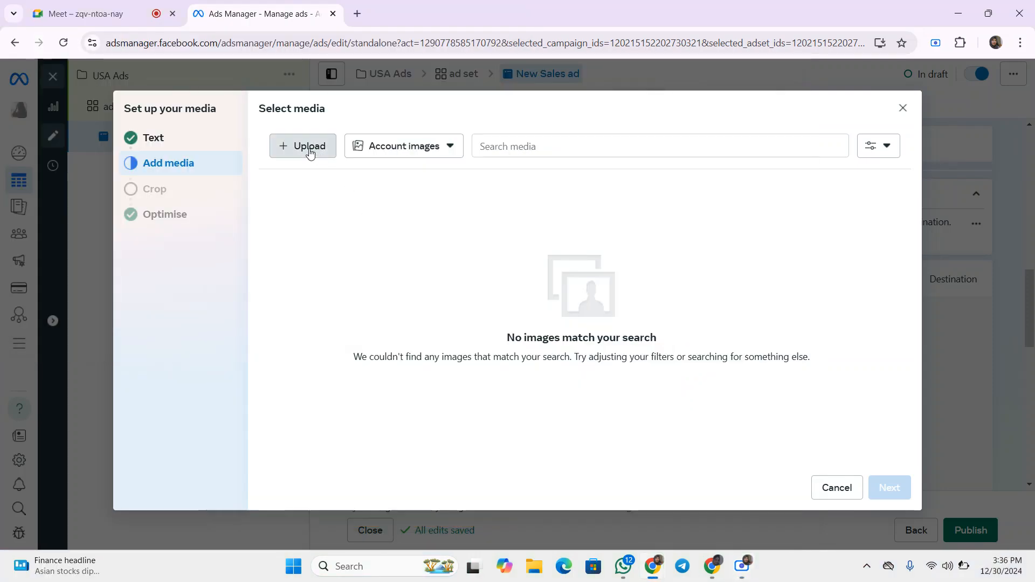
{"action": "left_click", "coordinate": [310, 153]}
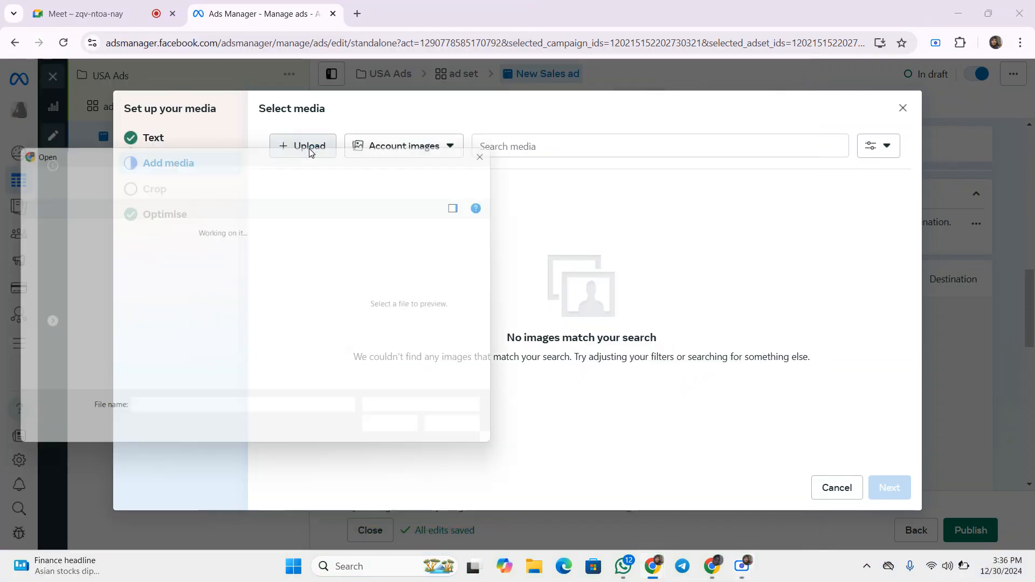
{"action": "scroll", "coordinate": [207, 310], "scroll_direction": "down", "scroll_amount": 3}
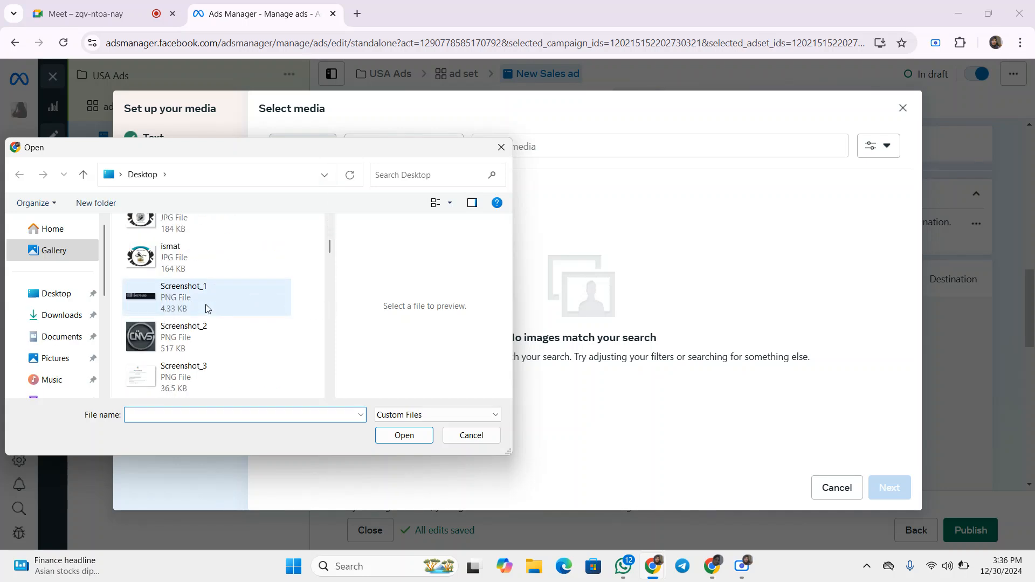
{"action": "left_click", "coordinate": [151, 340]}
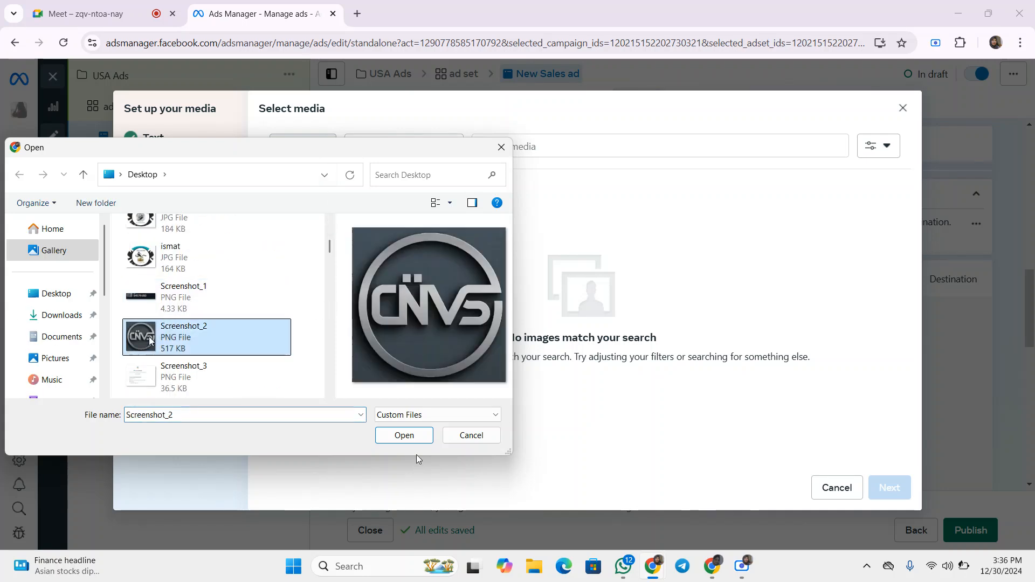
{"action": "left_click", "coordinate": [405, 438]}
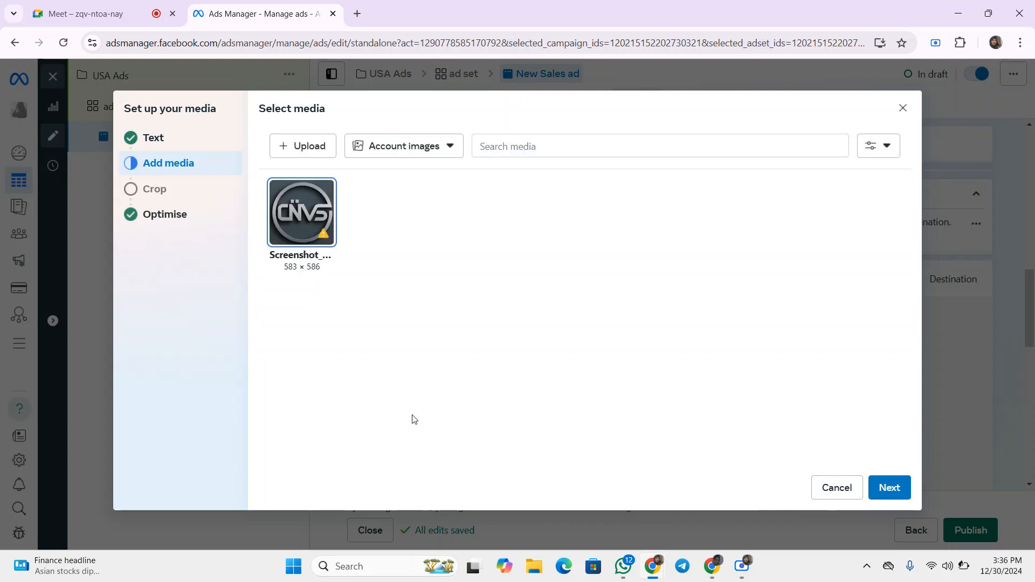
{"action": "mouse_move", "coordinate": [326, 229]}
{"action": "left_click", "coordinate": [889, 488]}
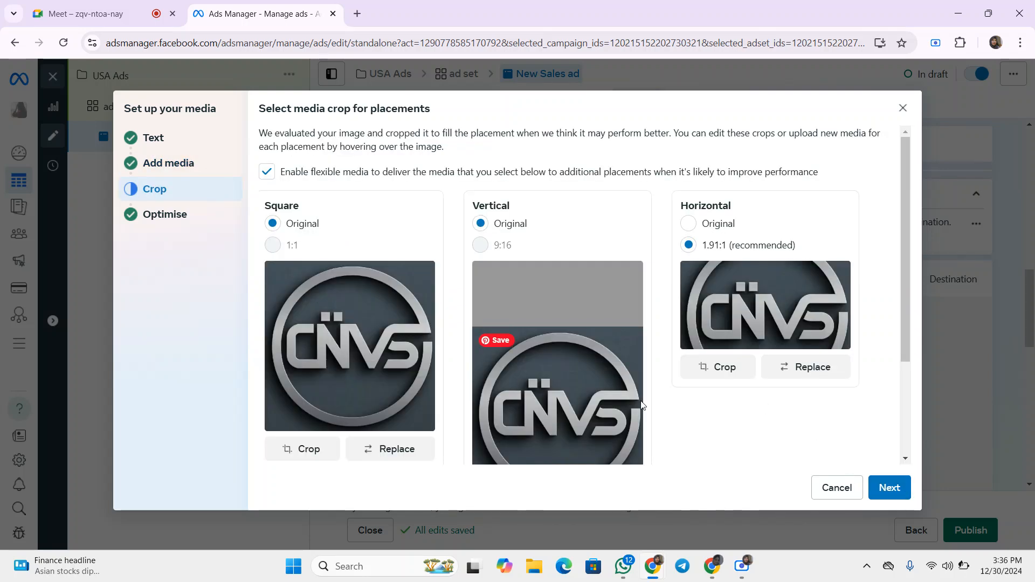
- Set the horizontal placement crop to Original
{"action": "scroll", "coordinate": [449, 325], "scroll_direction": "down", "scroll_amount": 1}
{"action": "scroll", "coordinate": [450, 324], "scroll_direction": "up", "scroll_amount": 1}
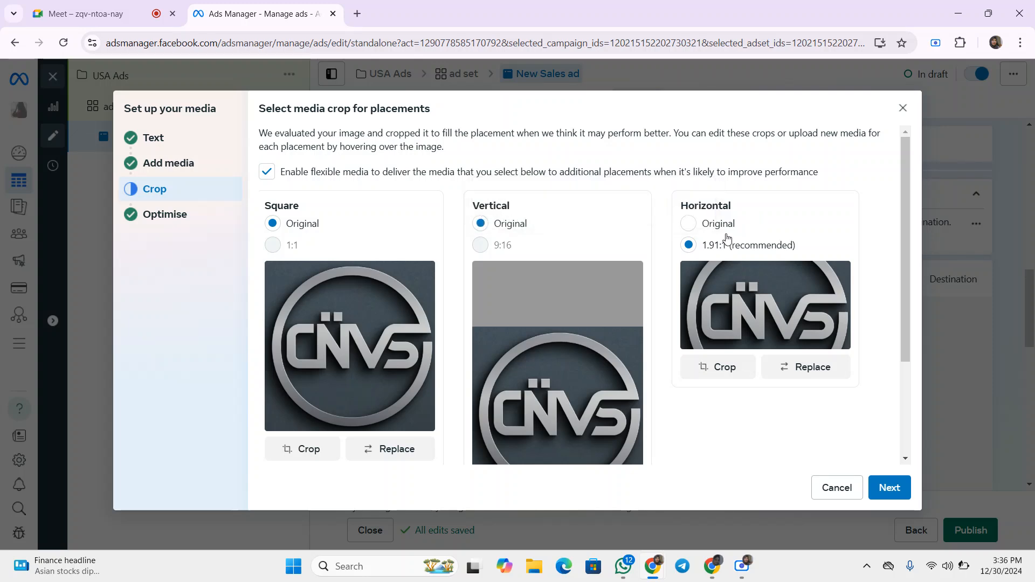
{"action": "scroll", "coordinate": [577, 353], "scroll_direction": "down", "scroll_amount": 1}
{"action": "scroll", "coordinate": [577, 351], "scroll_direction": "down", "scroll_amount": 3}
{"action": "scroll", "coordinate": [576, 351], "scroll_direction": "up", "scroll_amount": 5}
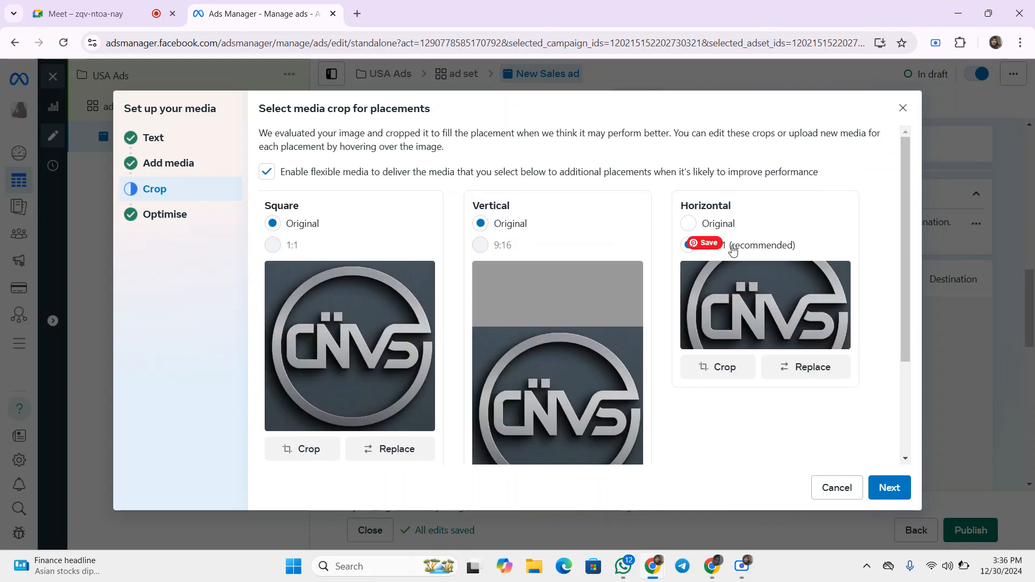
{"action": "left_click", "coordinate": [724, 224]}
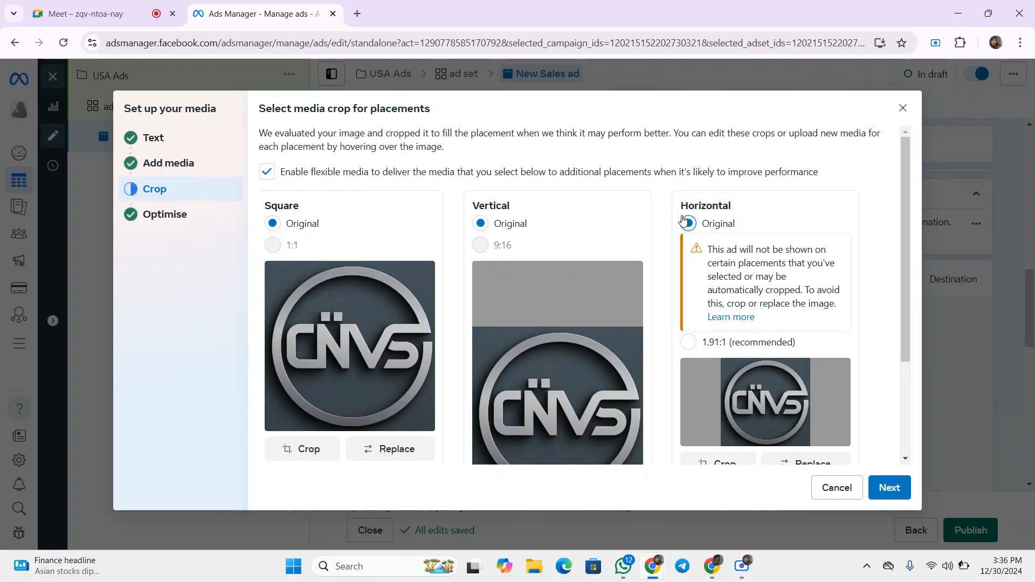
- Set the horizontal placement crop to 1.91:1 and finish the media setup, keeping the default creative enhancements
{"action": "left_click", "coordinate": [724, 344]}
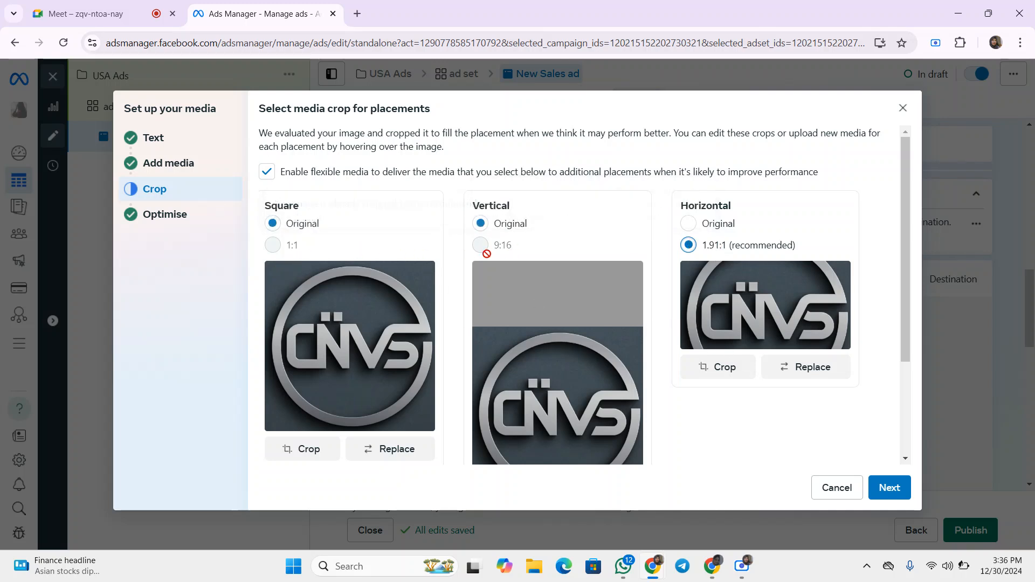
{"action": "scroll", "coordinate": [570, 361], "scroll_direction": "down", "scroll_amount": 3}
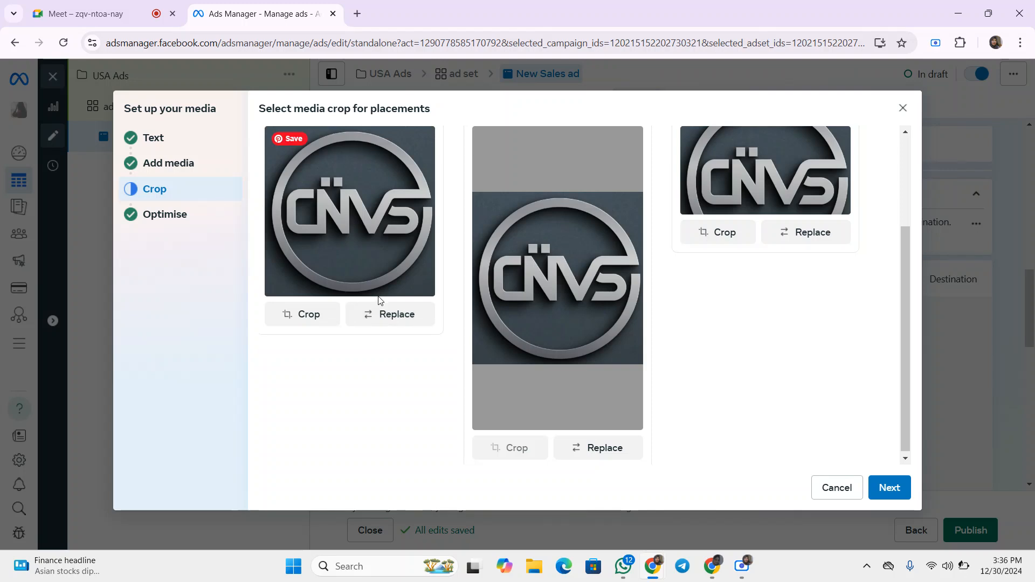
{"action": "left_click", "coordinate": [890, 489]}
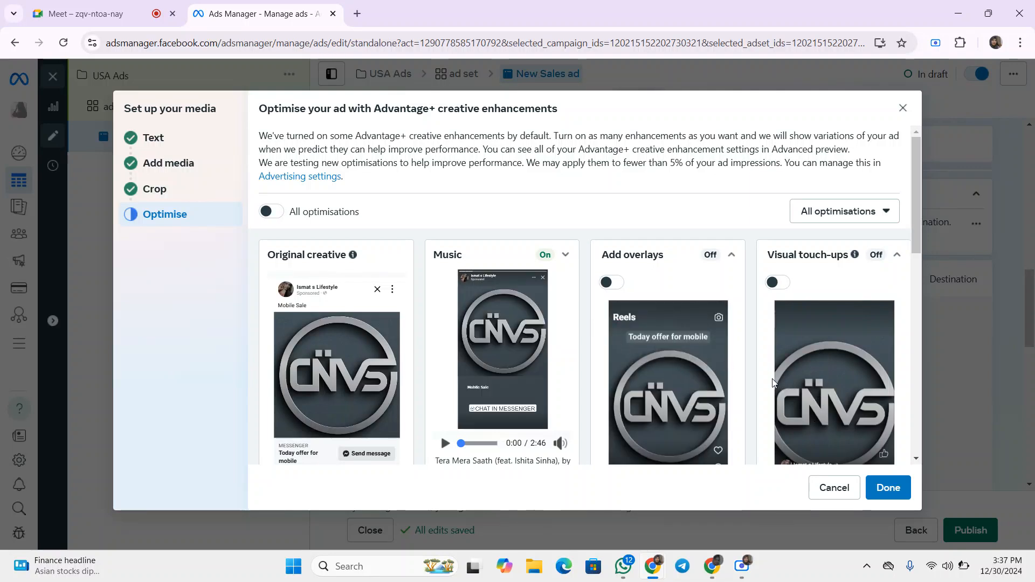
{"action": "scroll", "coordinate": [830, 431], "scroll_direction": "down", "scroll_amount": 3}
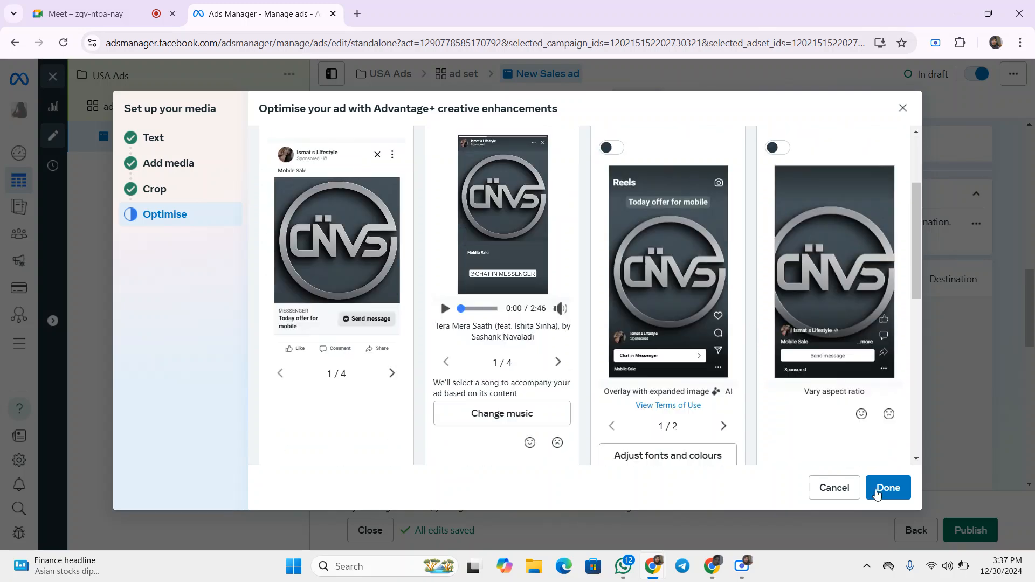
{"action": "left_click", "coordinate": [888, 488]}
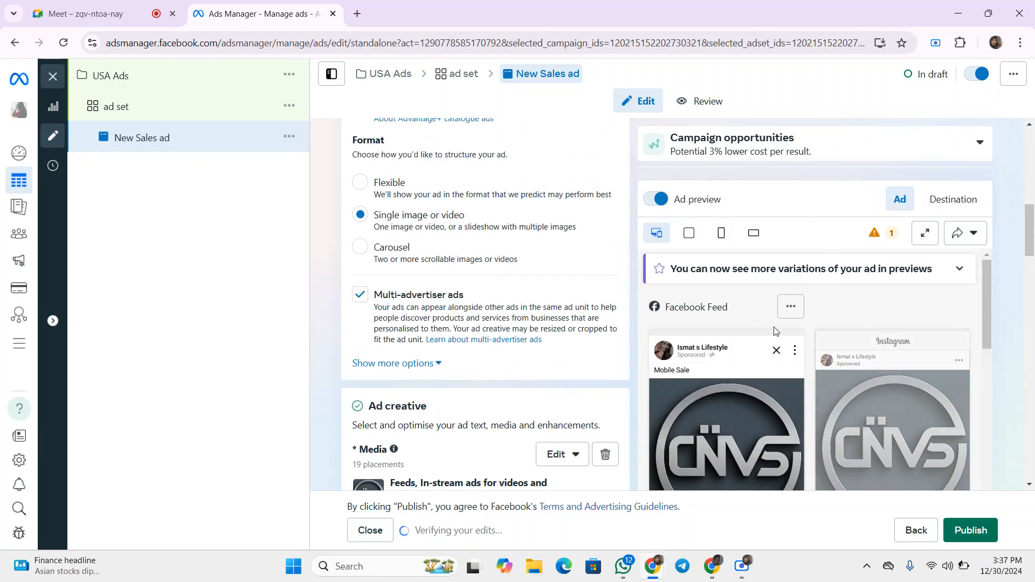
- Append Discount offer to the ad's primary text
{"action": "scroll", "coordinate": [766, 329], "scroll_direction": "down", "scroll_amount": 2}
{"action": "scroll", "coordinate": [722, 318], "scroll_direction": "up", "scroll_amount": 1}
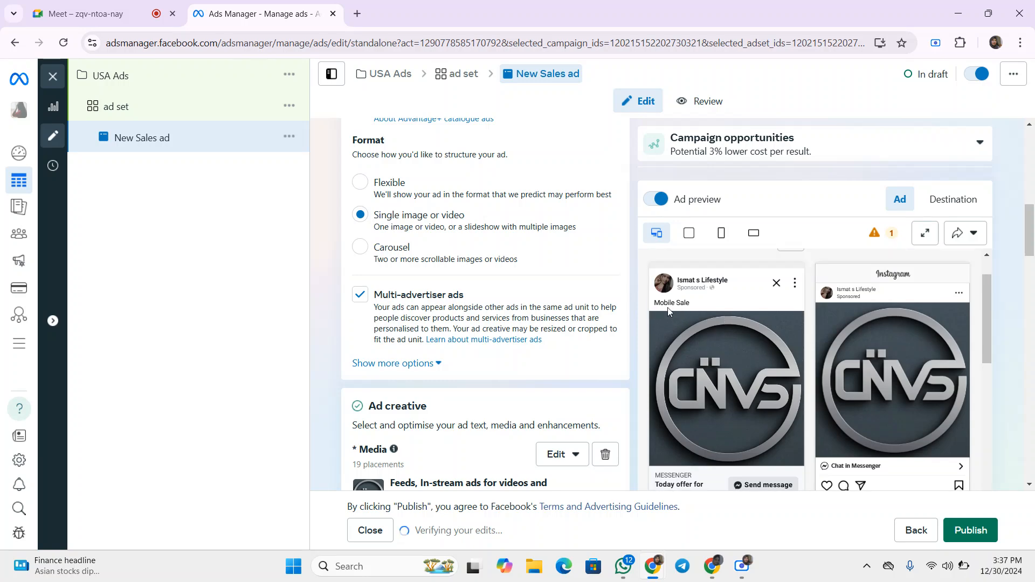
{"action": "scroll", "coordinate": [706, 344], "scroll_direction": "down", "scroll_amount": 1}
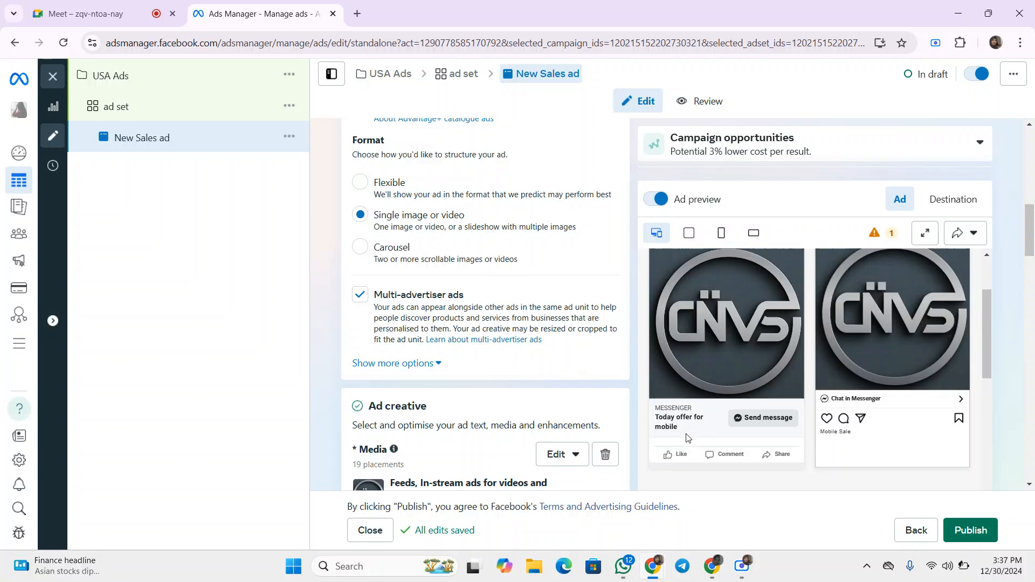
{"action": "scroll", "coordinate": [529, 356], "scroll_direction": "down", "scroll_amount": 3}
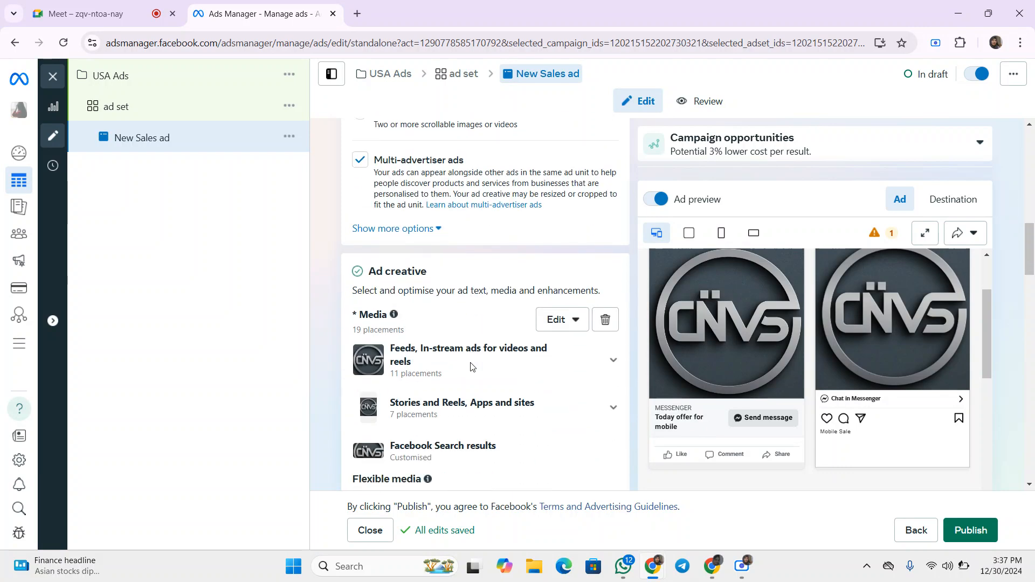
{"action": "scroll", "coordinate": [458, 334], "scroll_direction": "down", "scroll_amount": 3}
{"action": "scroll", "coordinate": [488, 361], "scroll_direction": "down", "scroll_amount": 4}
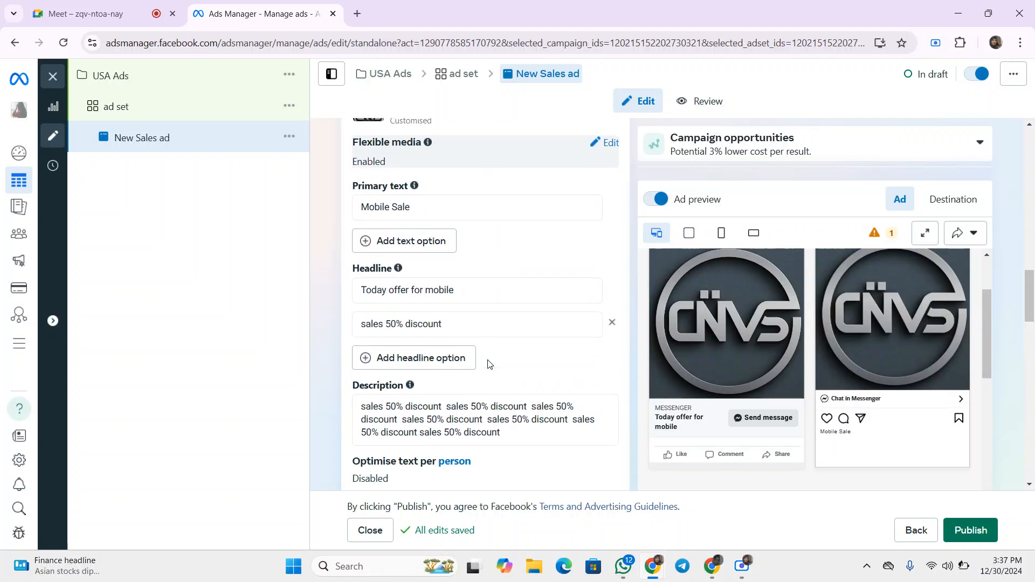
{"action": "left_click", "coordinate": [416, 204]}
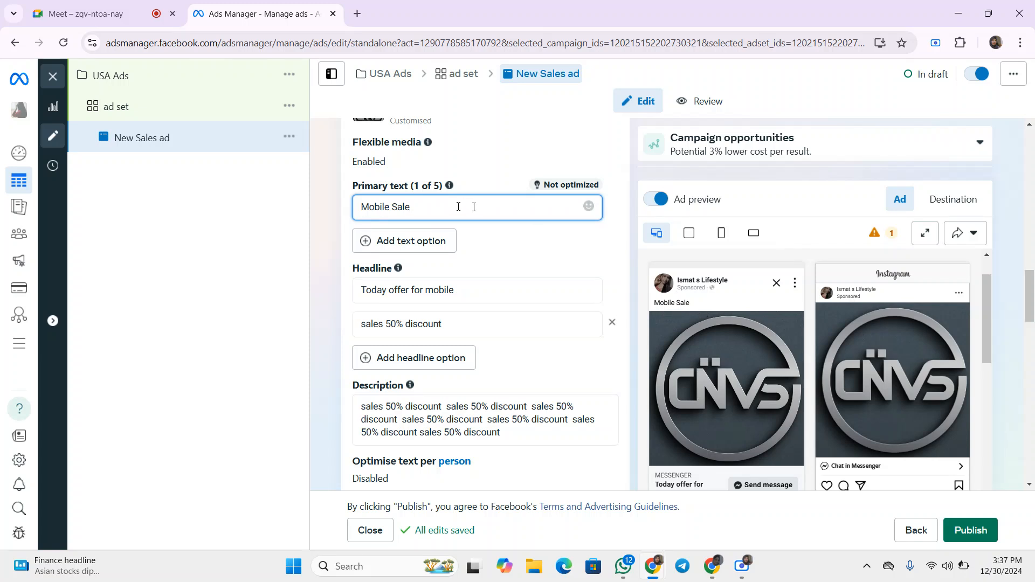
{"action": "type", "text": "Dis"}
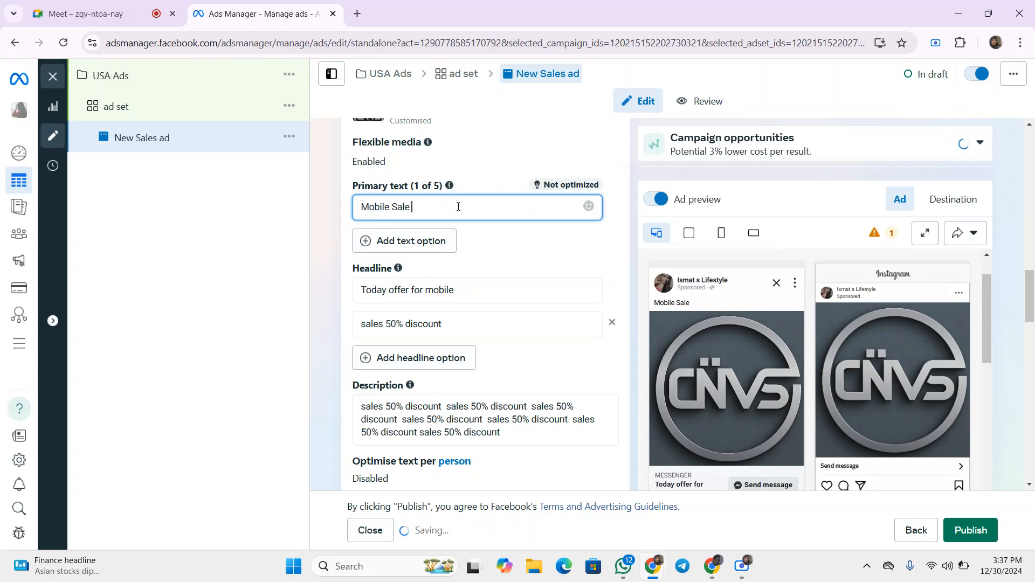
{"action": "type", "text": "co"}
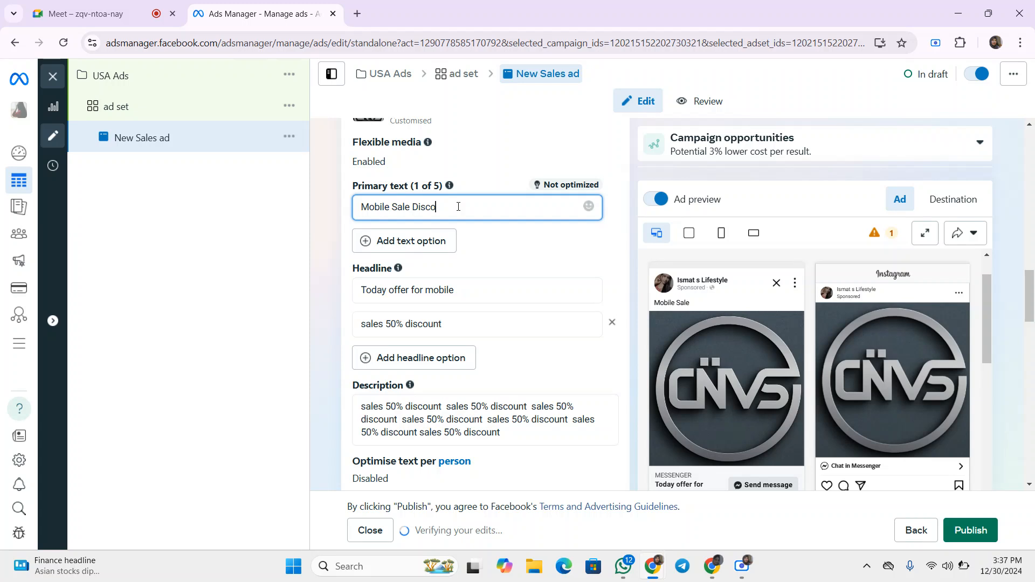
{"action": "type", "text": "unt "}
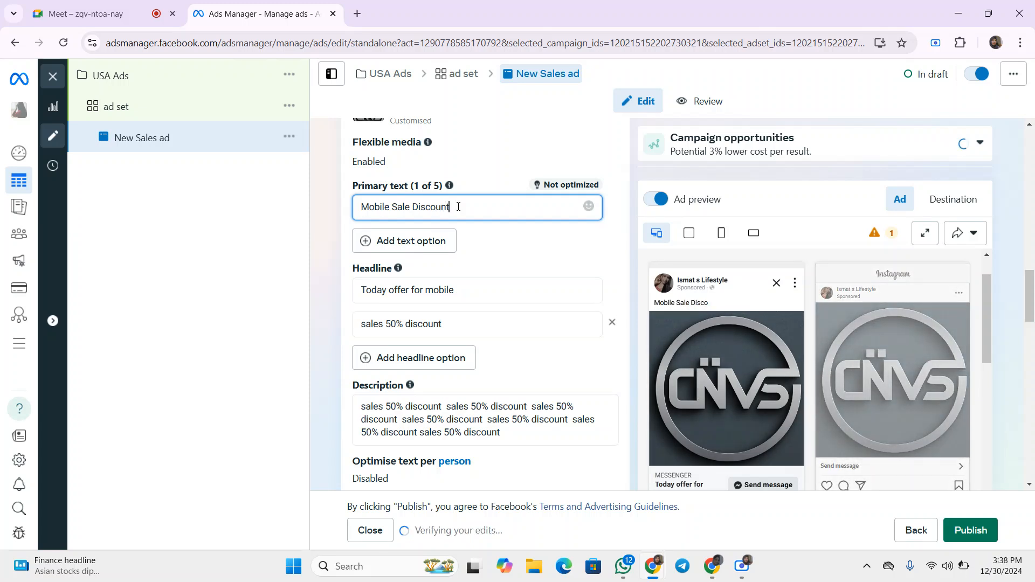
{"action": "type", "text": "offer"}
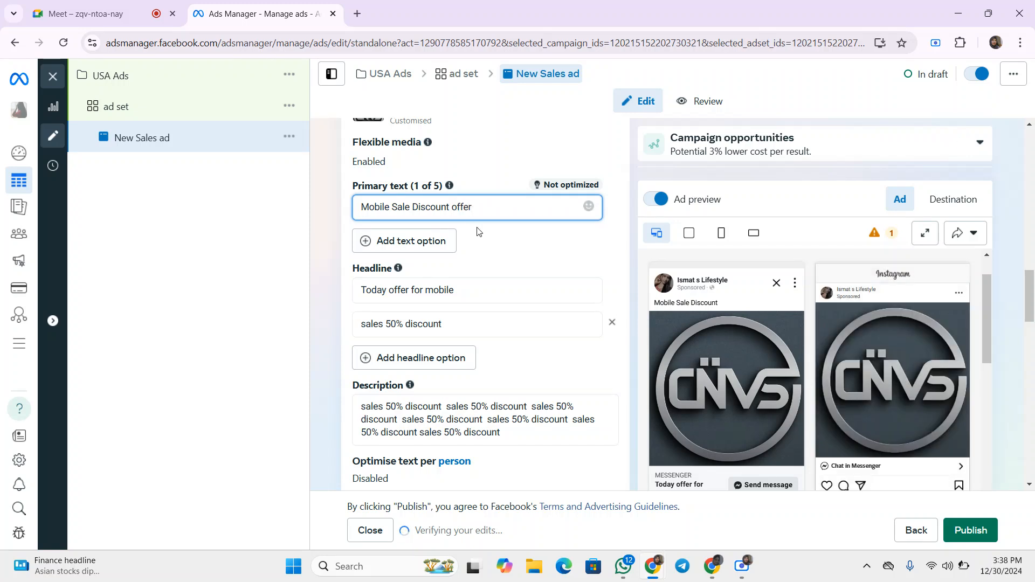
{"action": "left_click", "coordinate": [477, 227]}
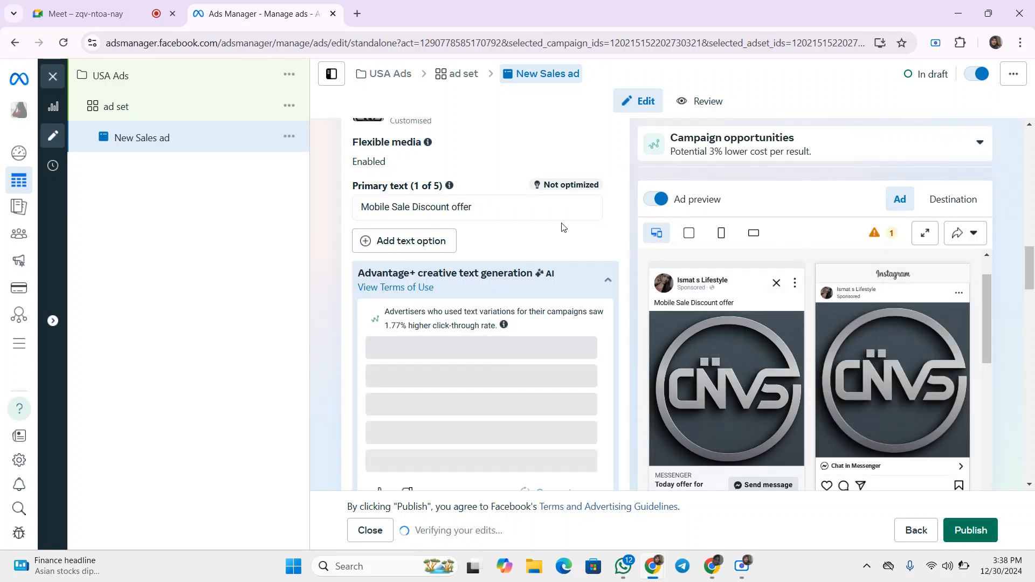
- Replace the primary text with 3Pic Offer
{"action": "triple_click", "coordinate": [508, 208]}
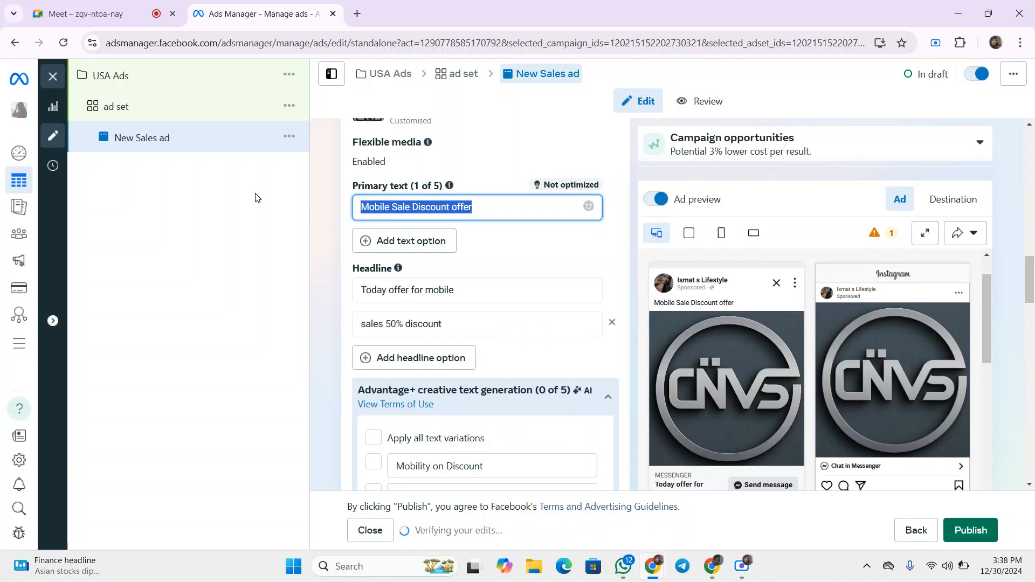
{"action": "type", "text": "3Pic"}
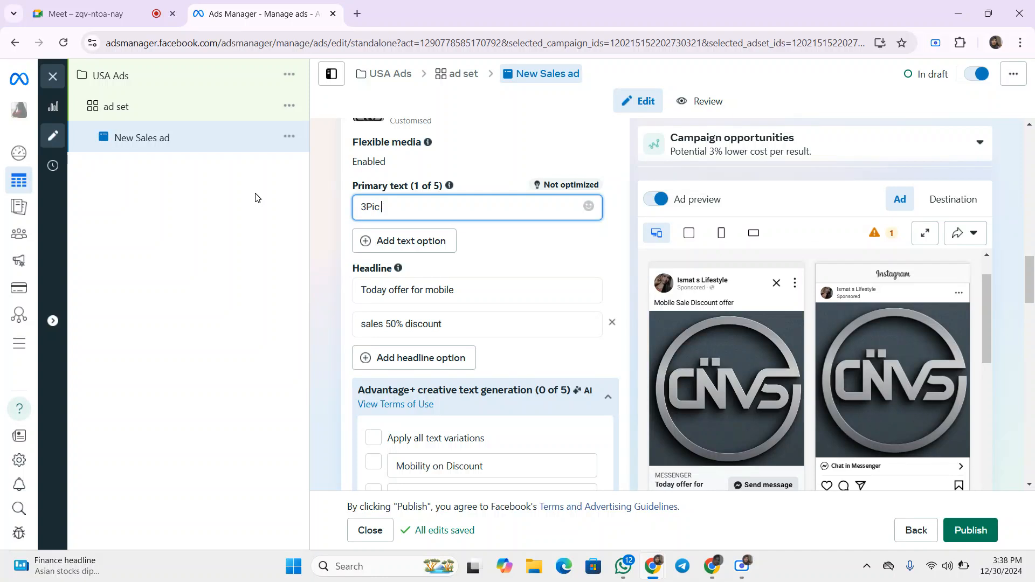
{"action": "type", "text": " Offer"}
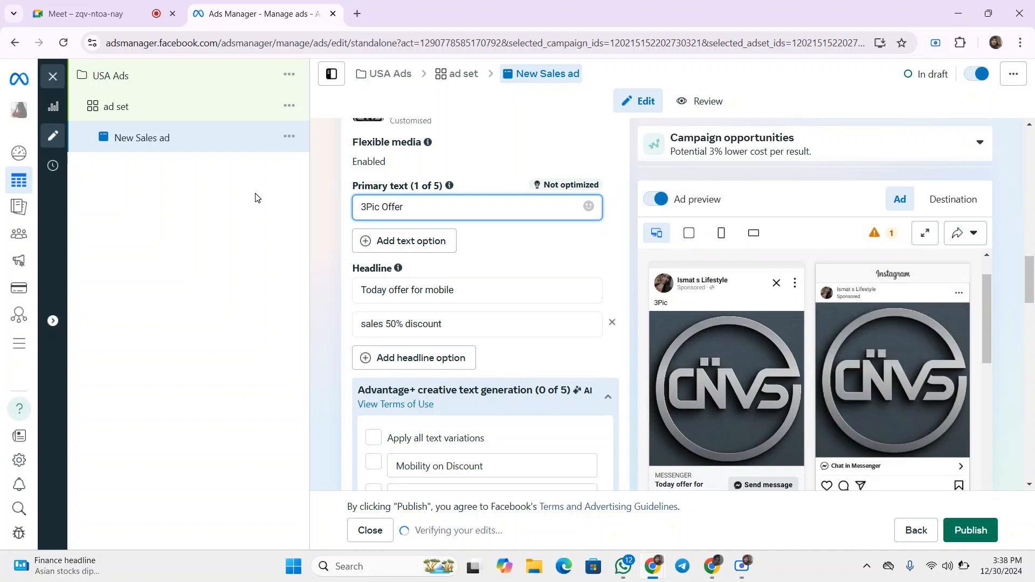
{"action": "left_click", "coordinate": [321, 214]}
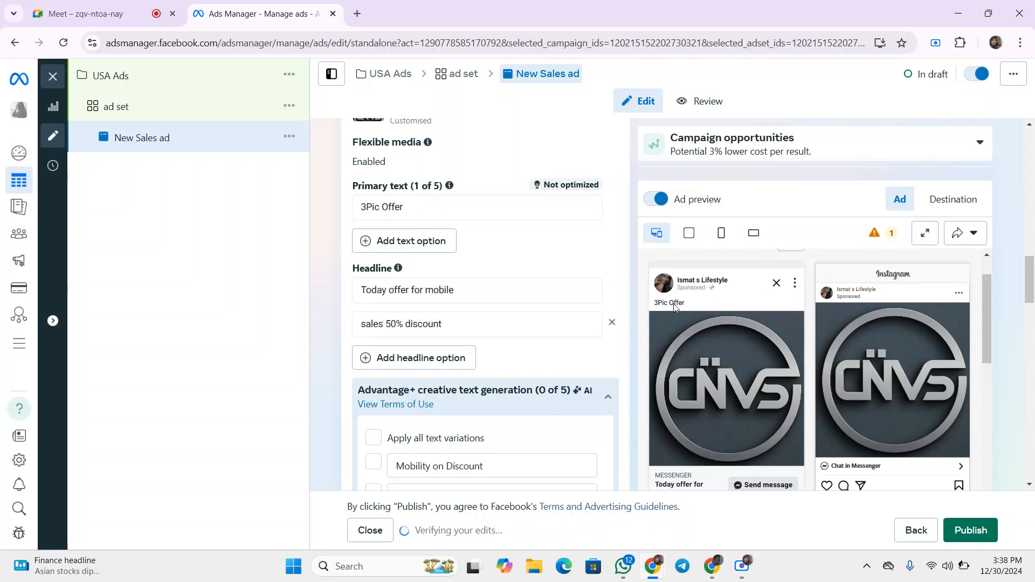
- Change the call to action to Order now
{"action": "left_click", "coordinate": [475, 289]}
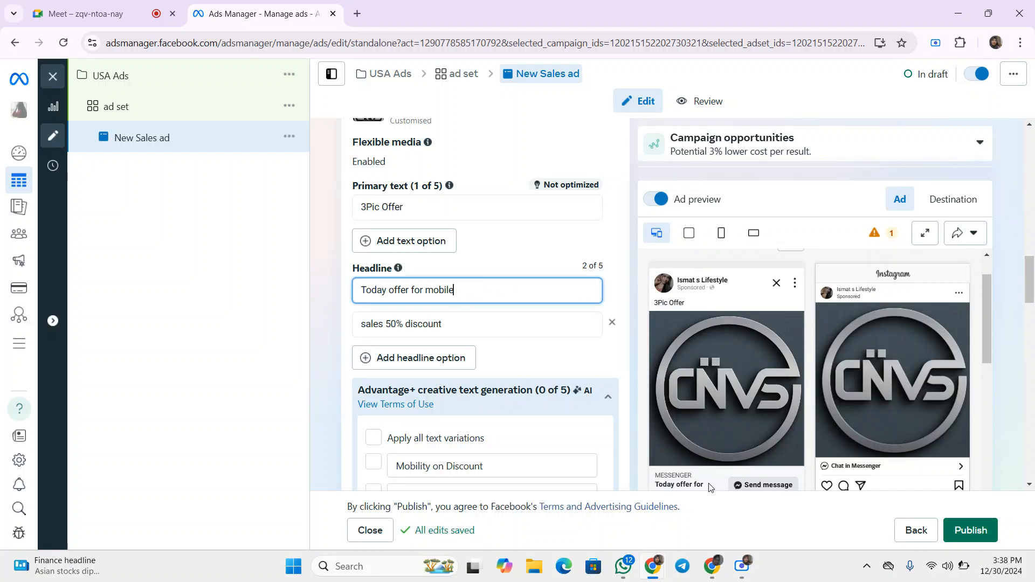
{"action": "scroll", "coordinate": [692, 434], "scroll_direction": "down", "scroll_amount": 1}
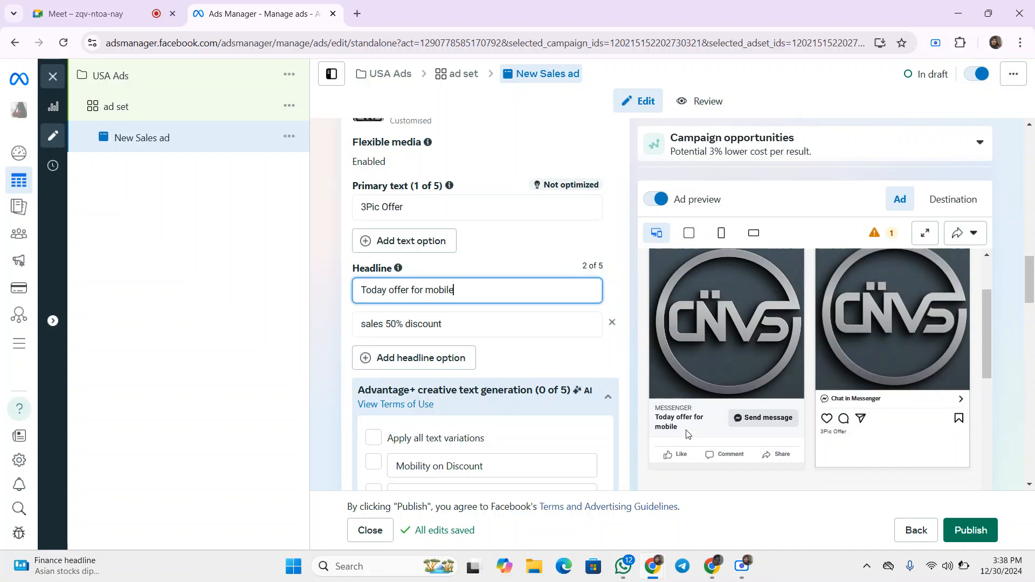
{"action": "scroll", "coordinate": [768, 400], "scroll_direction": "down", "scroll_amount": 2}
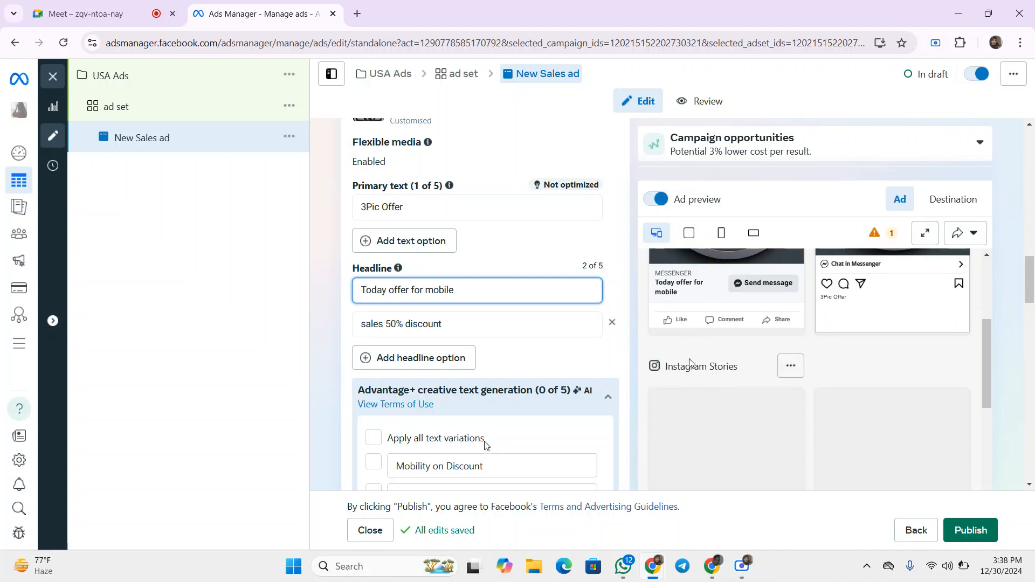
{"action": "scroll", "coordinate": [460, 355], "scroll_direction": "down", "scroll_amount": 1}
{"action": "scroll", "coordinate": [491, 380], "scroll_direction": "down", "scroll_amount": 1}
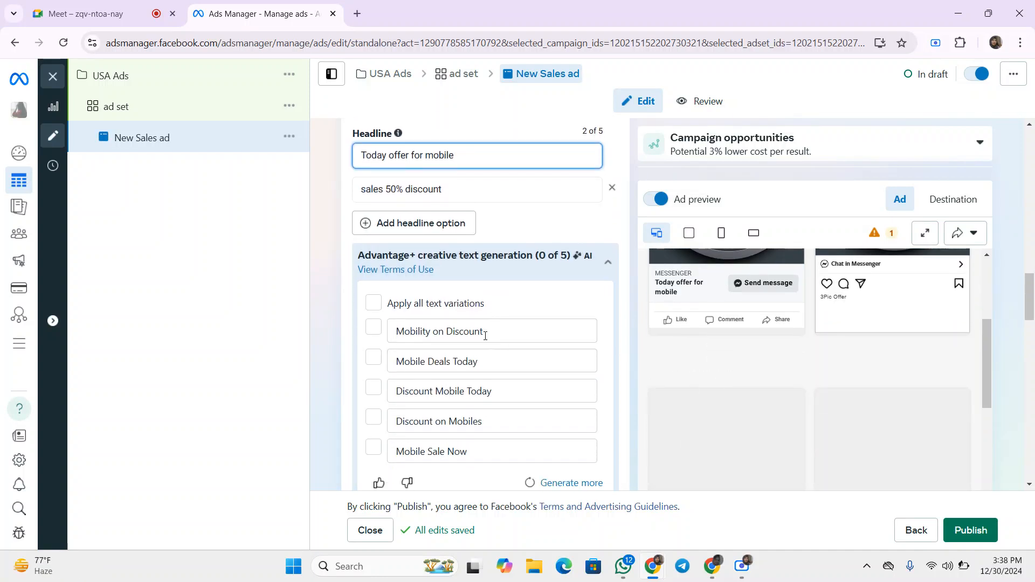
{"action": "scroll", "coordinate": [465, 307], "scroll_direction": "down", "scroll_amount": 2}
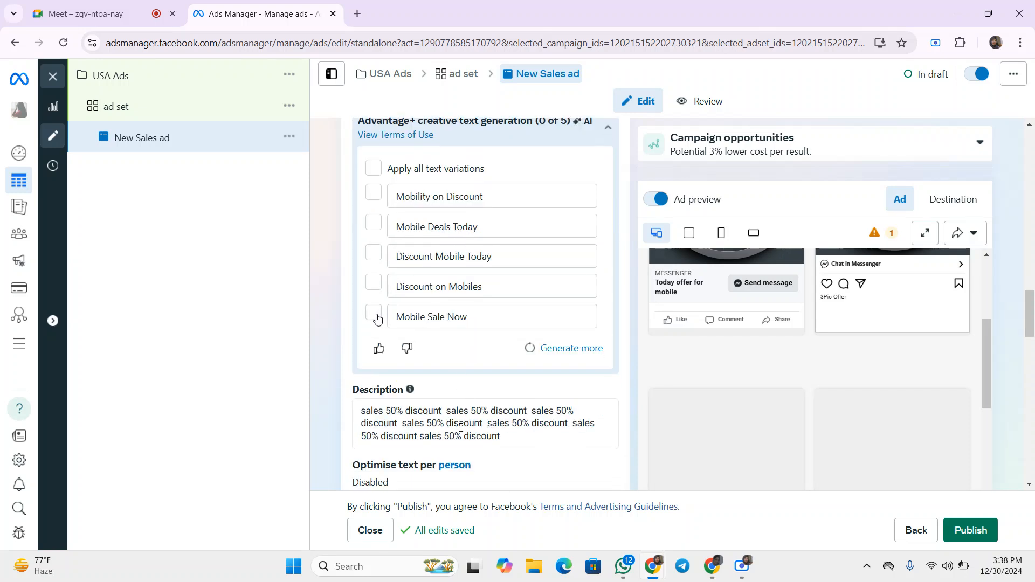
{"action": "scroll", "coordinate": [464, 420], "scroll_direction": "down", "scroll_amount": 2}
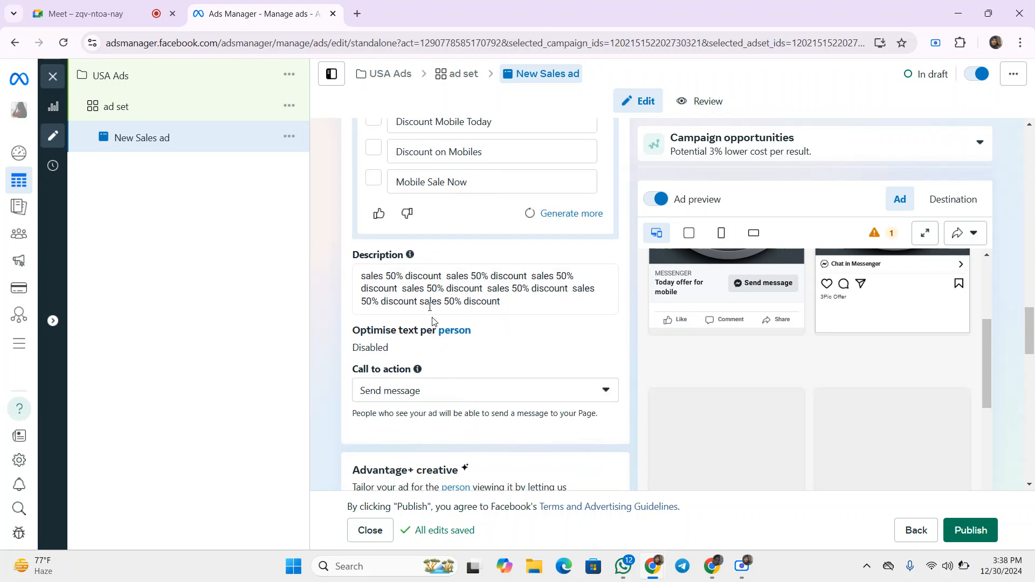
{"action": "scroll", "coordinate": [429, 306], "scroll_direction": "down", "scroll_amount": 1}
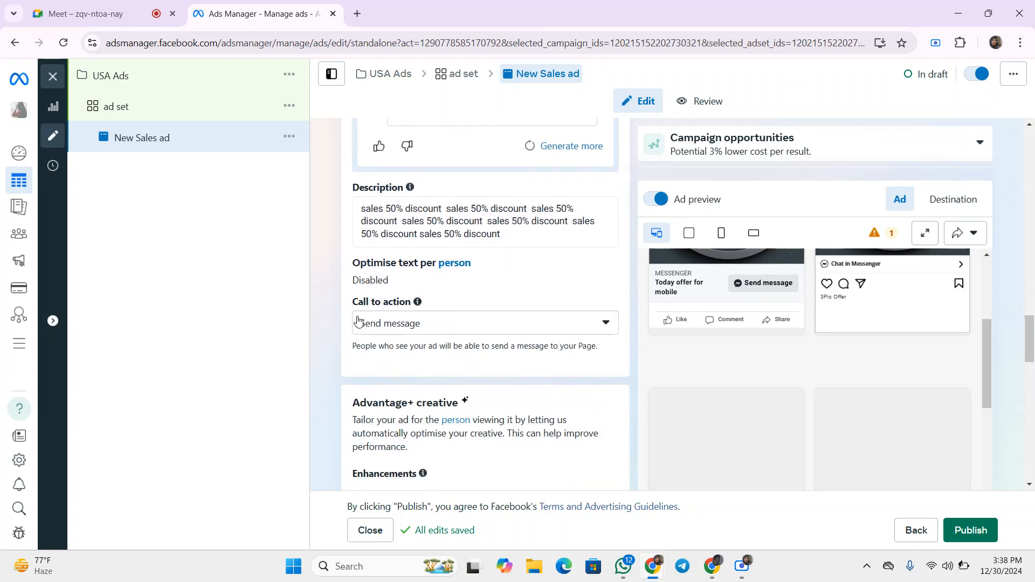
{"action": "left_click", "coordinate": [421, 324]}
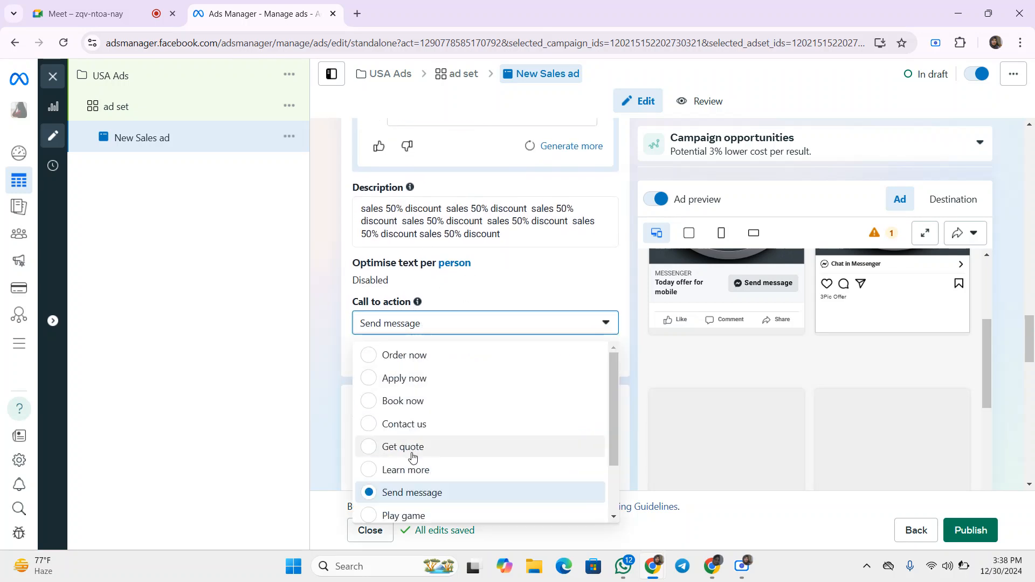
{"action": "left_click", "coordinate": [324, 307]}
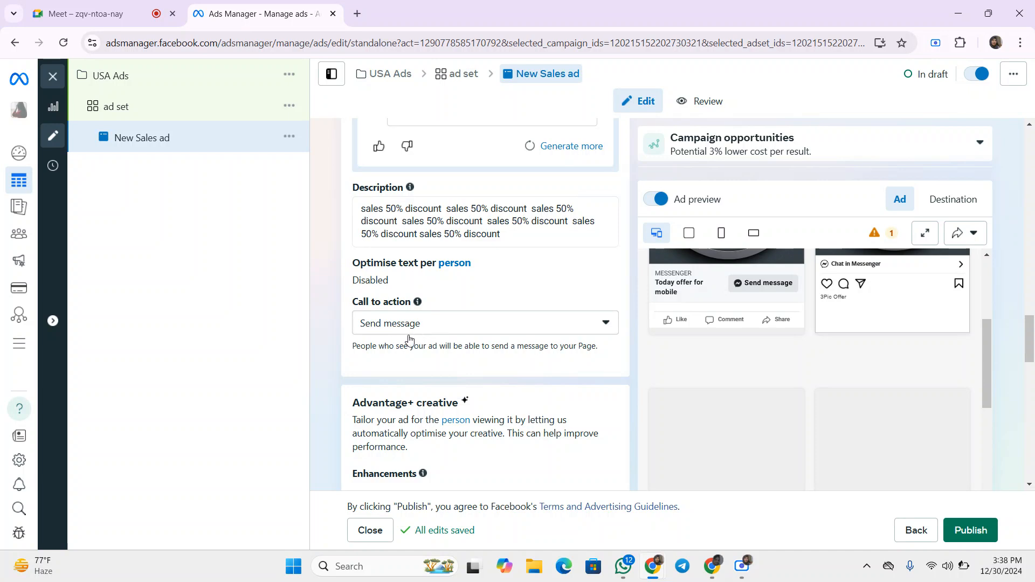
{"action": "left_click", "coordinate": [429, 326]}
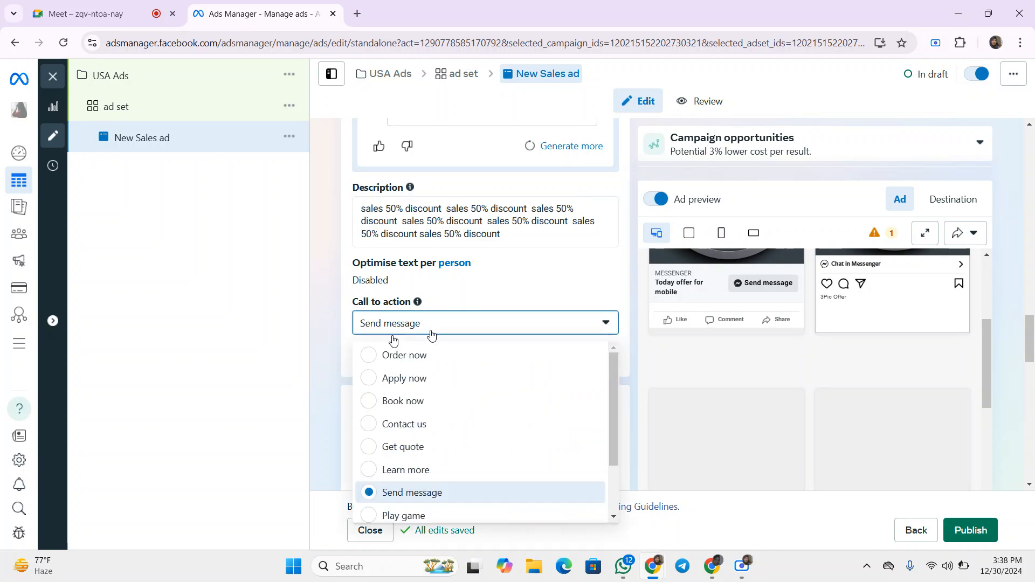
{"action": "left_click", "coordinate": [412, 356]}
- Set the call to action back to Send message
{"action": "scroll", "coordinate": [778, 408], "scroll_direction": "up", "scroll_amount": 1}
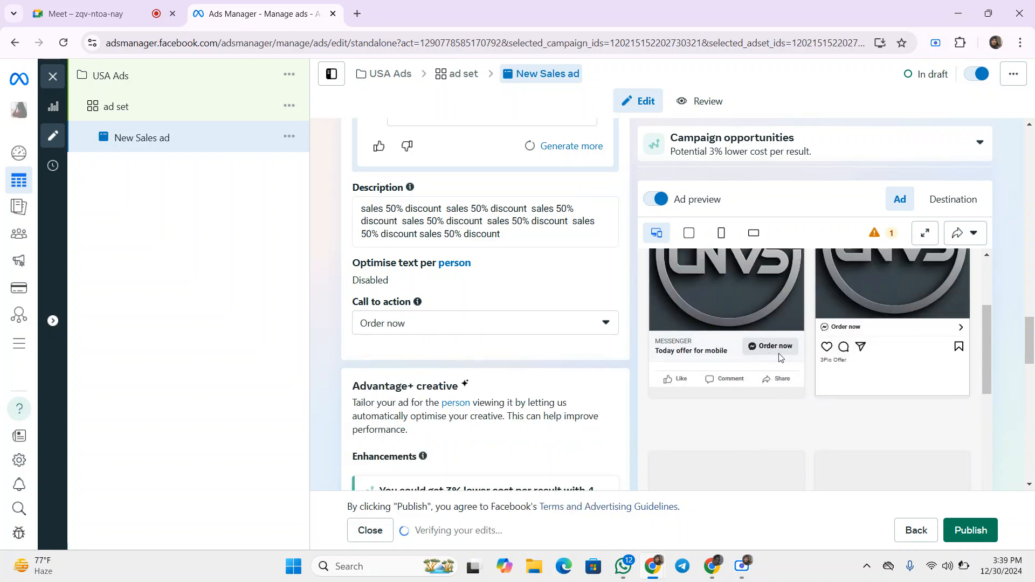
{"action": "left_click", "coordinate": [420, 330]}
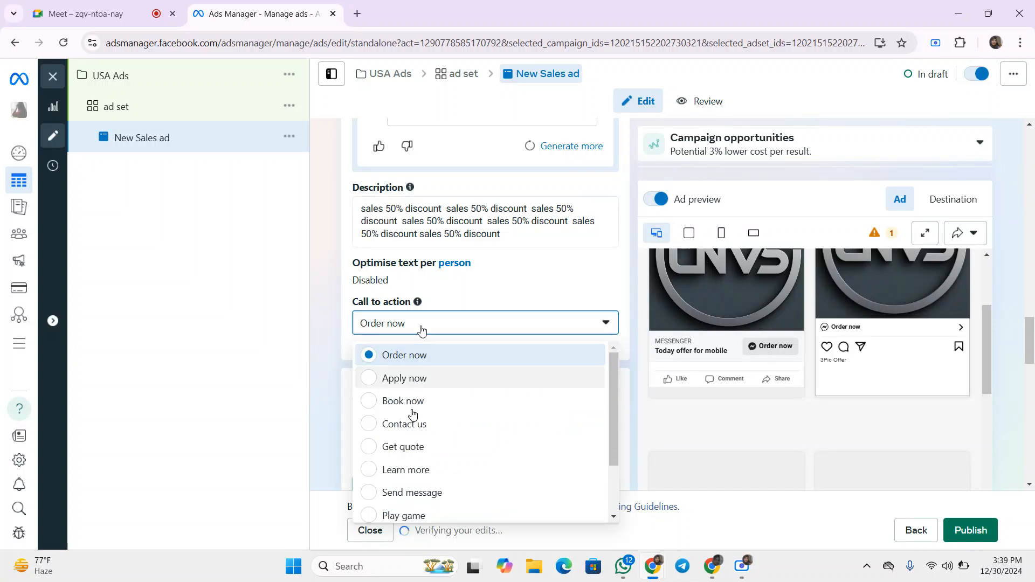
{"action": "left_click", "coordinate": [403, 492]}
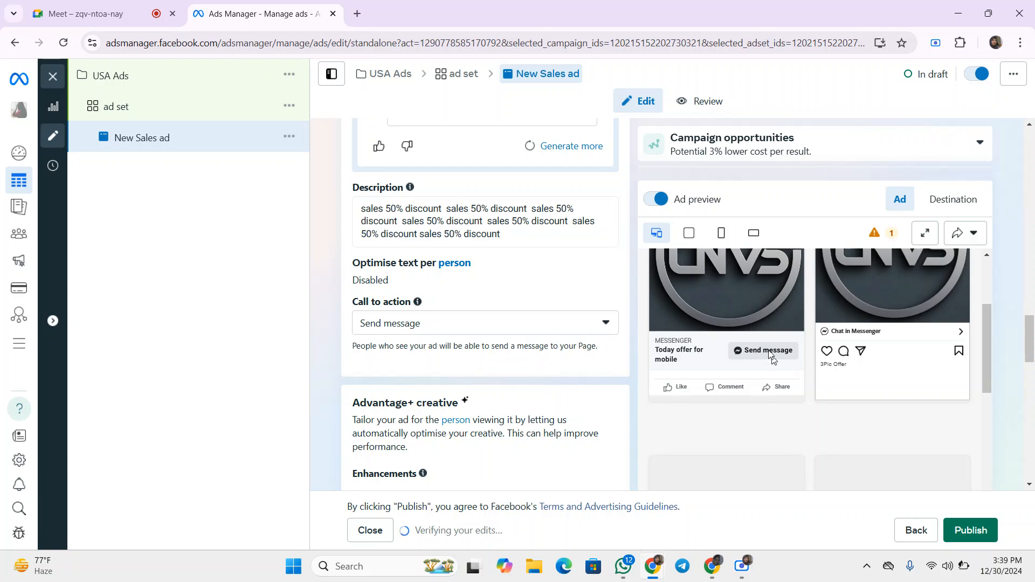
- Review the destination message template and tracking sections of the ad
{"action": "scroll", "coordinate": [512, 351], "scroll_direction": "down", "scroll_amount": 6}
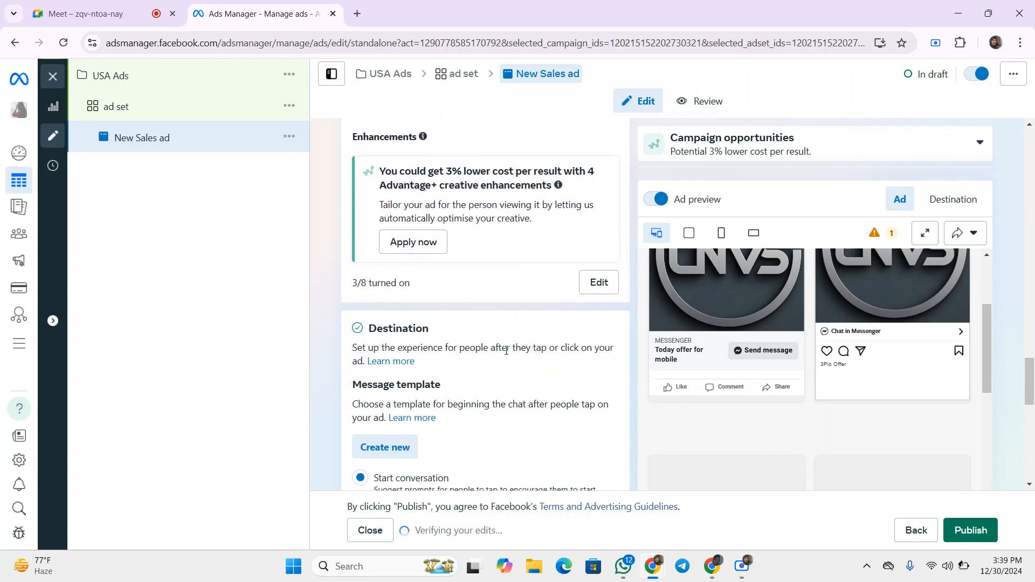
{"action": "scroll", "coordinate": [484, 333], "scroll_direction": "down", "scroll_amount": 5}
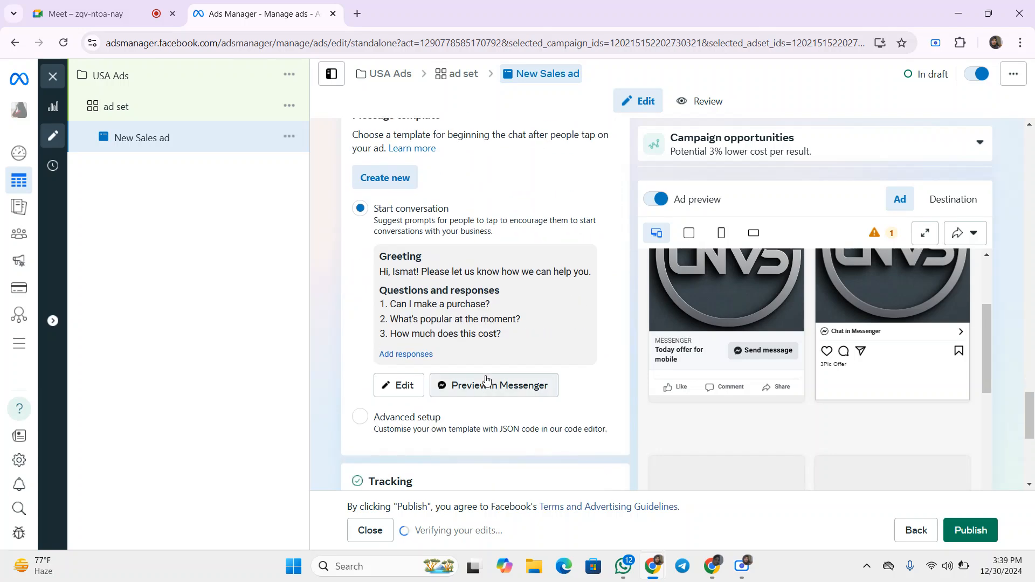
{"action": "scroll", "coordinate": [487, 361], "scroll_direction": "down", "scroll_amount": 1}
{"action": "scroll", "coordinate": [486, 362], "scroll_direction": "down", "scroll_amount": 2}
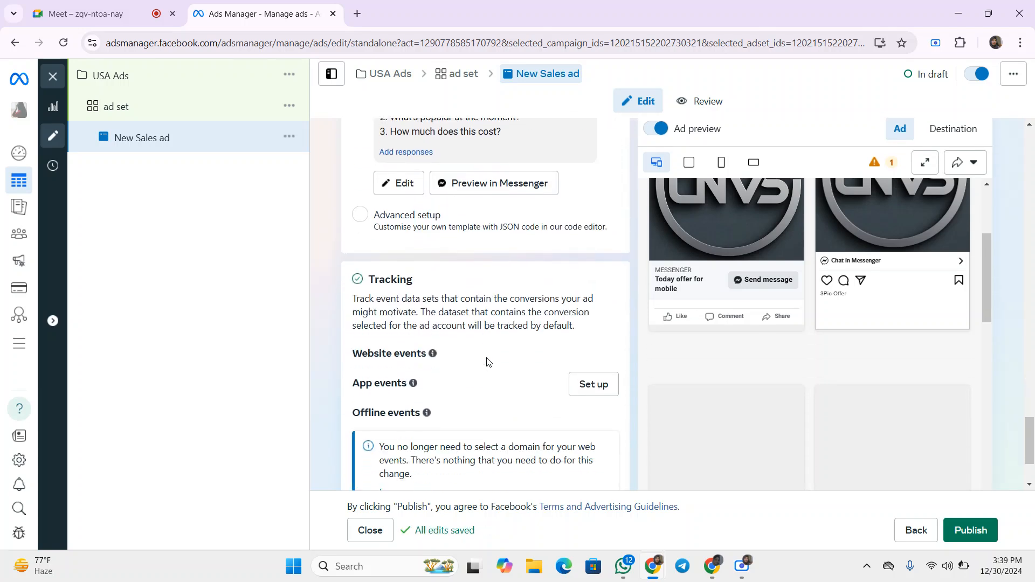
- Open the message template editor to review its greeting and frequently asked questions, then close it
{"action": "scroll", "coordinate": [440, 257], "scroll_direction": "up", "scroll_amount": 1}
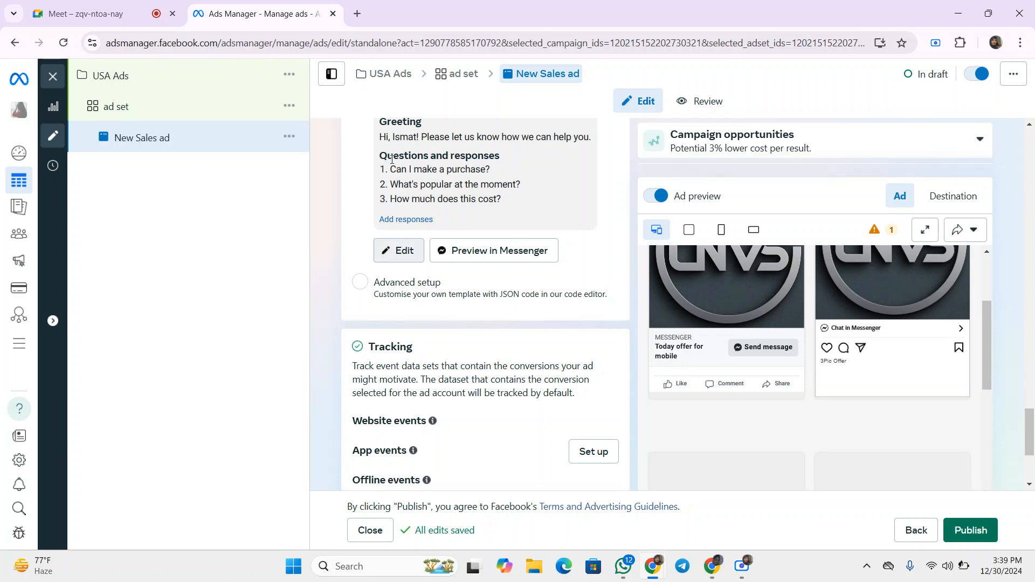
{"action": "left_click_drag", "start_coordinate": [390, 170], "coordinate": [502, 200]}
{"action": "left_click", "coordinate": [404, 251]}
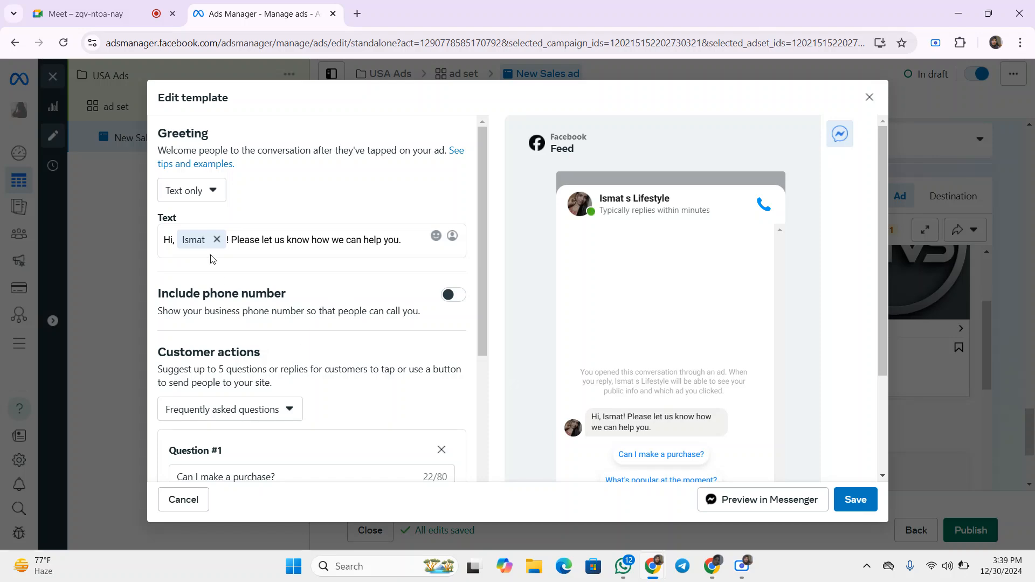
{"action": "scroll", "coordinate": [216, 278], "scroll_direction": "down", "scroll_amount": 7}
{"action": "scroll", "coordinate": [219, 208], "scroll_direction": "up", "scroll_amount": 1}
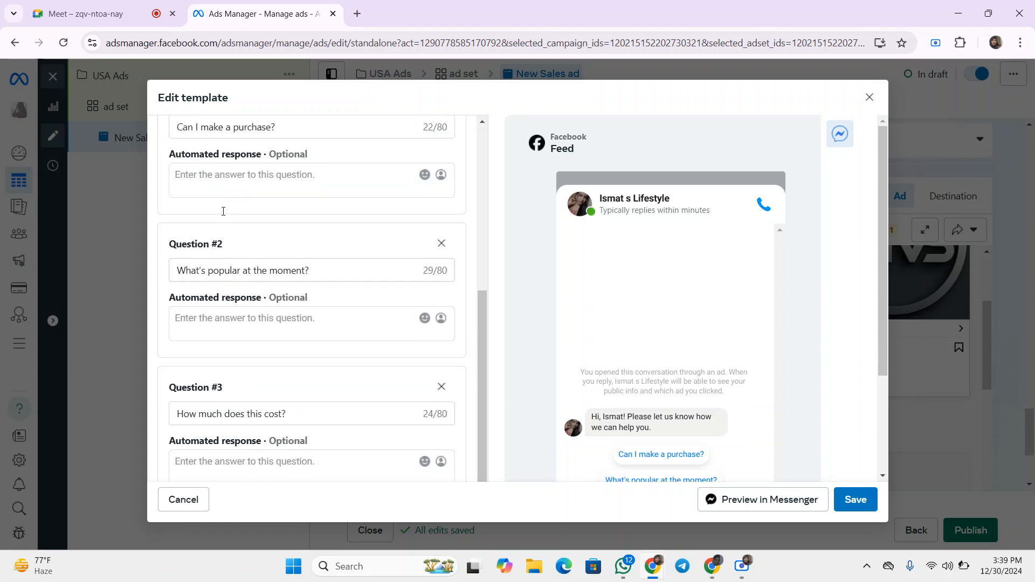
{"action": "left_click", "coordinate": [869, 97]}
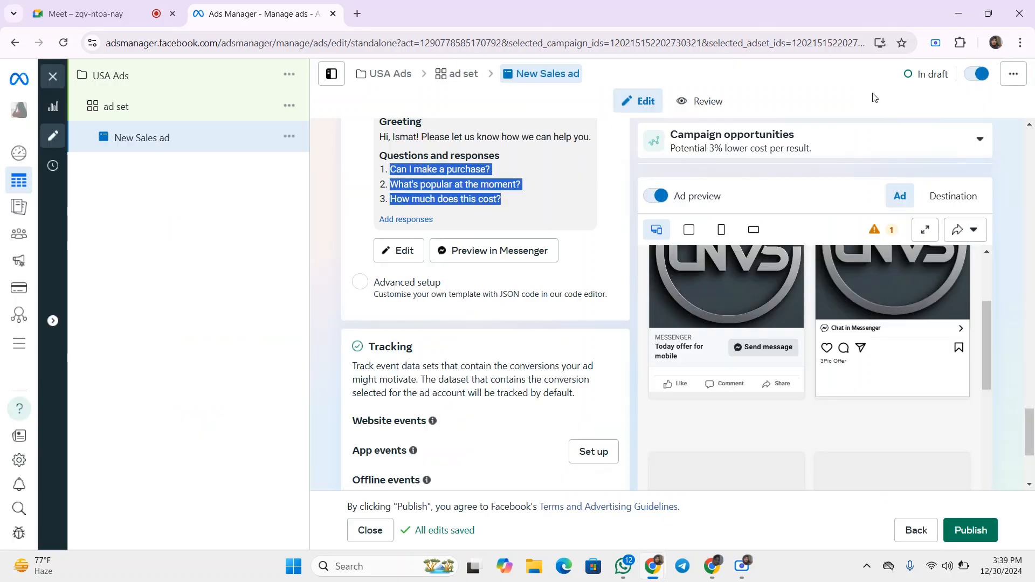
- Reopen the message template editor and save the template
{"action": "left_click", "coordinate": [398, 251]}
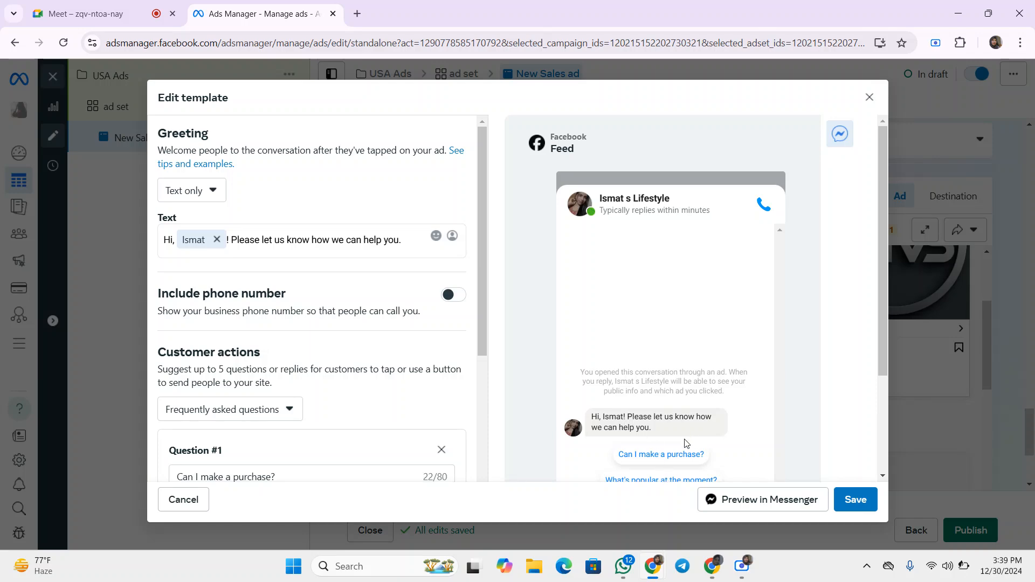
{"action": "left_click", "coordinate": [745, 567]}
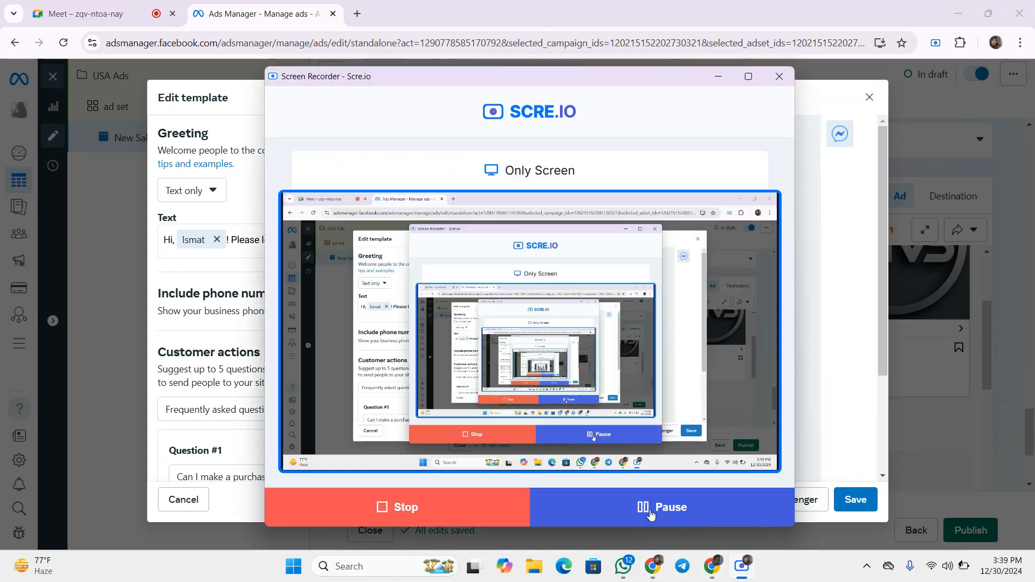
{"action": "left_click", "coordinate": [650, 513]}
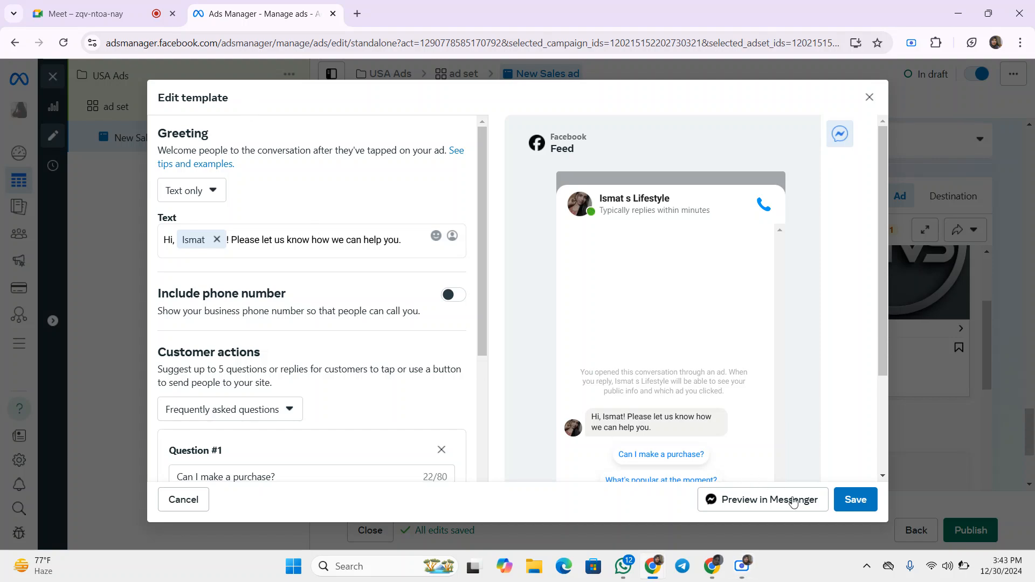
{"action": "scroll", "coordinate": [272, 283], "scroll_direction": "down", "scroll_amount": 3}
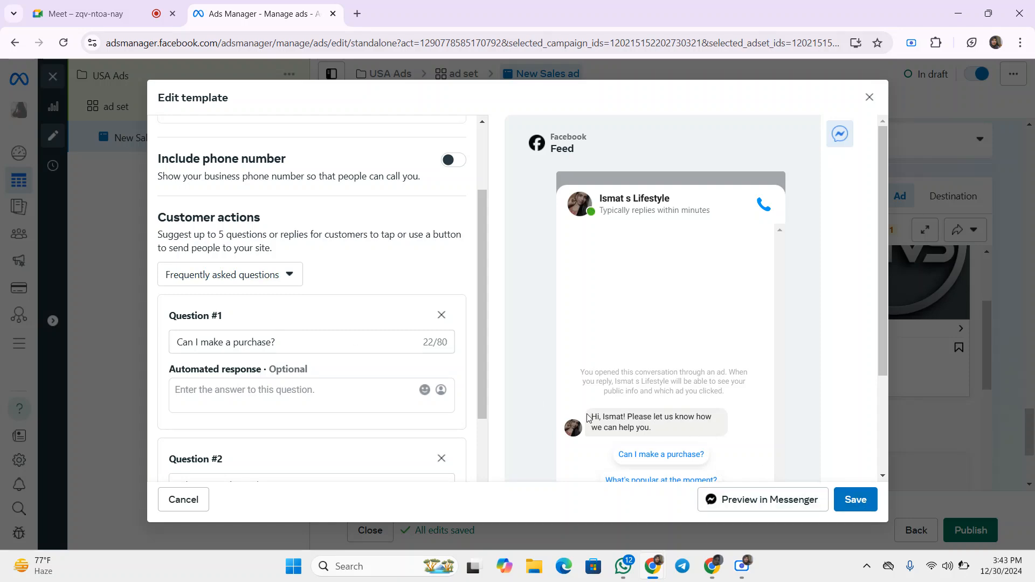
{"action": "left_click_drag", "start_coordinate": [587, 416], "coordinate": [663, 443]}
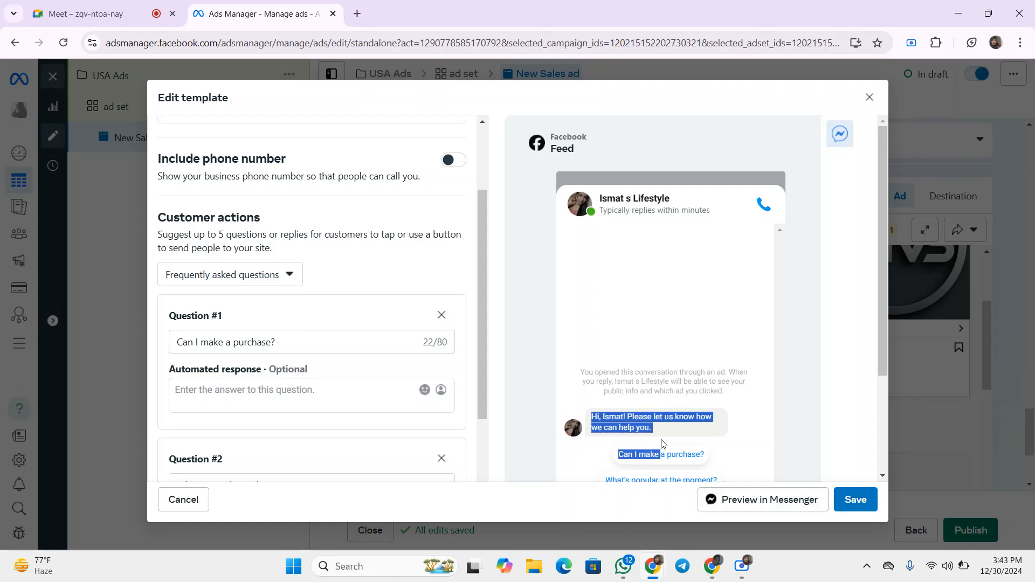
{"action": "left_click", "coordinate": [855, 500]}
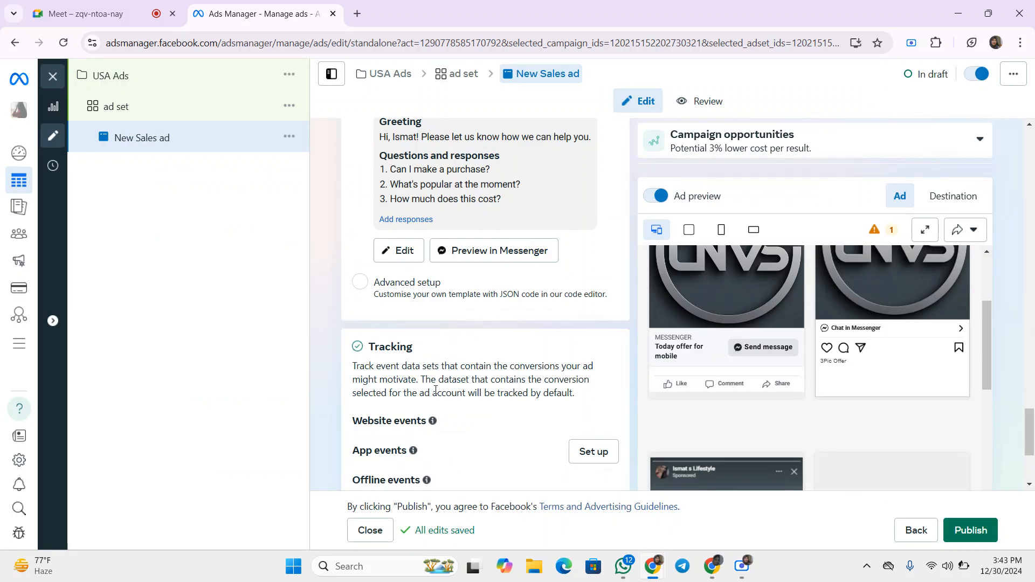
- Open the URL parameter builder to review its campaign fields, then close it without changes
{"action": "scroll", "coordinate": [448, 391], "scroll_direction": "down", "scroll_amount": 3}
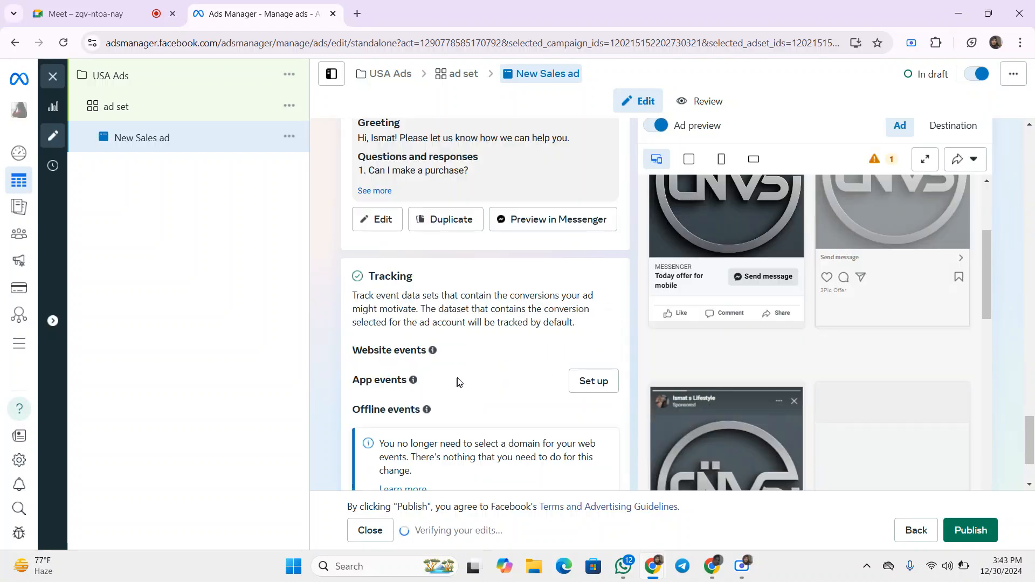
{"action": "scroll", "coordinate": [495, 337], "scroll_direction": "up", "scroll_amount": 1}
{"action": "scroll", "coordinate": [494, 335], "scroll_direction": "up", "scroll_amount": 1}
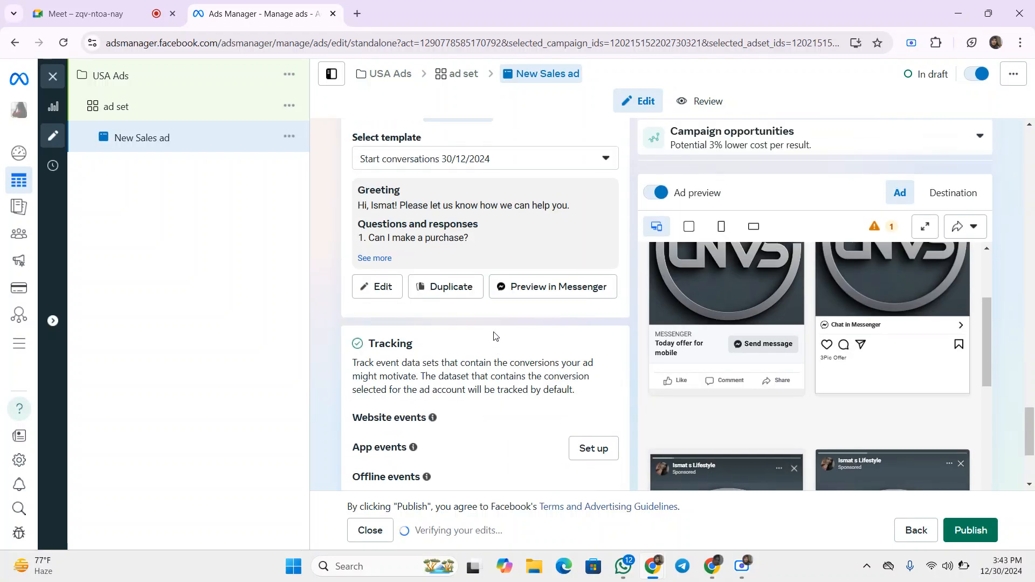
{"action": "scroll", "coordinate": [493, 335], "scroll_direction": "down", "scroll_amount": 2}
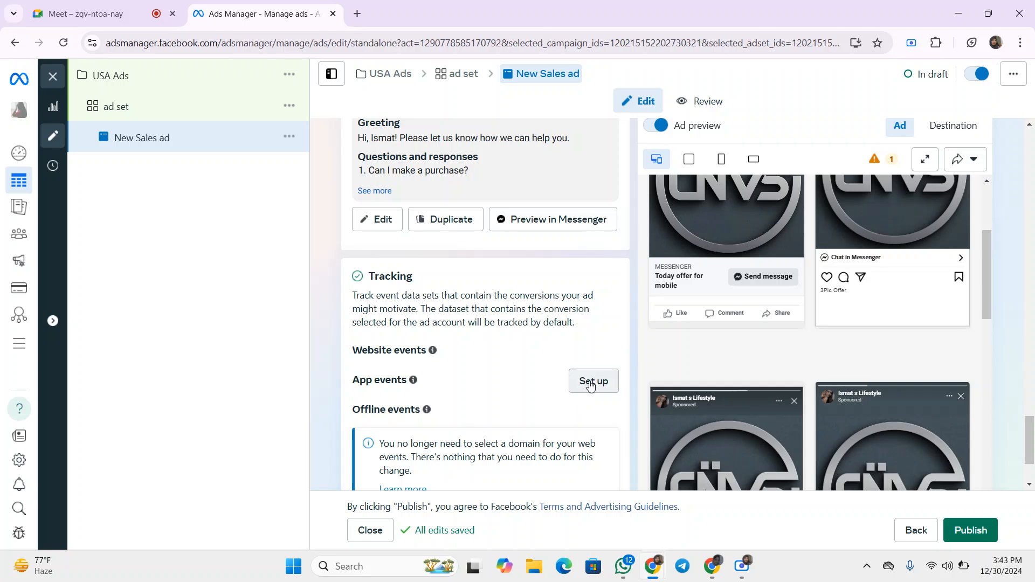
{"action": "scroll", "coordinate": [587, 388], "scroll_direction": "down", "scroll_amount": 1}
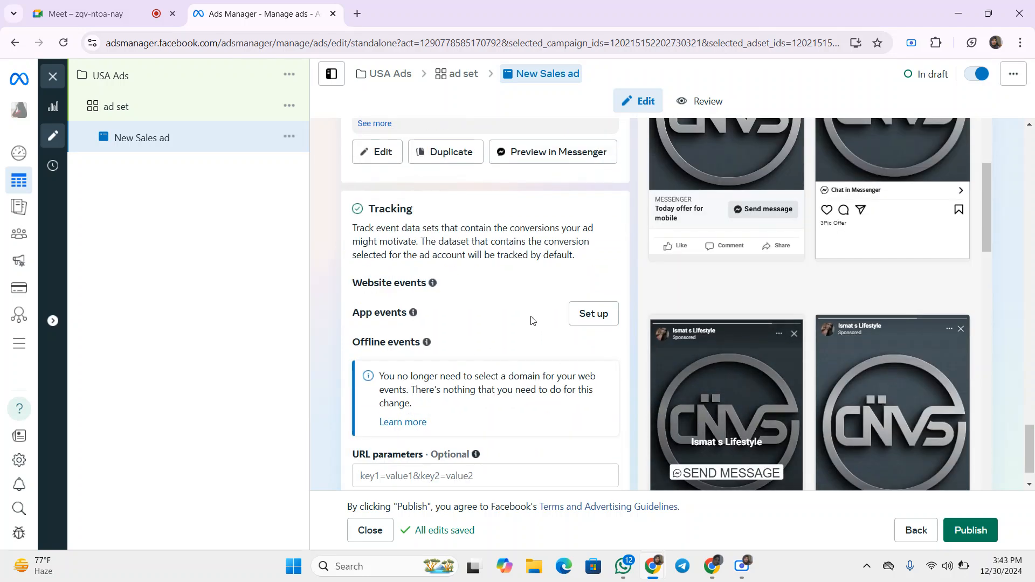
{"action": "scroll", "coordinate": [568, 343], "scroll_direction": "down", "scroll_amount": 1}
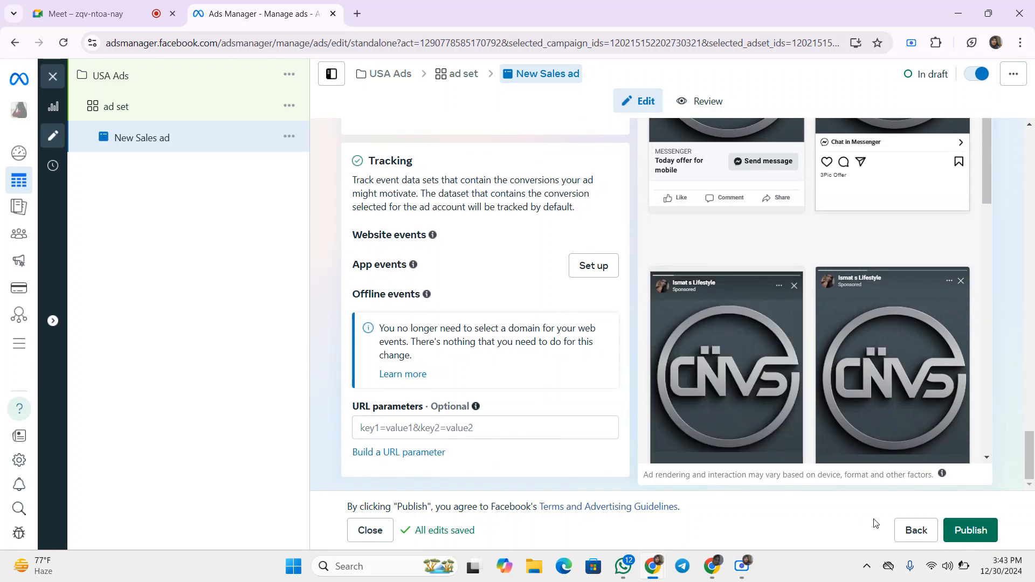
{"action": "left_click", "coordinate": [413, 453]}
{"action": "scroll", "coordinate": [543, 279], "scroll_direction": "down", "scroll_amount": 3}
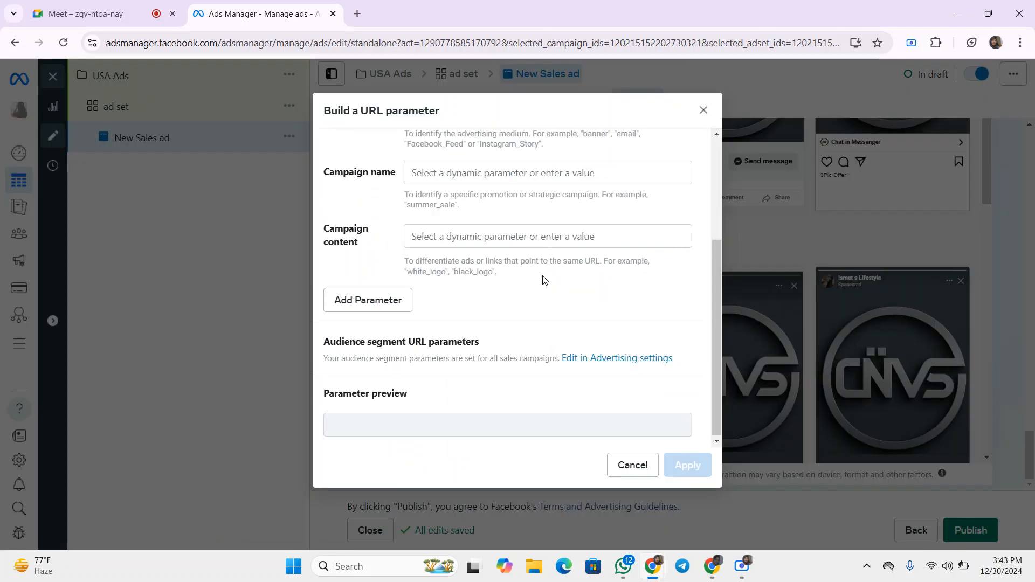
{"action": "scroll", "coordinate": [527, 334], "scroll_direction": "up", "scroll_amount": 3}
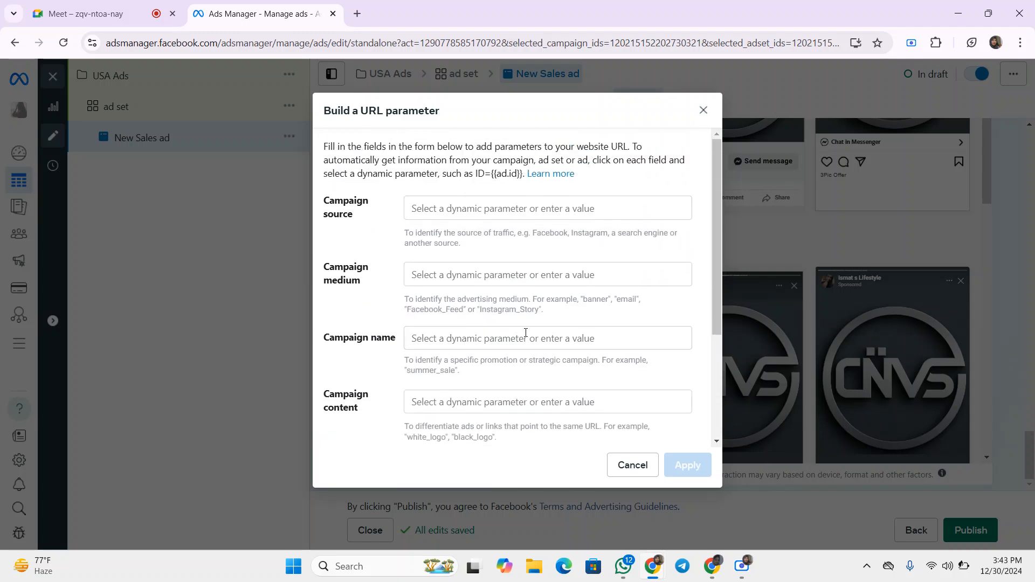
{"action": "left_click", "coordinate": [703, 110]}
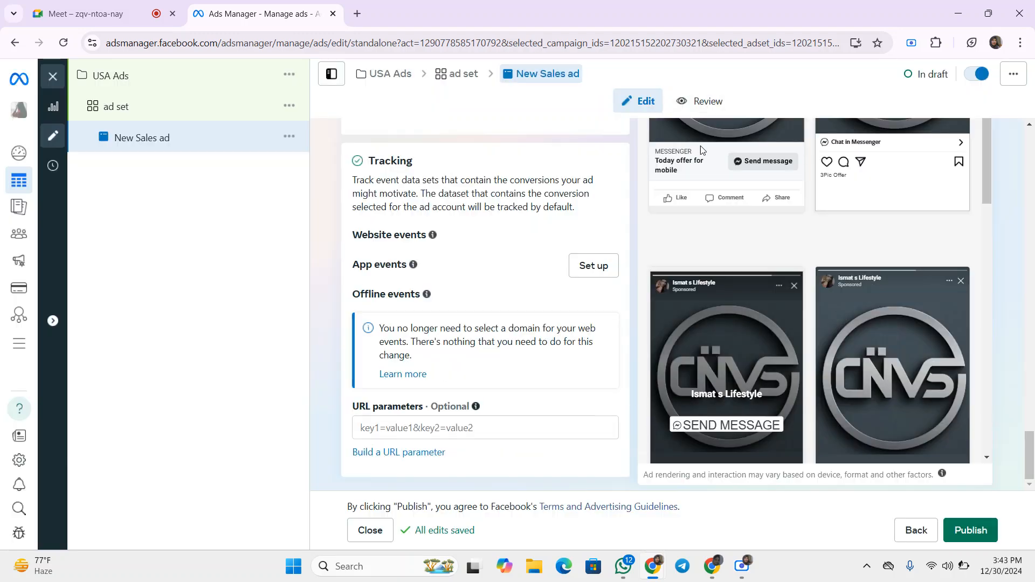
- Change the ad's call to action to Order now
{"action": "left_click", "coordinate": [445, 427]}
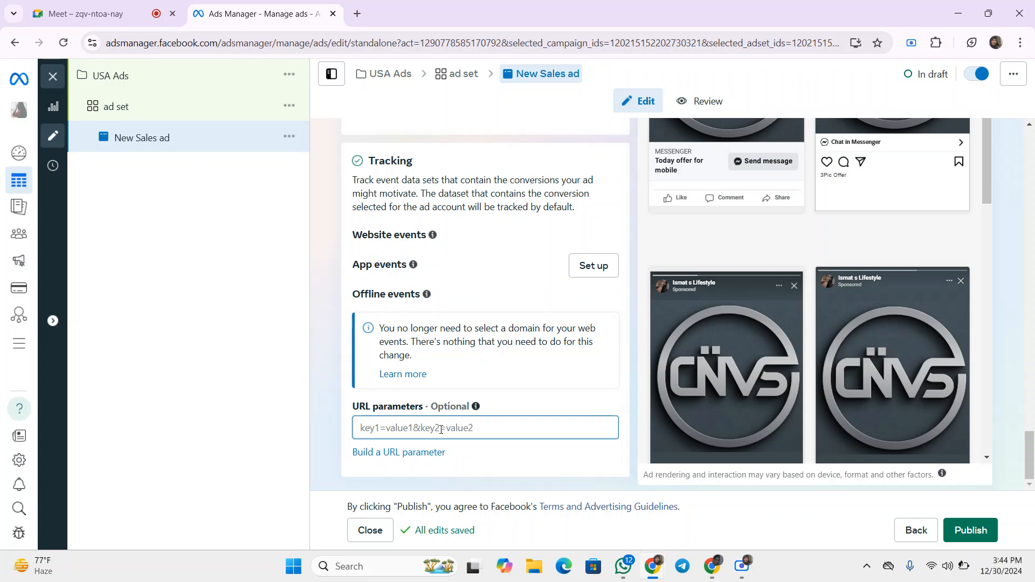
{"action": "scroll", "coordinate": [441, 429], "scroll_direction": "up", "scroll_amount": 7}
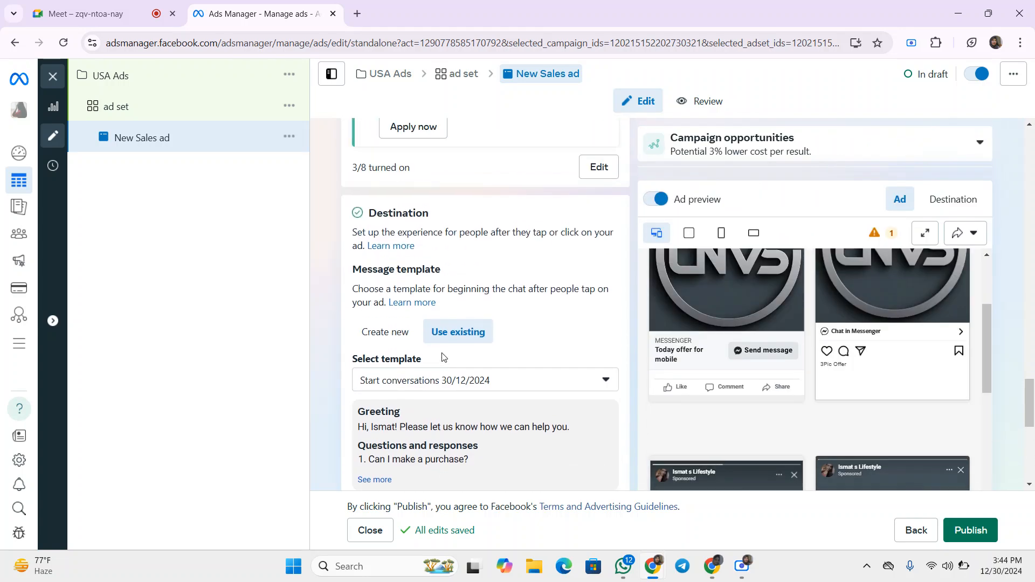
{"action": "scroll", "coordinate": [477, 361], "scroll_direction": "up", "scroll_amount": 5}
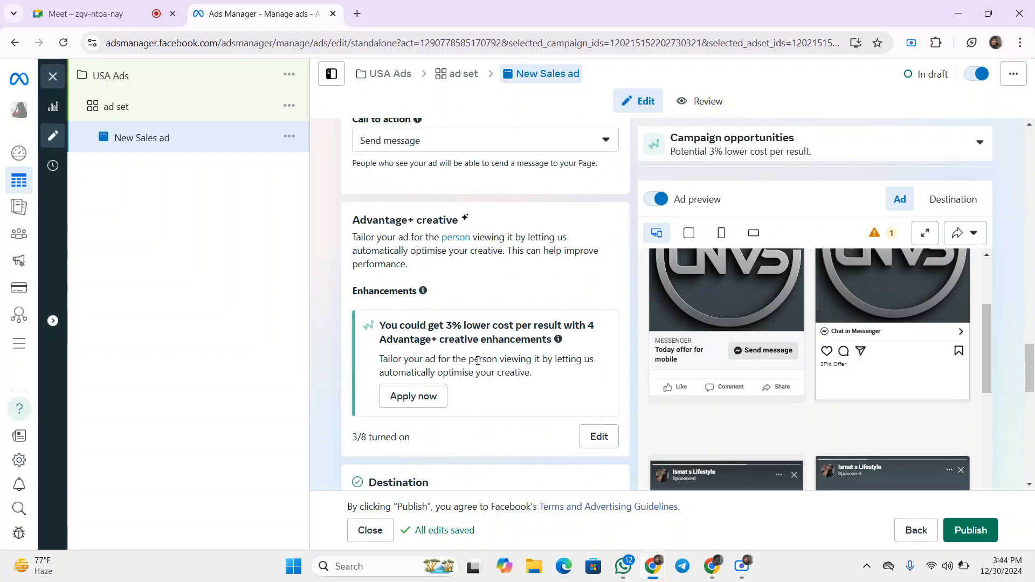
{"action": "scroll", "coordinate": [477, 361], "scroll_direction": "up", "scroll_amount": 1}
{"action": "left_click", "coordinate": [446, 215]}
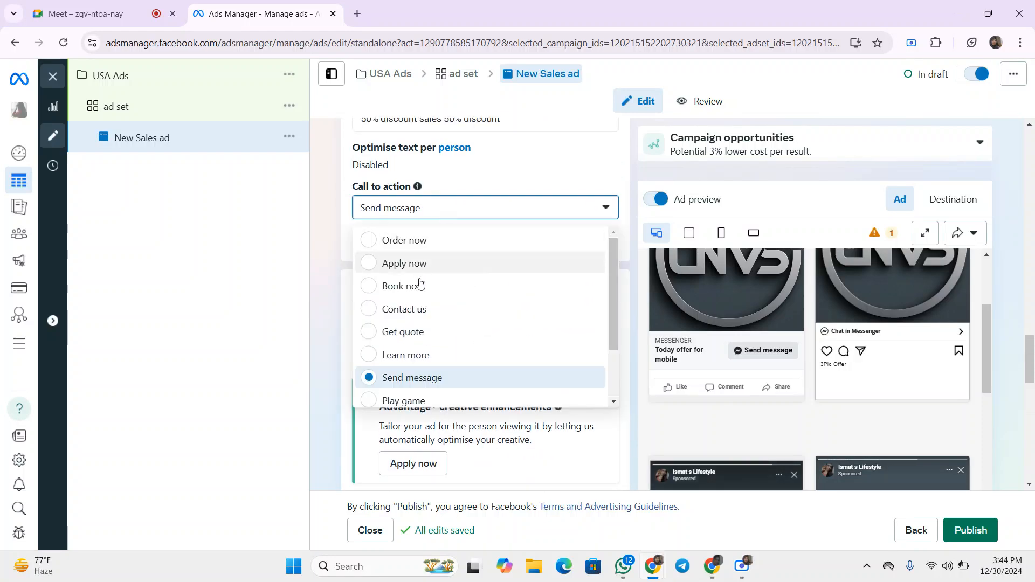
{"action": "left_click", "coordinate": [413, 240]}
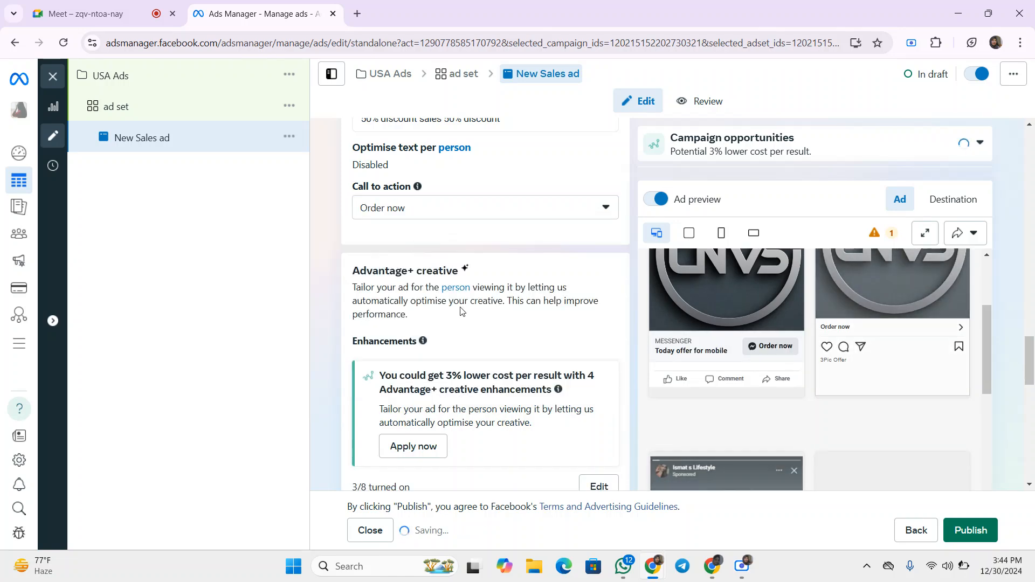
{"action": "scroll", "coordinate": [461, 311], "scroll_direction": "down", "scroll_amount": 6}
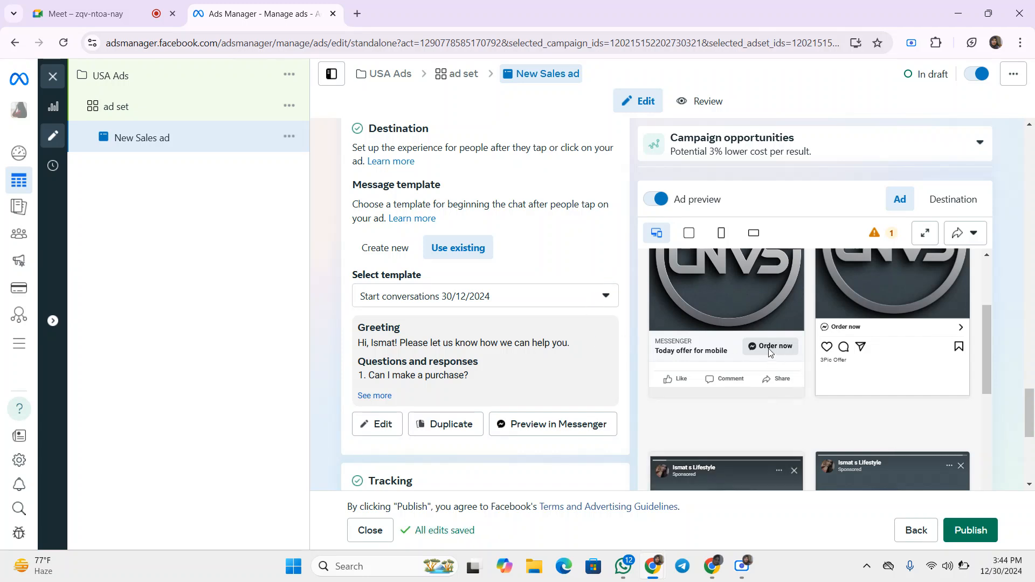
{"action": "left_click", "coordinate": [518, 307]}
{"action": "left_click", "coordinate": [525, 305]}
{"action": "scroll", "coordinate": [526, 323], "scroll_direction": "down", "scroll_amount": 5}
{"action": "scroll", "coordinate": [525, 327], "scroll_direction": "down", "scroll_amount": 1}
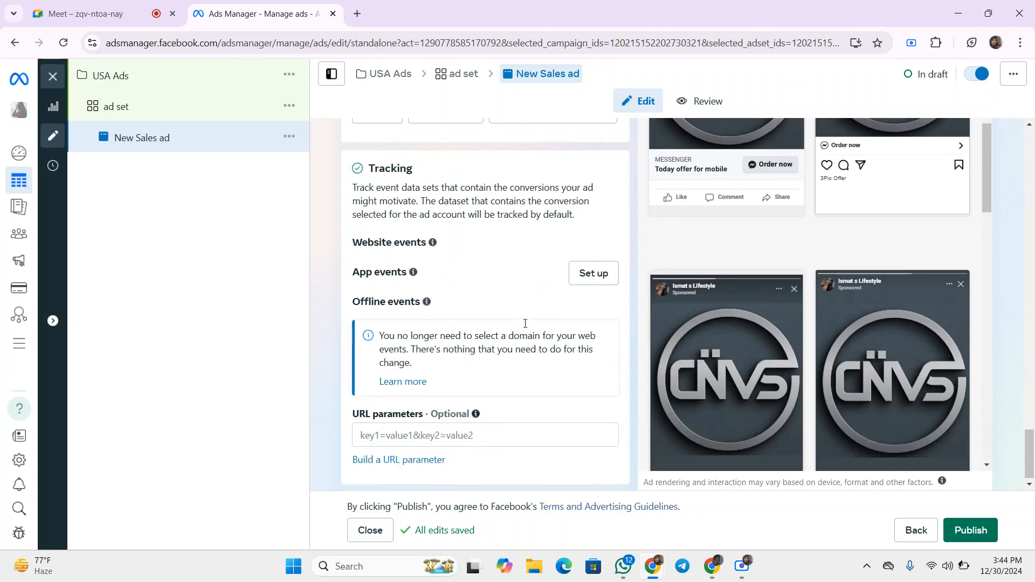
{"action": "left_click", "coordinate": [460, 427]}
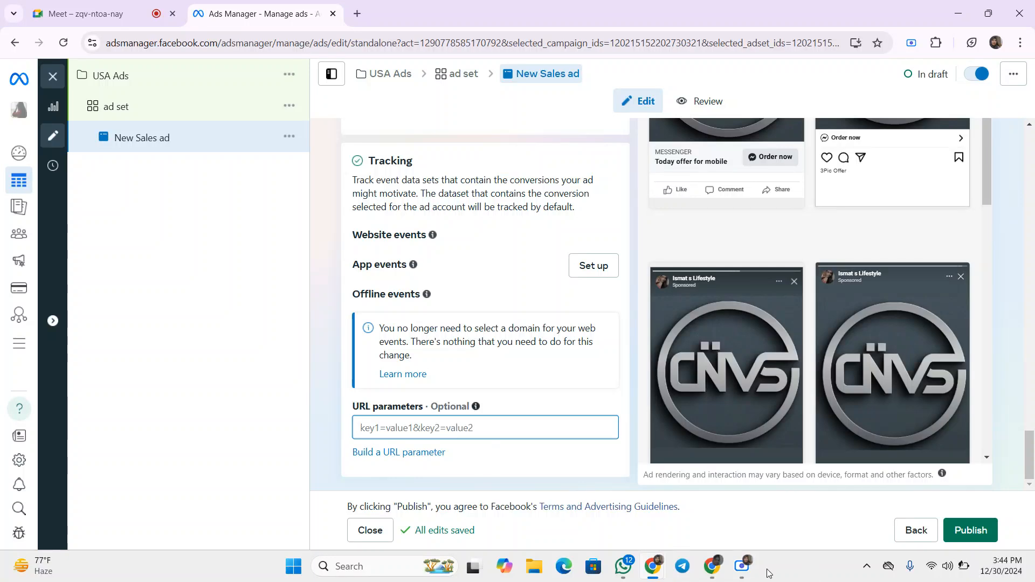
{"action": "left_click", "coordinate": [745, 566]}
{"action": "left_click", "coordinate": [677, 524]}
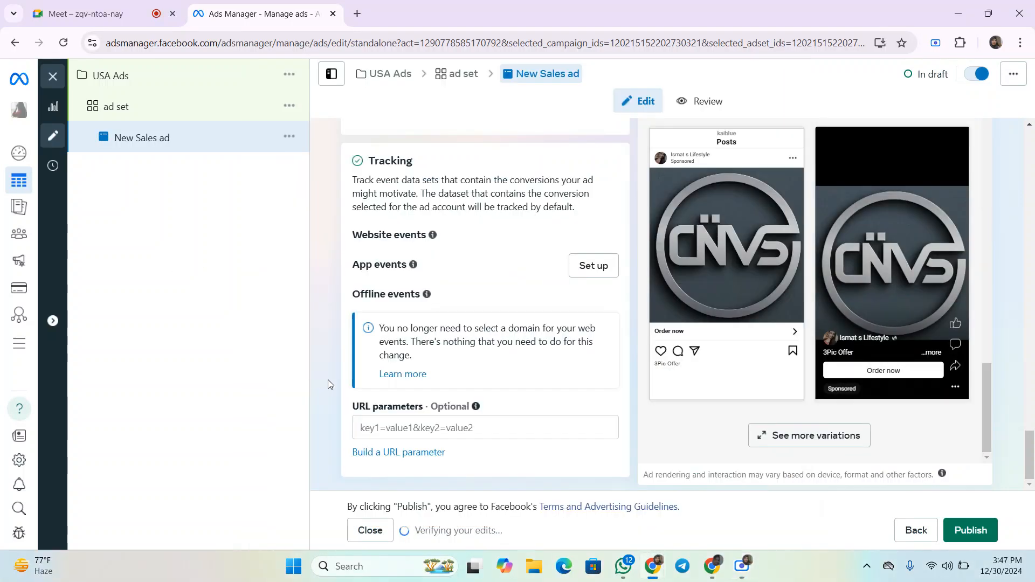
- Open the URL parameter builder and add a custom parameter row
{"action": "left_click", "coordinate": [405, 457]}
{"action": "scroll", "coordinate": [453, 335], "scroll_direction": "down", "scroll_amount": 3}
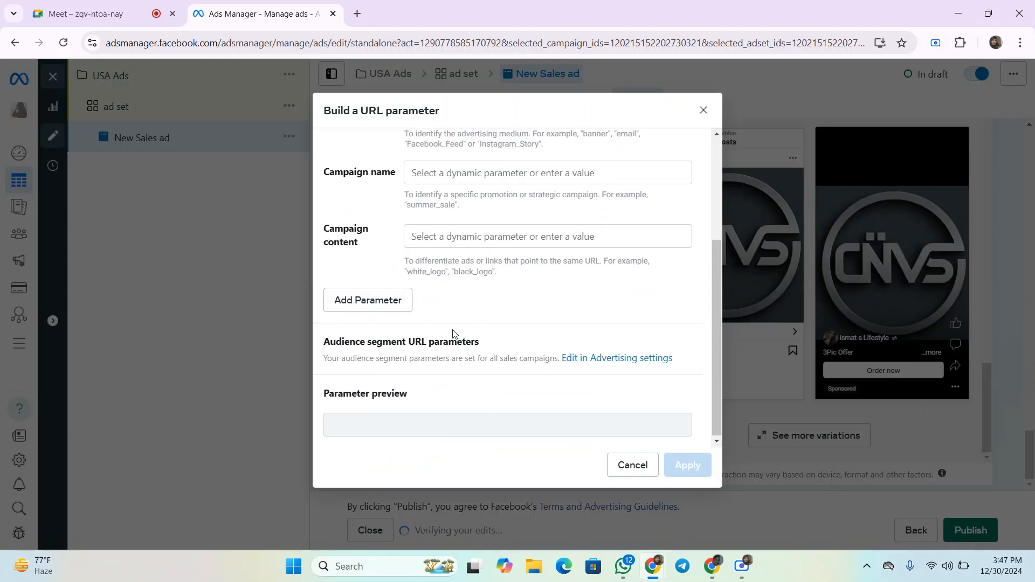
{"action": "left_click", "coordinate": [374, 302]}
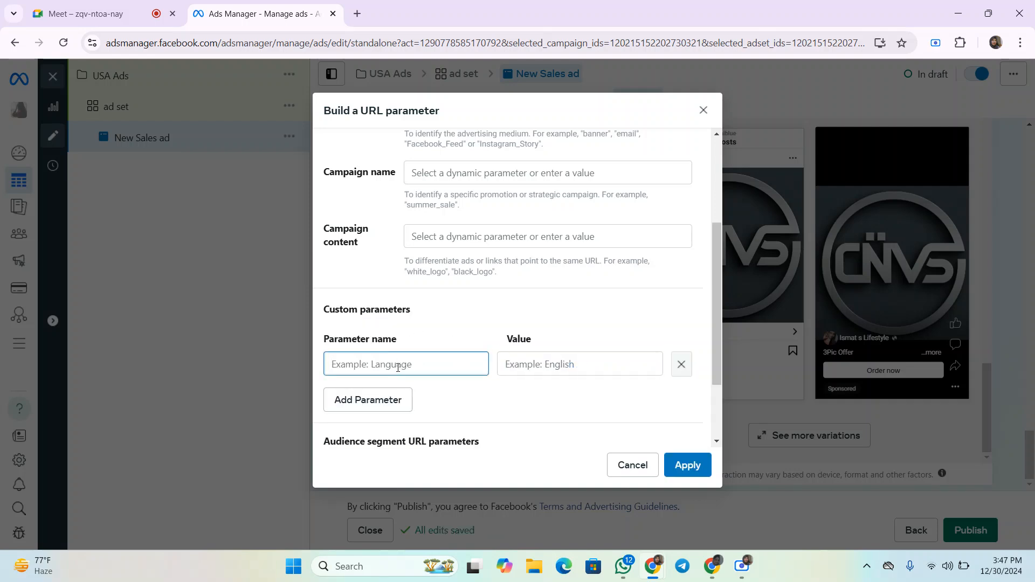
- Browse the dynamic parameter suggestions for the custom parameter value and the campaign source fields
{"action": "left_click", "coordinate": [552, 363]}
{"action": "scroll", "coordinate": [474, 386], "scroll_direction": "down", "scroll_amount": 2}
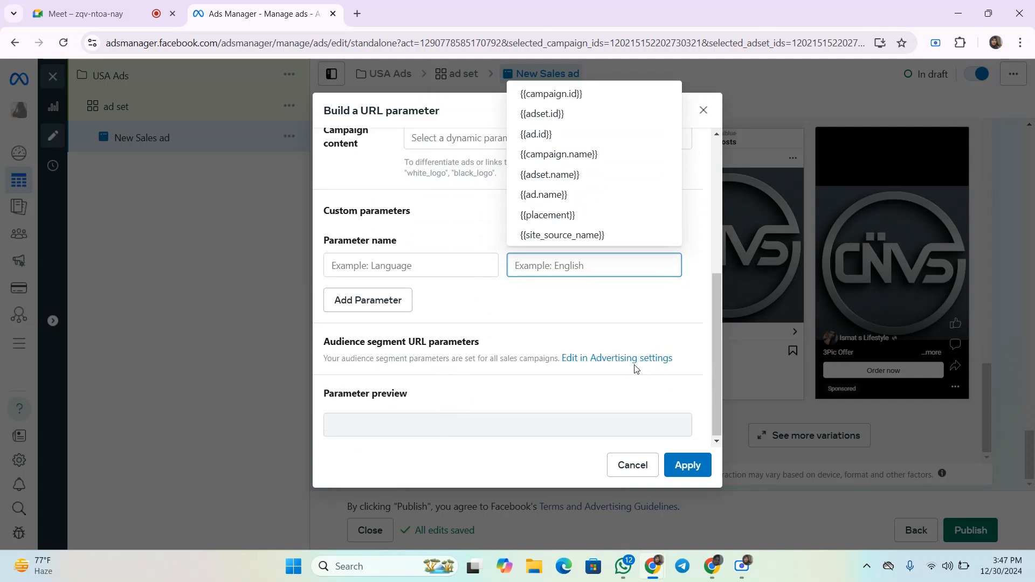
{"action": "scroll", "coordinate": [498, 399], "scroll_direction": "up", "scroll_amount": 1}
{"action": "scroll", "coordinate": [498, 399], "scroll_direction": "up", "scroll_amount": 2}
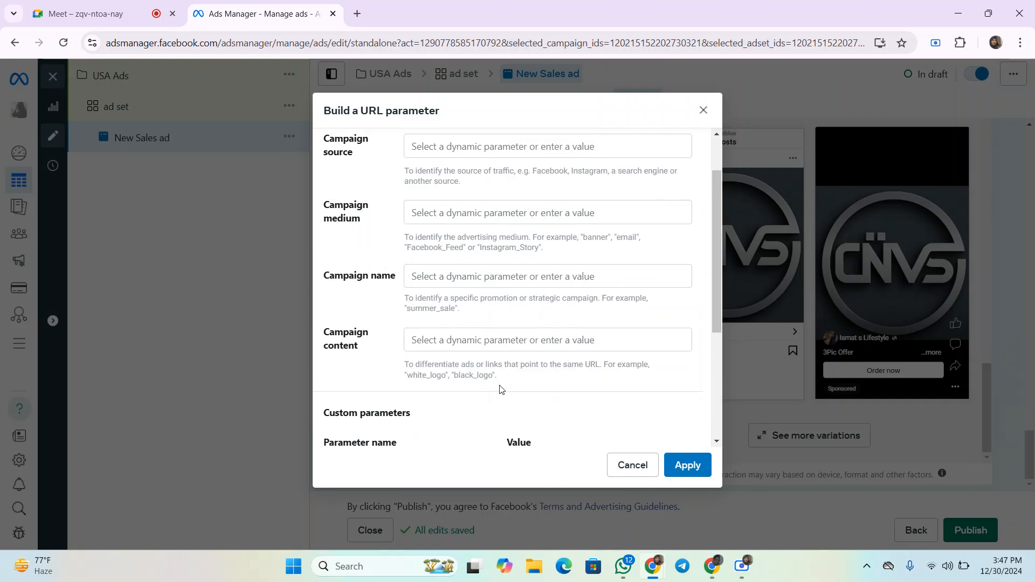
{"action": "scroll", "coordinate": [483, 351], "scroll_direction": "up", "scroll_amount": 1}
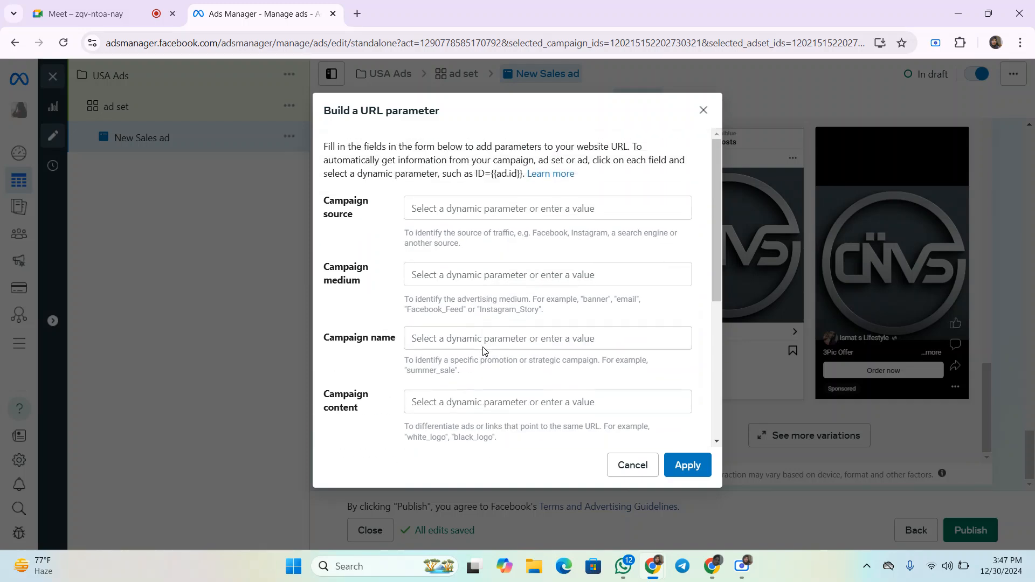
{"action": "left_click", "coordinate": [512, 207]}
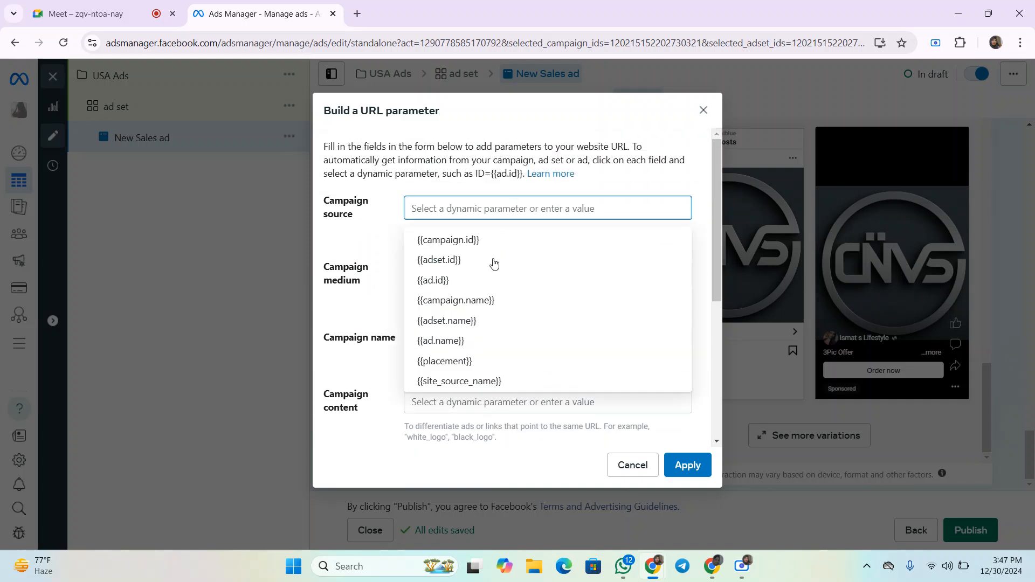
{"action": "left_click", "coordinate": [742, 566]}
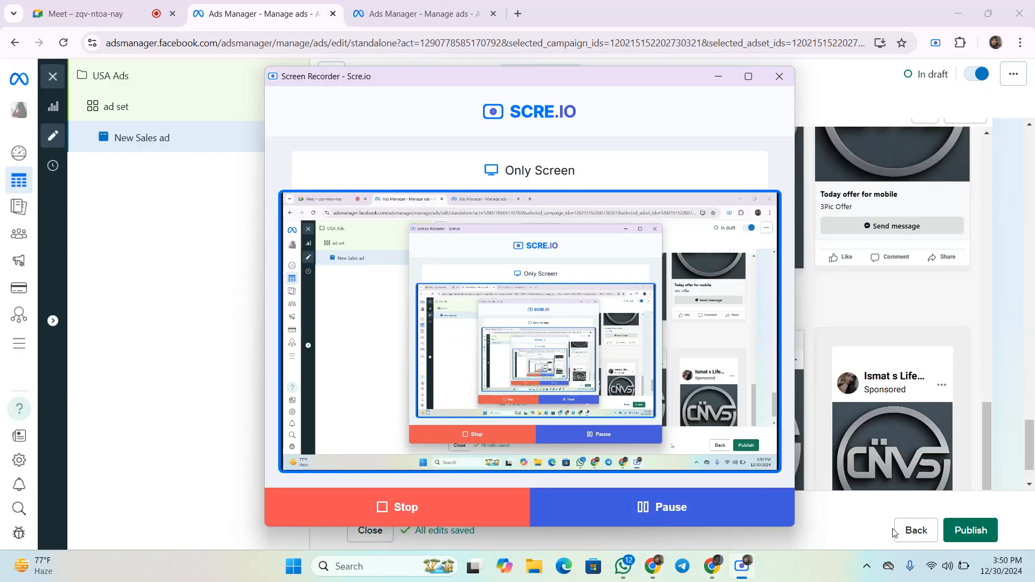
{"action": "left_click", "coordinate": [1026, 346]}
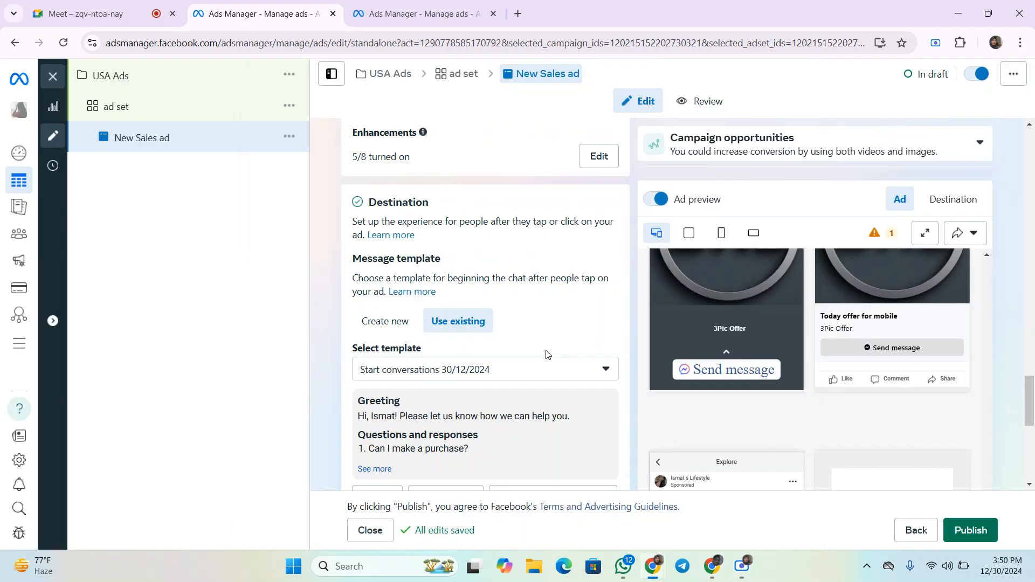
- Try to publish the ad, choosing debit or credit card as the payment method
{"action": "scroll", "coordinate": [526, 370], "scroll_direction": "down", "scroll_amount": 4}
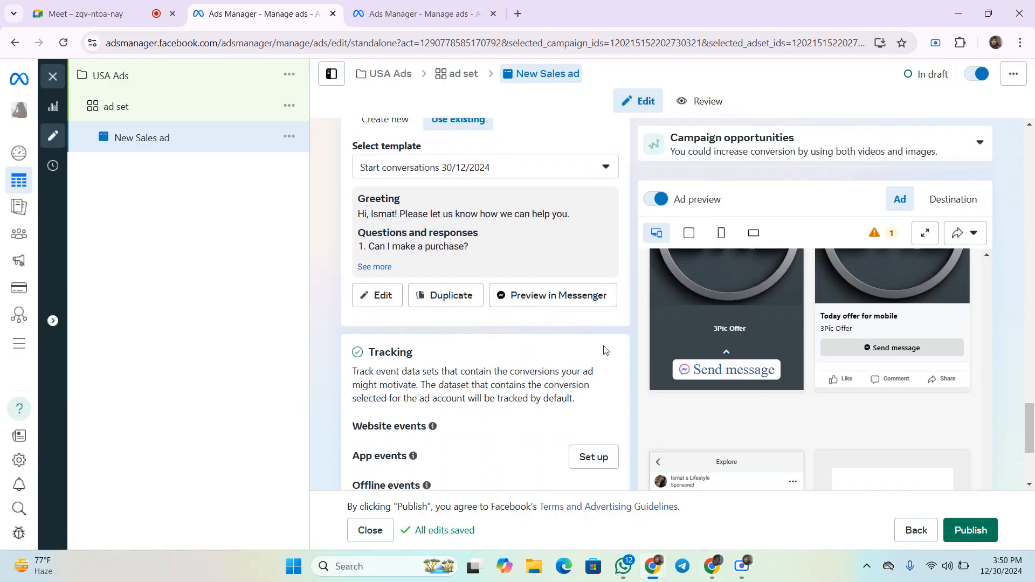
{"action": "scroll", "coordinate": [604, 351], "scroll_direction": "down", "scroll_amount": 3}
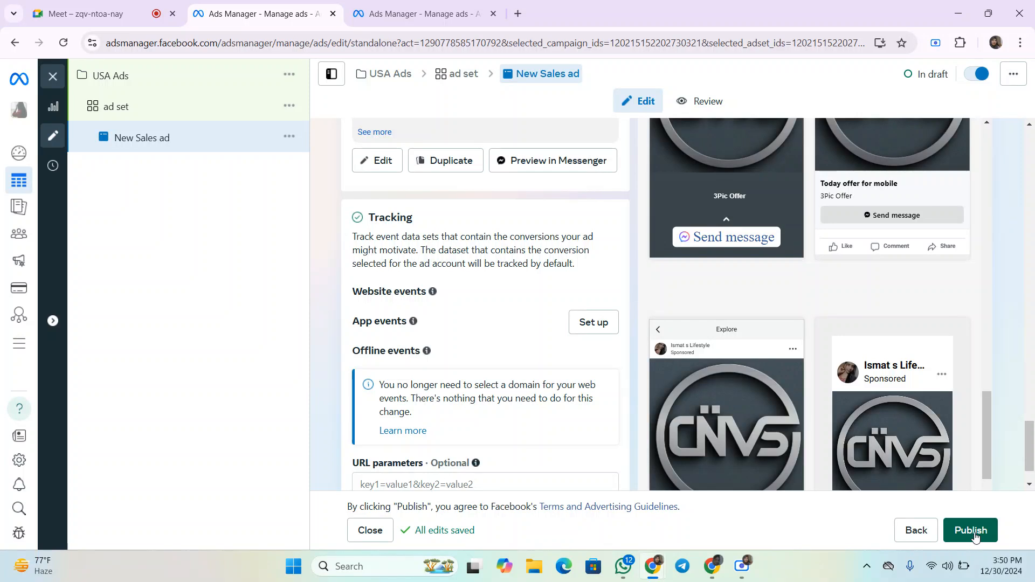
{"action": "left_click", "coordinate": [971, 531]}
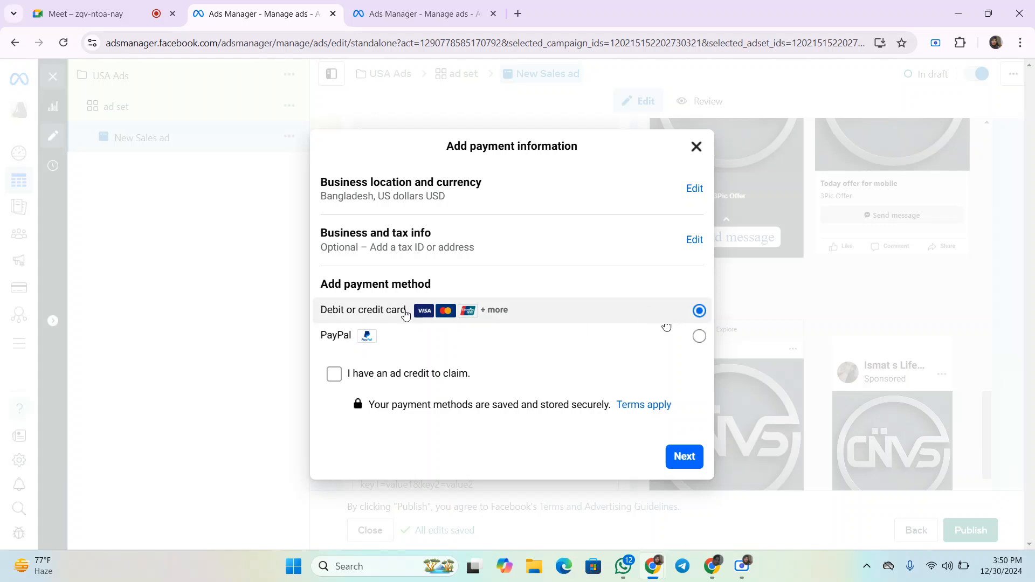
{"action": "left_click", "coordinate": [685, 457]}
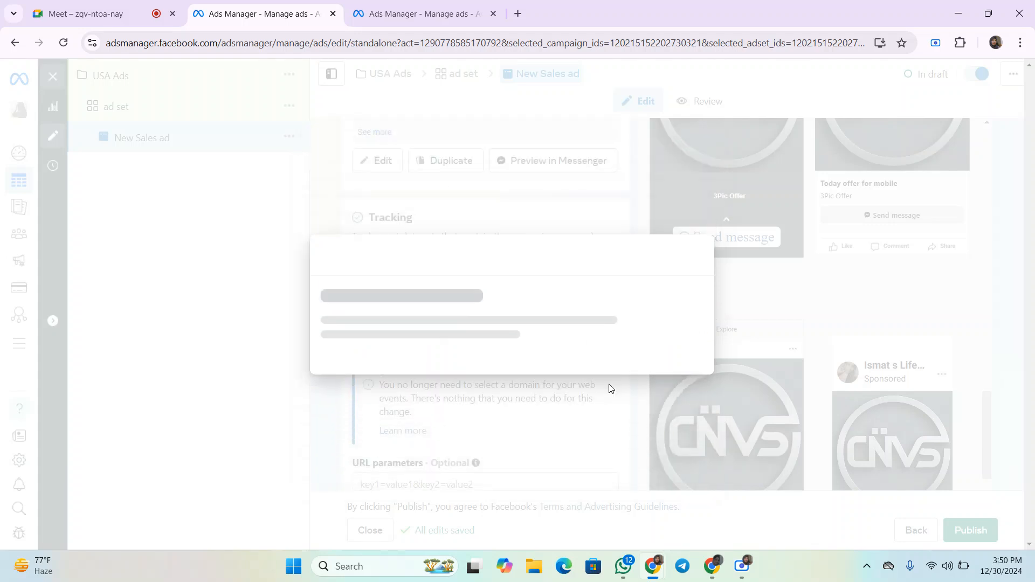
- Step through the card details fields, then close the payment dialog without entering any card details
{"action": "left_click", "coordinate": [380, 251]}
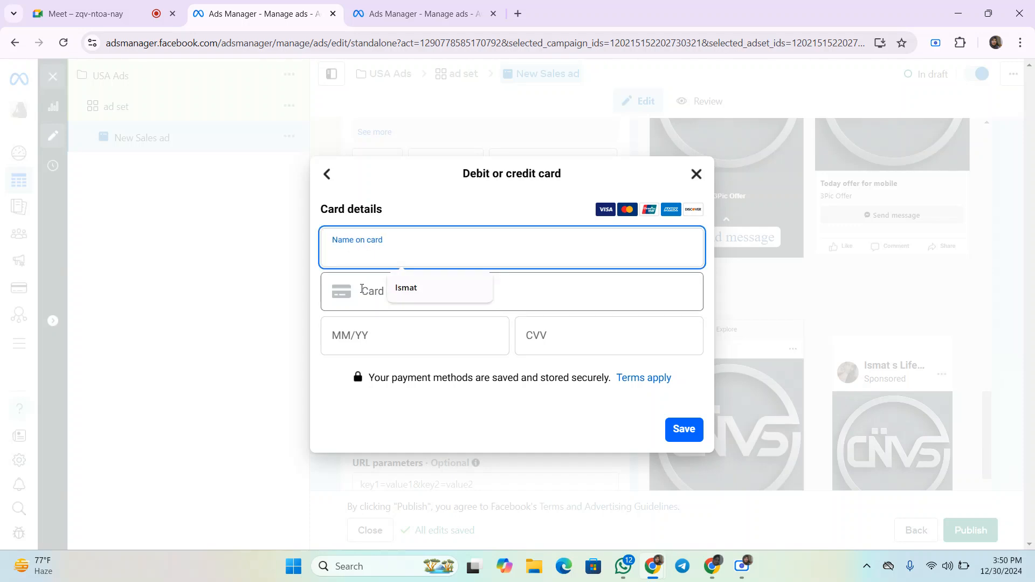
{"action": "left_click", "coordinate": [382, 294]}
{"action": "left_click", "coordinate": [404, 347]}
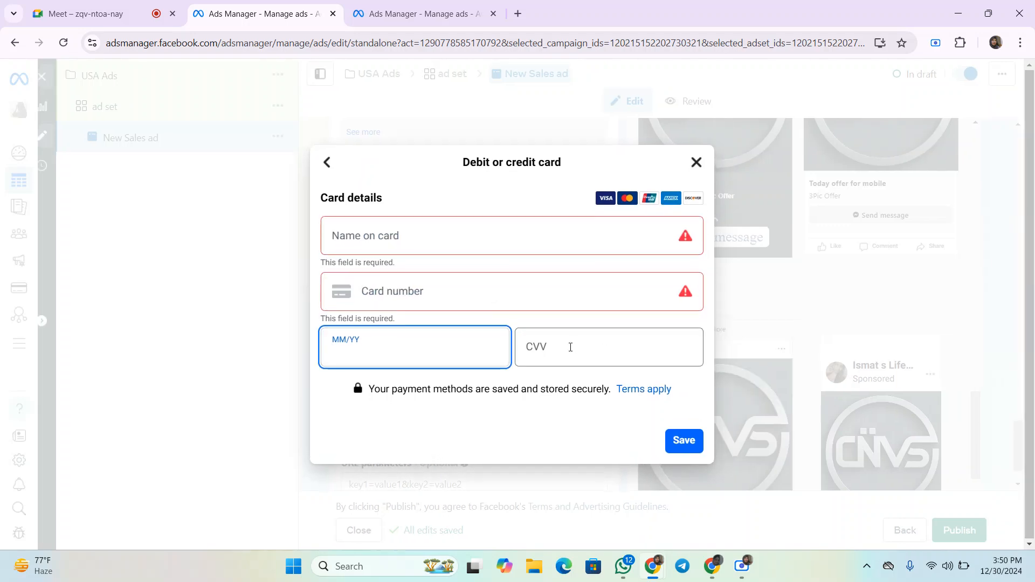
{"action": "left_click", "coordinate": [550, 348]}
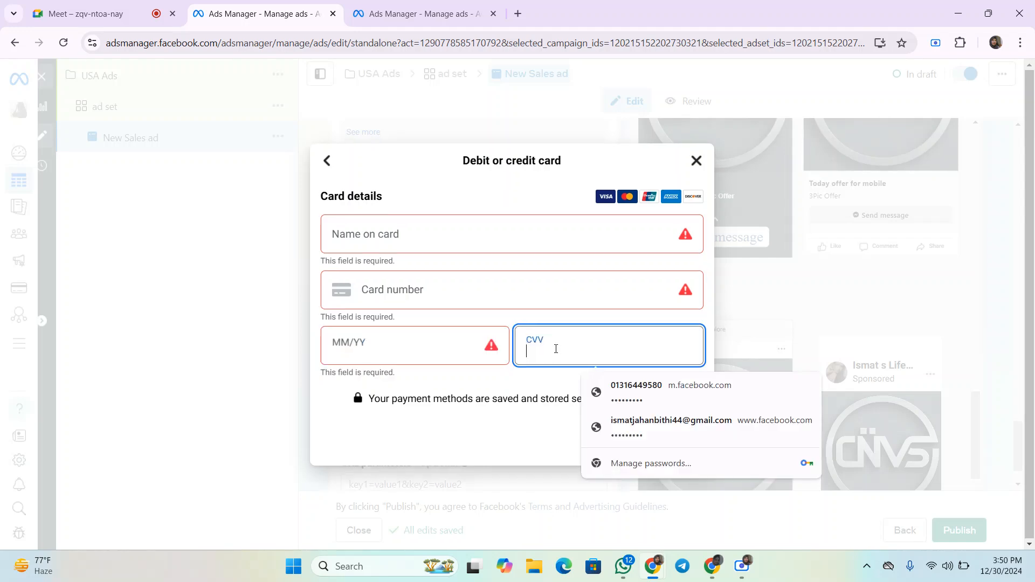
{"action": "left_click", "coordinate": [363, 342]}
{"action": "left_click", "coordinate": [578, 331]}
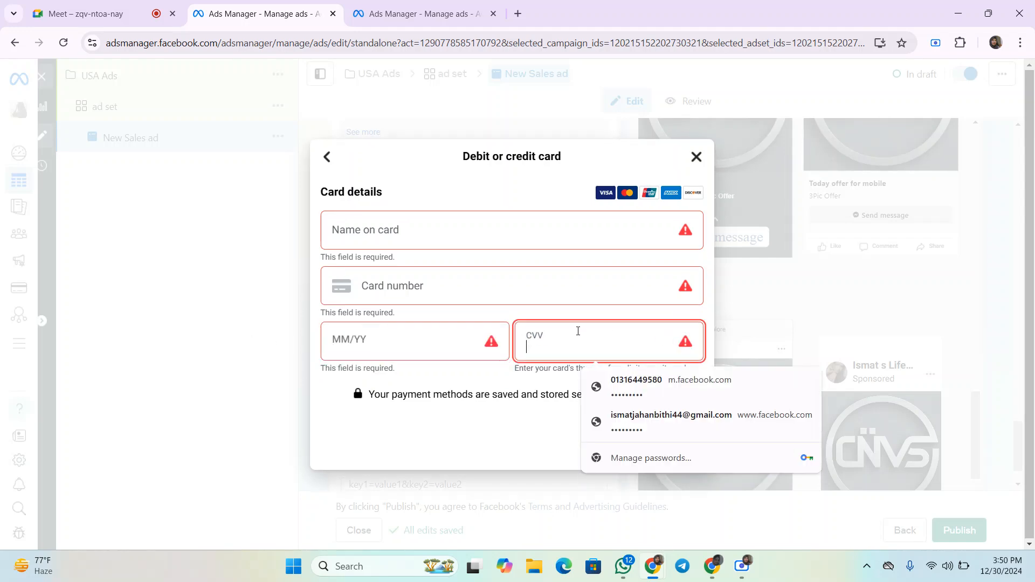
{"action": "left_click", "coordinate": [695, 157]}
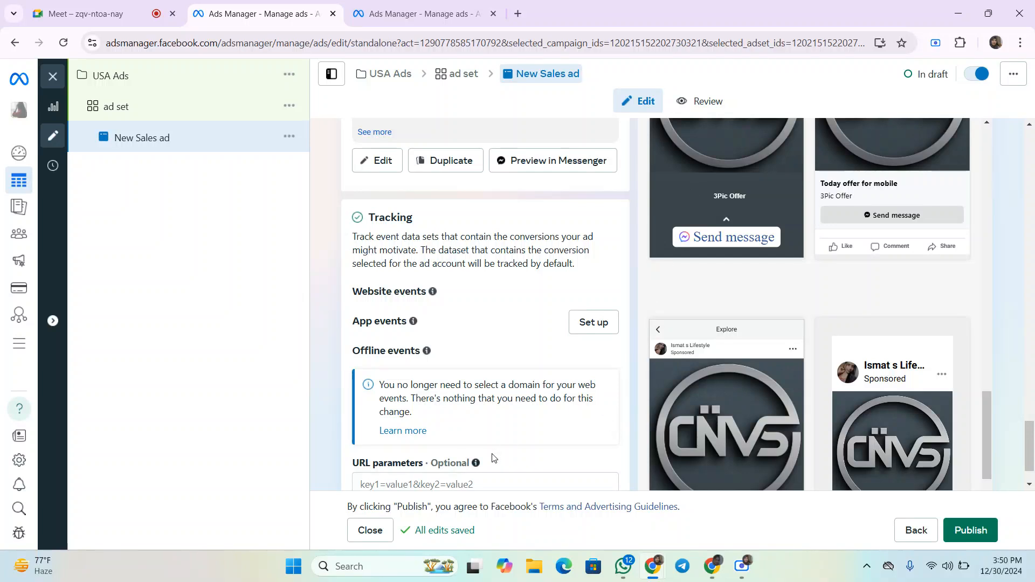
{"action": "scroll", "coordinate": [507, 430], "scroll_direction": "down", "scroll_amount": 1}
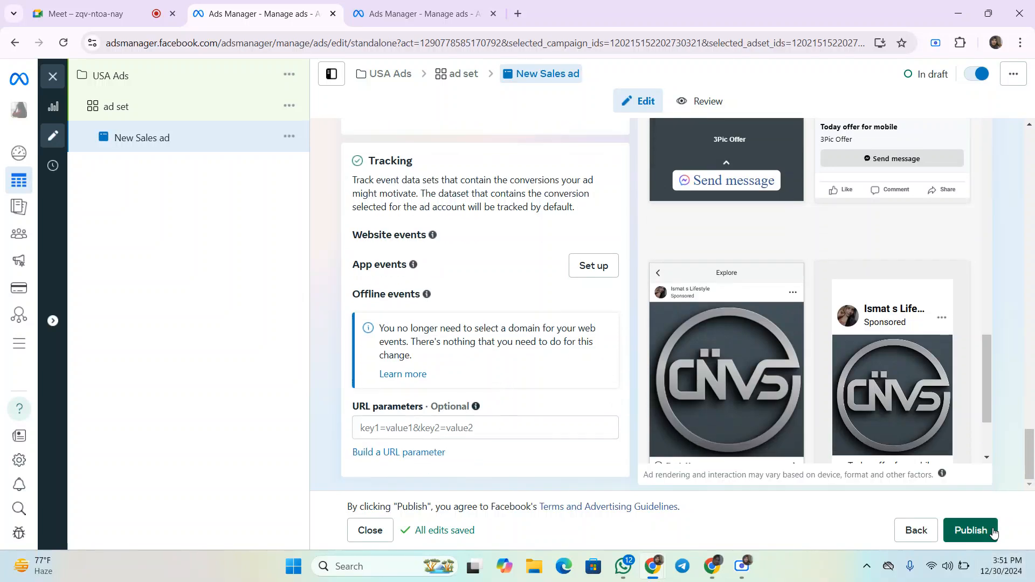